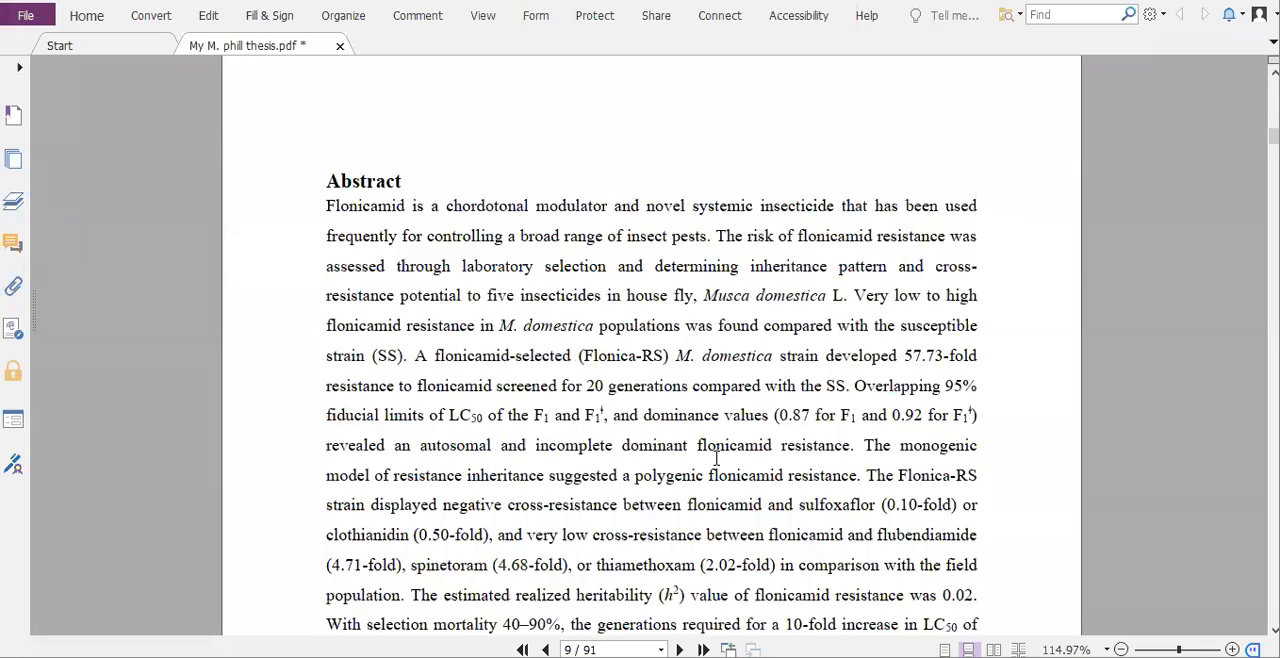
- Examine the Table of Contents in the thesis PDF and follow its page link to section 3.3 Bioassays
{"action": "scroll", "coordinate": [716, 458], "scroll_direction": "up", "scroll_amount": 4}
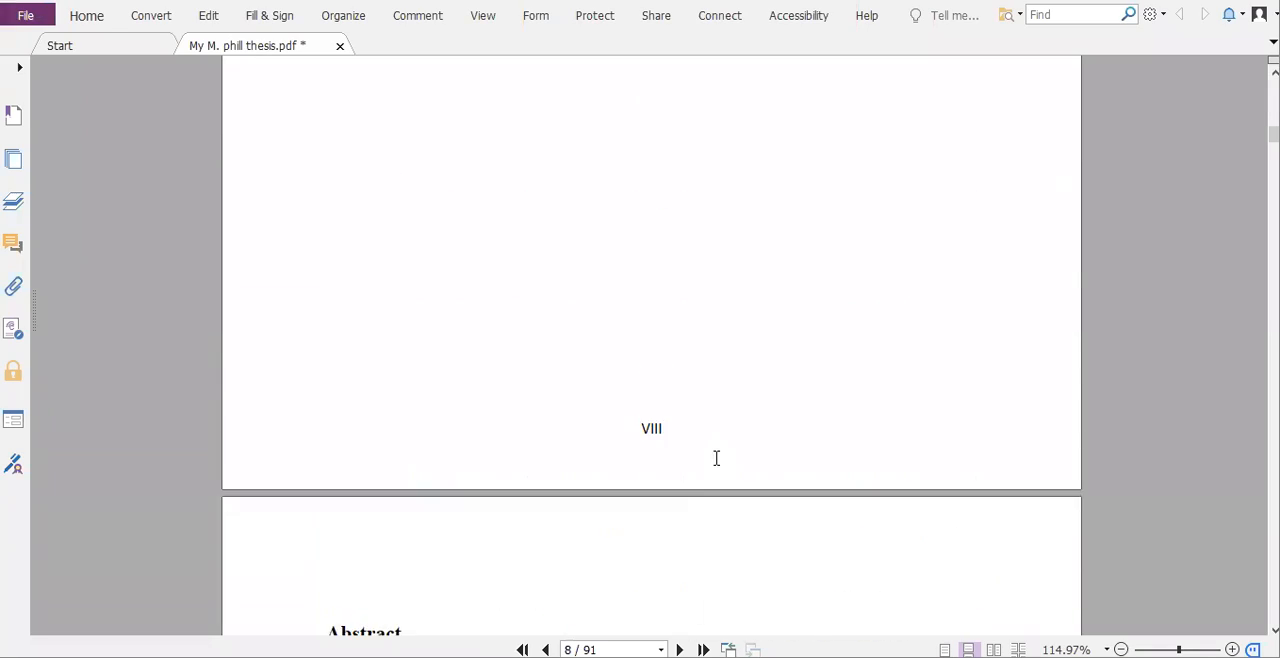
{"action": "scroll", "coordinate": [716, 455], "scroll_direction": "up", "scroll_amount": 20}
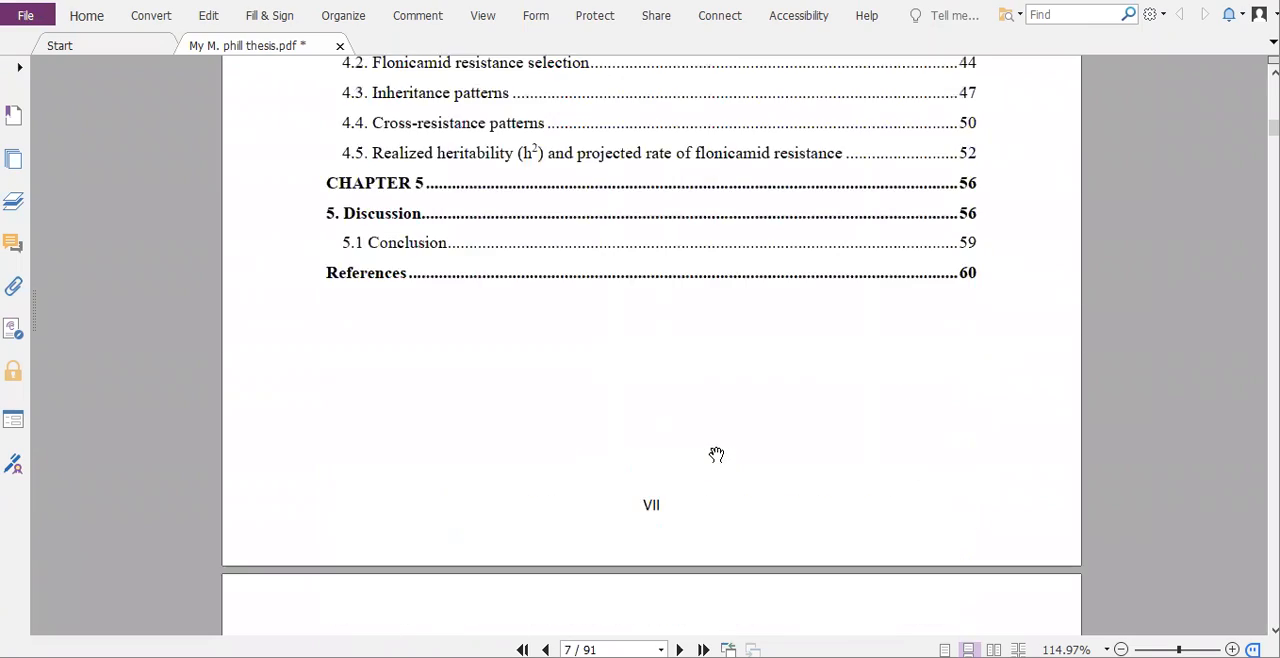
{"action": "scroll", "coordinate": [716, 455], "scroll_direction": "up", "scroll_amount": 10}
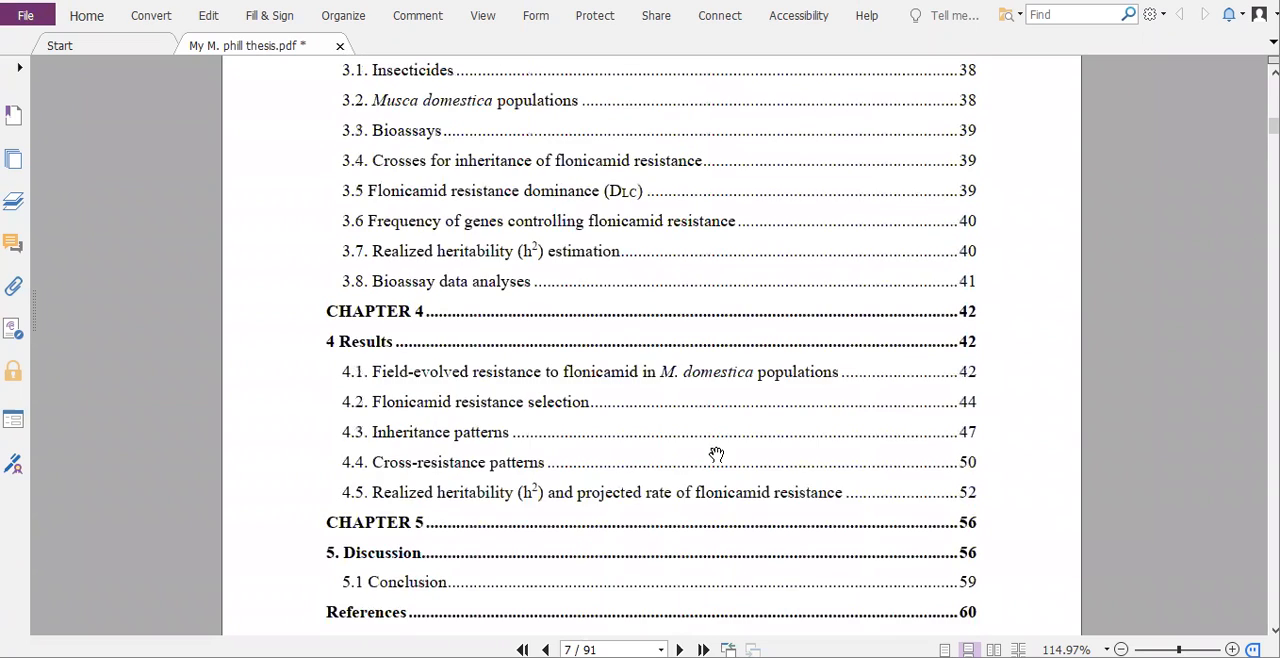
{"action": "scroll", "coordinate": [716, 455], "scroll_direction": "up", "scroll_amount": 3}
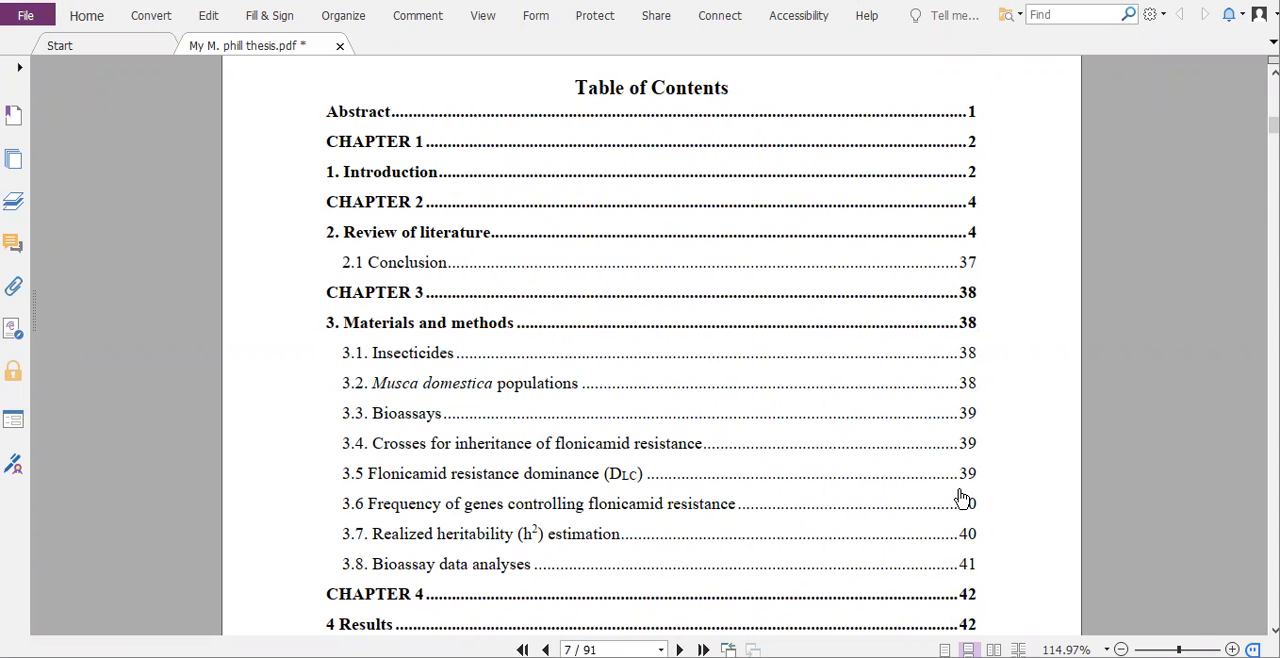
{"action": "scroll", "coordinate": [964, 496], "scroll_direction": "down", "scroll_amount": 1}
{"action": "scroll", "coordinate": [958, 465], "scroll_direction": "up", "scroll_amount": 4}
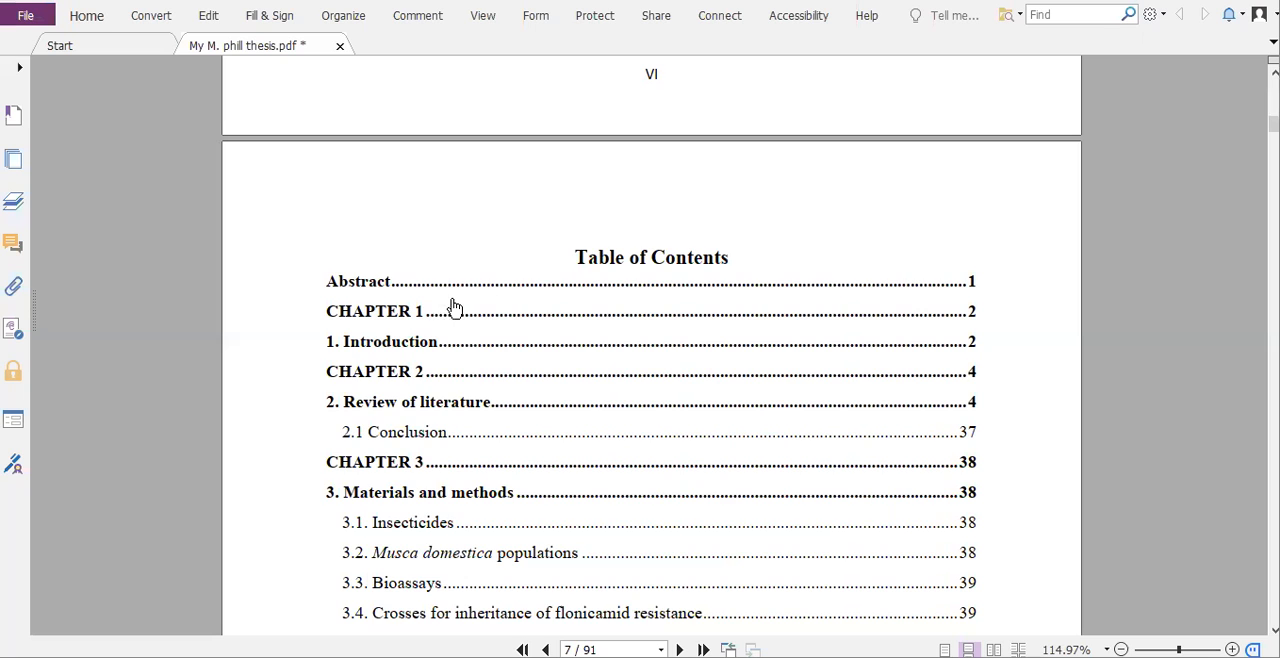
{"action": "scroll", "coordinate": [450, 316], "scroll_direction": "down", "scroll_amount": 1}
{"action": "scroll", "coordinate": [337, 372], "scroll_direction": "down", "scroll_amount": 2}
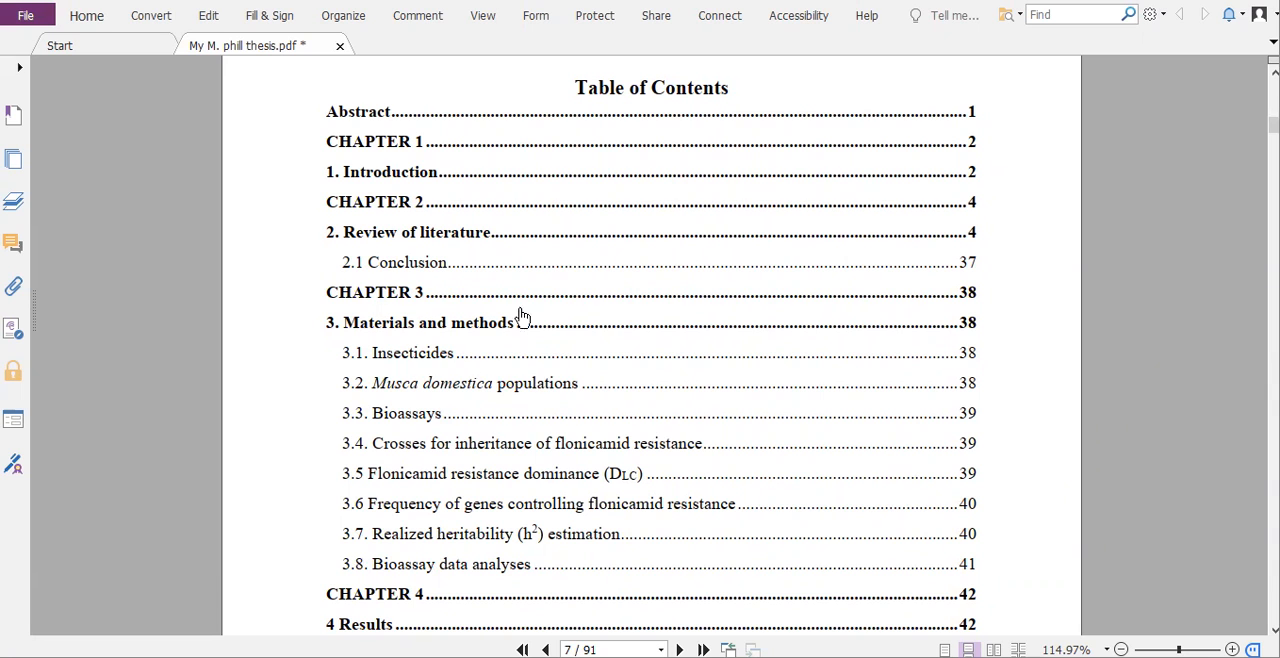
{"action": "left_click", "coordinate": [968, 416]}
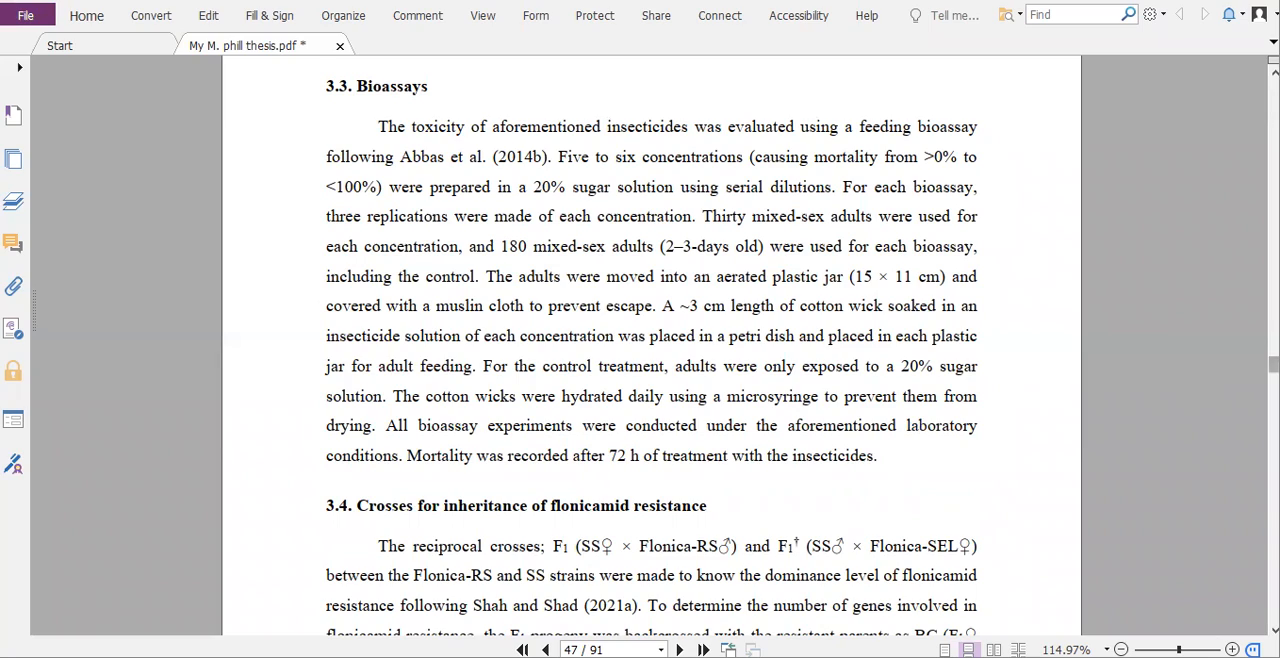
- Examine the List of Tables and List of Figures in the PDF and follow the page link for Table 1
{"action": "left_click_drag", "start_coordinate": [1273, 364], "coordinate": [1273, 130]}
{"action": "scroll", "coordinate": [735, 265], "scroll_direction": "down", "scroll_amount": 1}
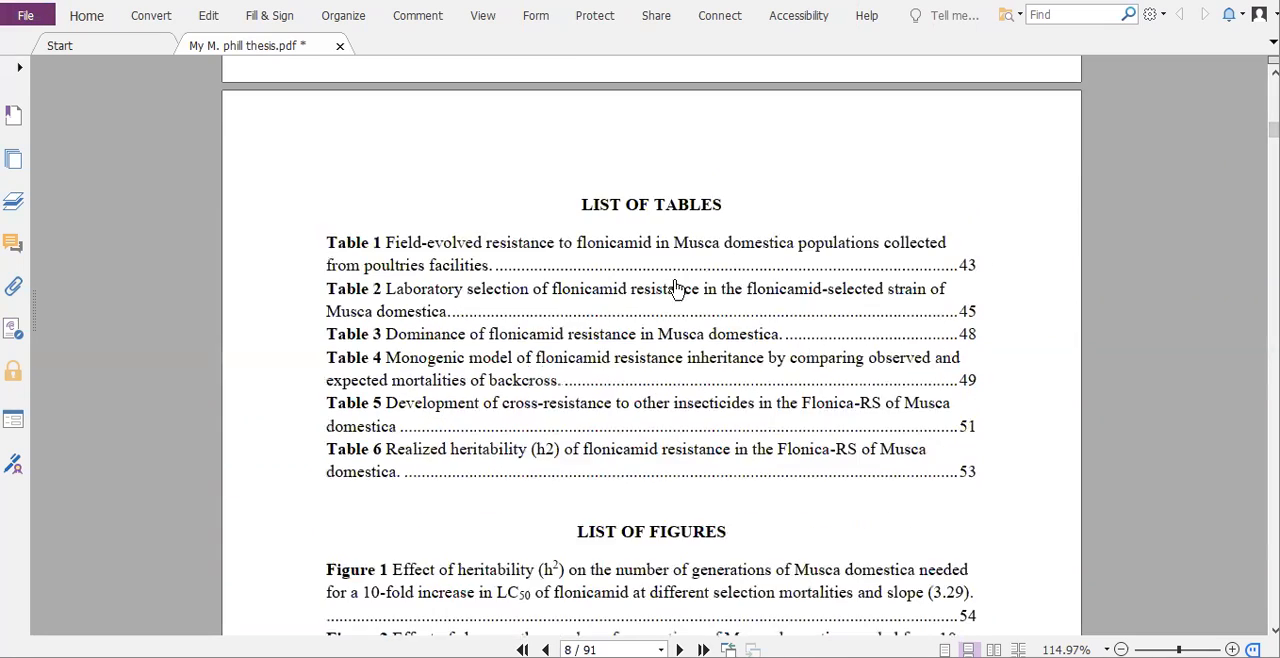
{"action": "scroll", "coordinate": [667, 300], "scroll_direction": "down", "scroll_amount": 1}
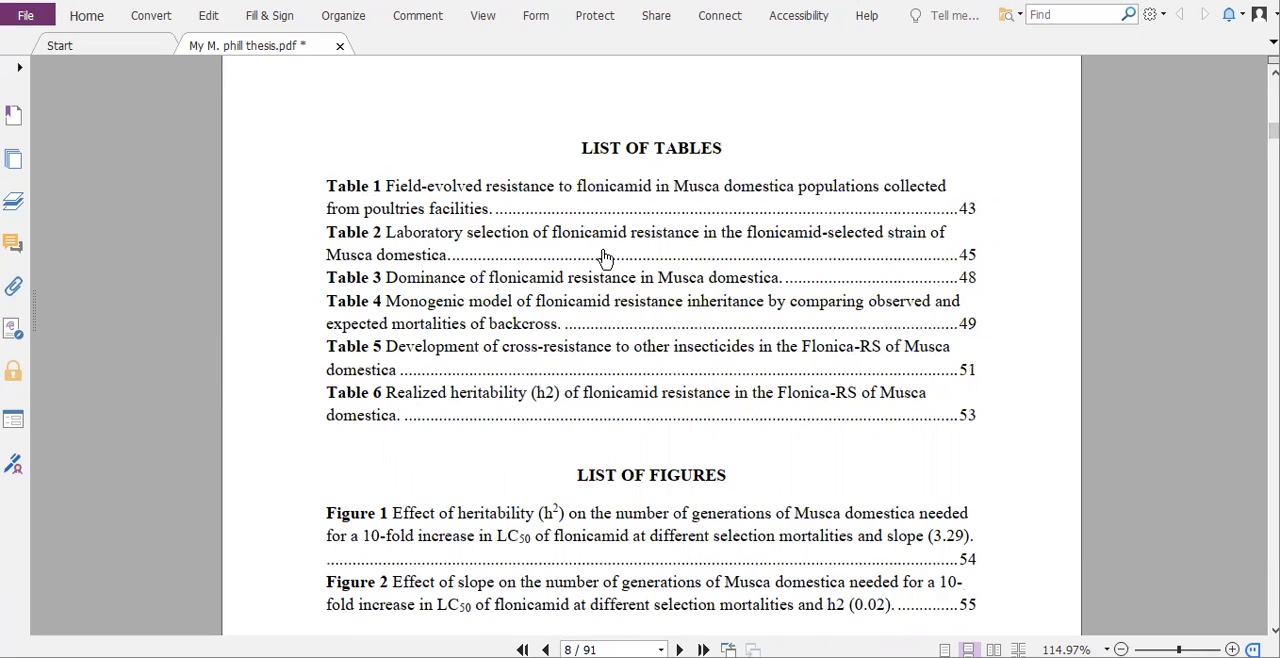
{"action": "scroll", "coordinate": [646, 381], "scroll_direction": "down", "scroll_amount": 1}
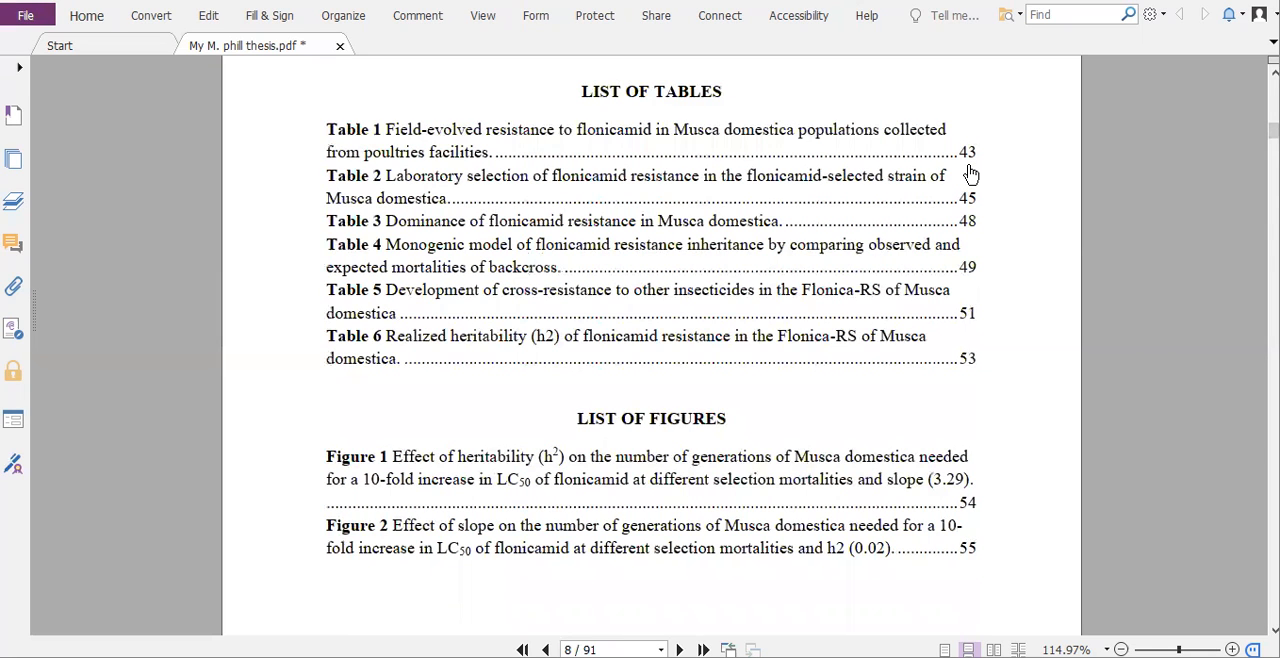
{"action": "scroll", "coordinate": [968, 173], "scroll_direction": "down", "scroll_amount": 1}
{"action": "scroll", "coordinate": [965, 172], "scroll_direction": "up", "scroll_amount": 1}
{"action": "scroll", "coordinate": [962, 170], "scroll_direction": "down", "scroll_amount": 1}
{"action": "scroll", "coordinate": [962, 172], "scroll_direction": "up", "scroll_amount": 1}
{"action": "left_click", "coordinate": [968, 155]}
{"action": "scroll", "coordinate": [343, 199], "scroll_direction": "up", "scroll_amount": 1}
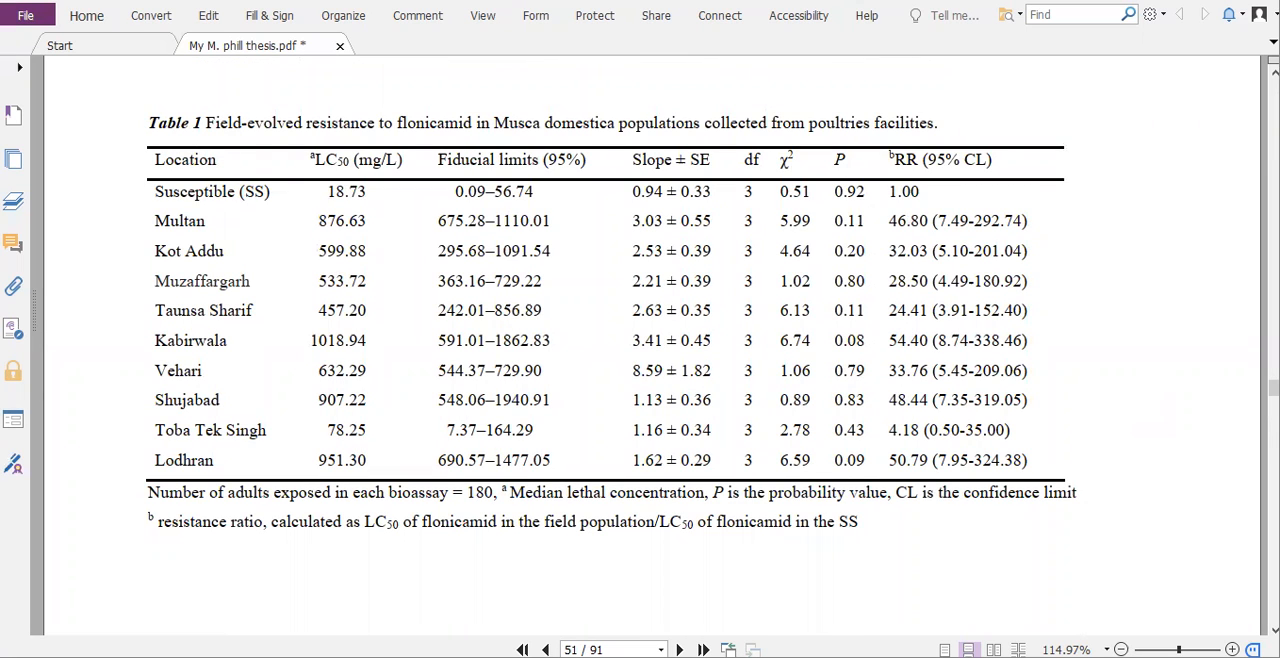
- Return to the List of Tables and List of Figures page in the PDF
{"action": "left_click_drag", "start_coordinate": [1273, 388], "coordinate": [1273, 127]}
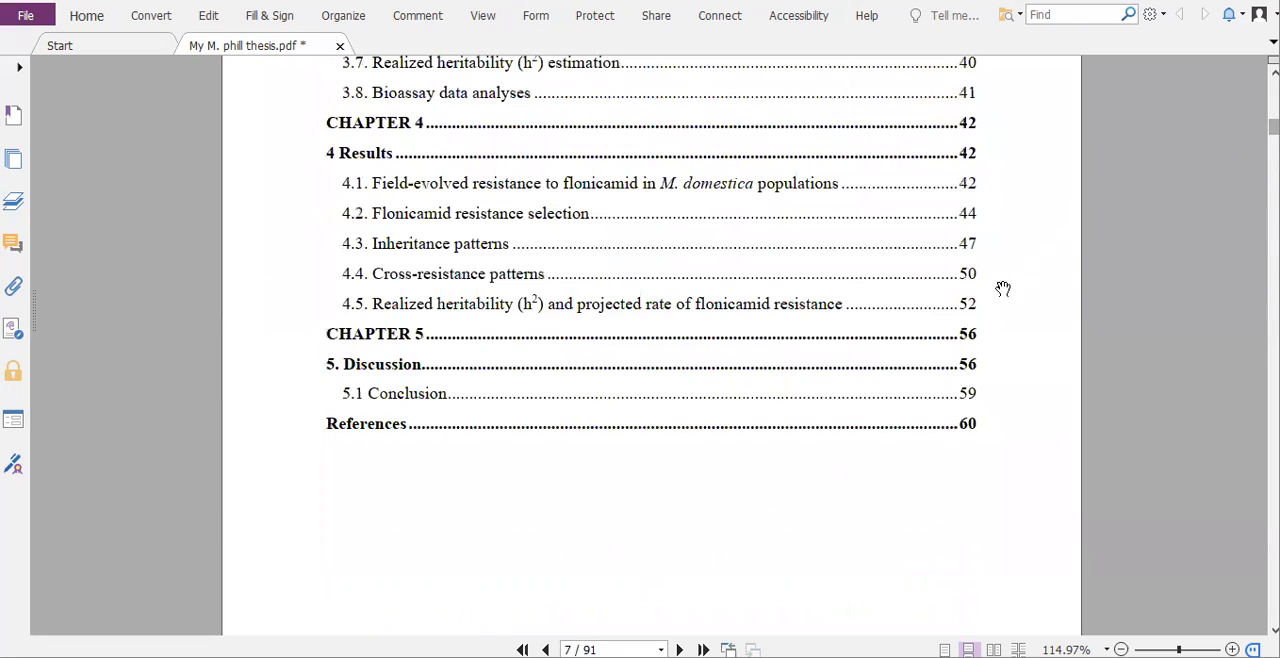
{"action": "scroll", "coordinate": [1001, 290], "scroll_direction": "down", "scroll_amount": 6}
{"action": "scroll", "coordinate": [1001, 290], "scroll_direction": "down", "scroll_amount": 3}
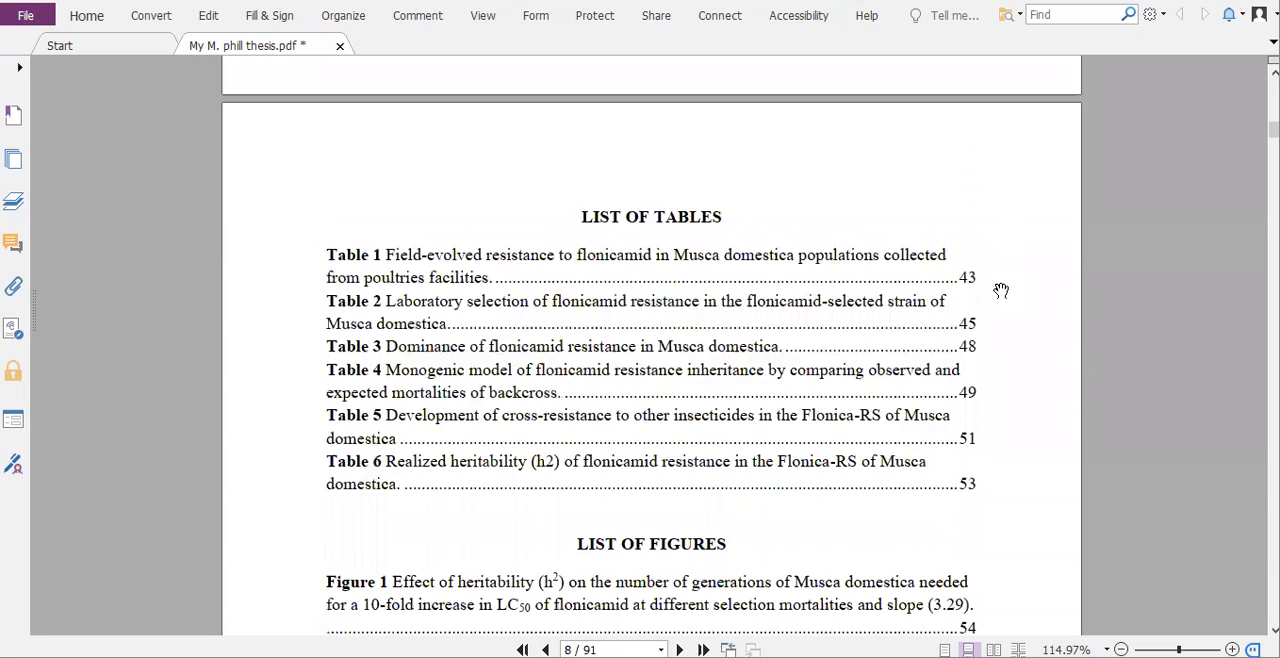
{"action": "scroll", "coordinate": [1001, 290], "scroll_direction": "down", "scroll_amount": 2}
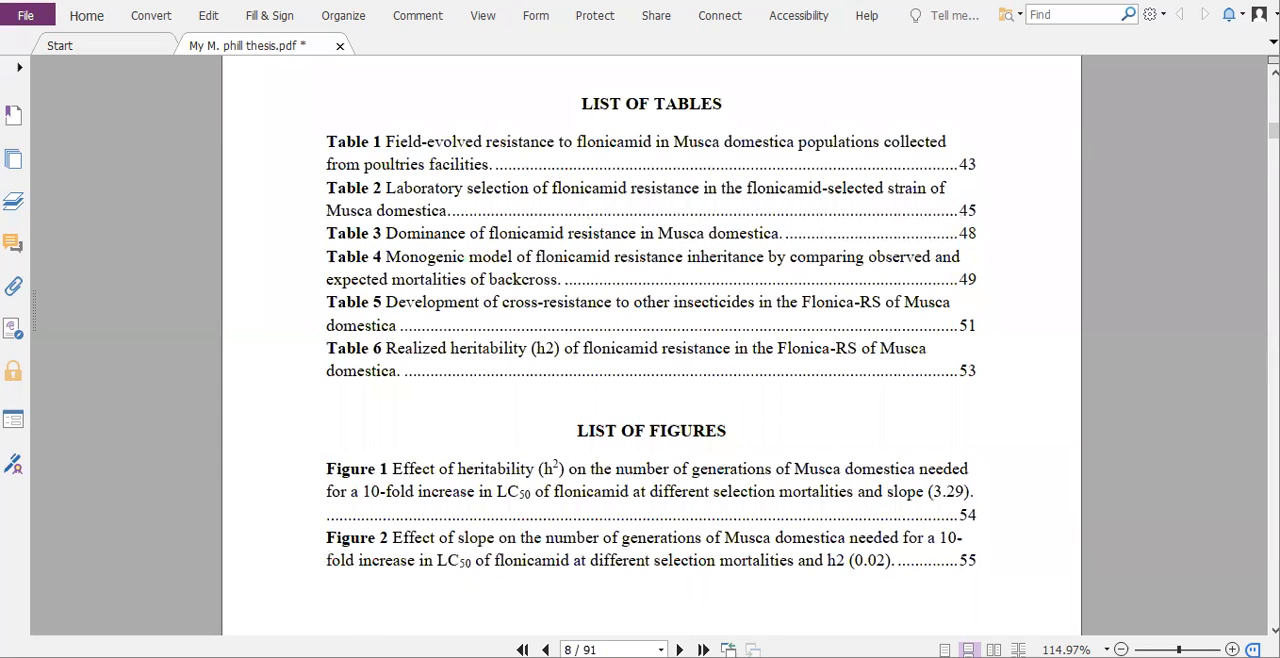
- Switch to the thesis document in Word and delete all entries under the List of Tables and List of Figures headings
{"action": "mouse_move", "coordinate": [761, 655]}
{"action": "left_click", "coordinate": [755, 613]}
{"action": "scroll", "coordinate": [531, 307], "scroll_direction": "up", "scroll_amount": 1}
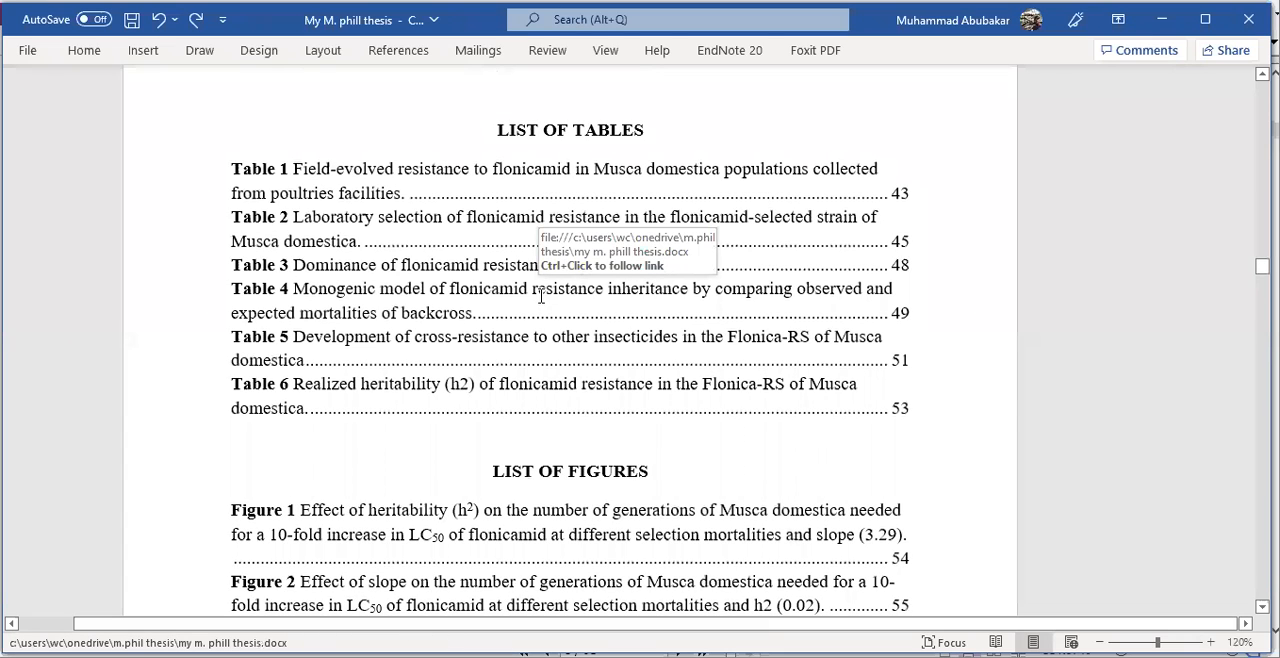
{"action": "scroll", "coordinate": [548, 303], "scroll_direction": "up", "scroll_amount": 4}
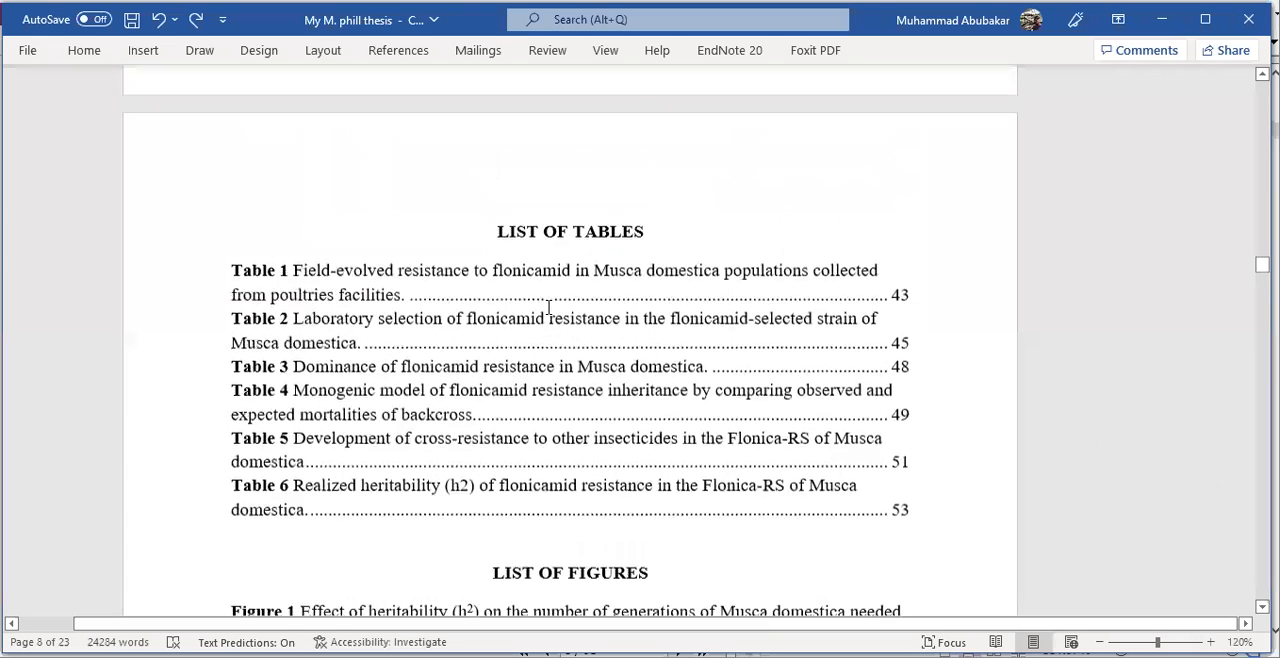
{"action": "scroll", "coordinate": [548, 307], "scroll_direction": "down", "scroll_amount": 5}
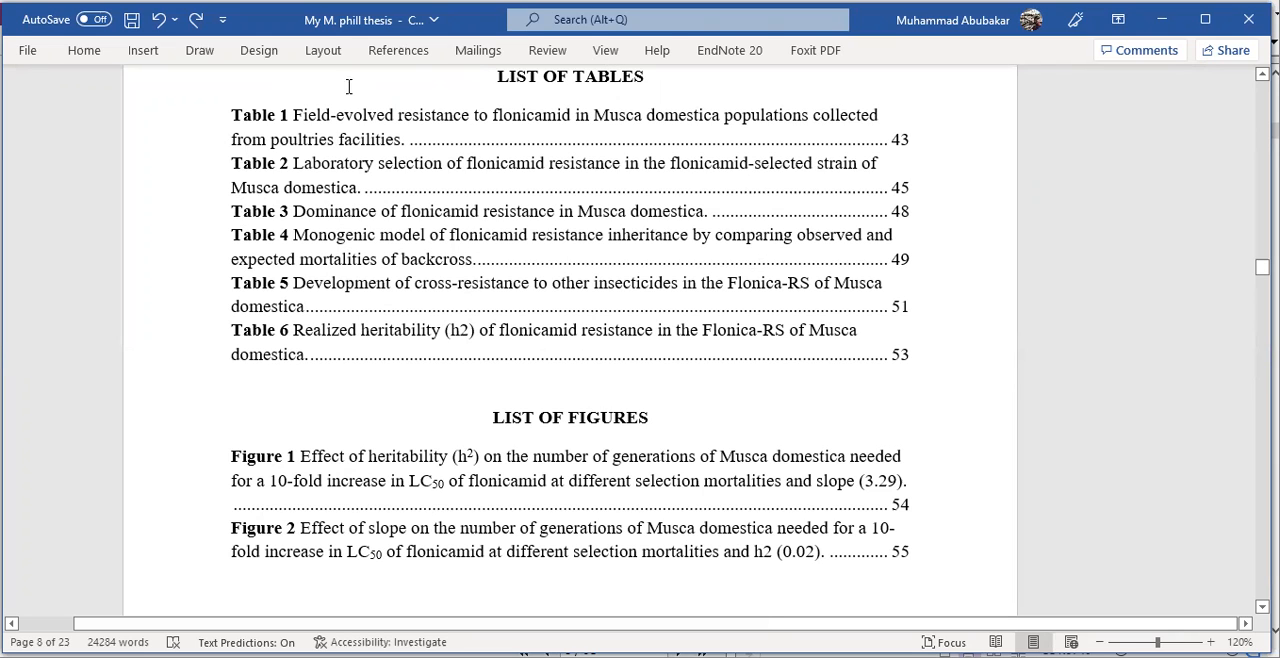
{"action": "left_click_drag", "start_coordinate": [224, 114], "coordinate": [911, 374]}
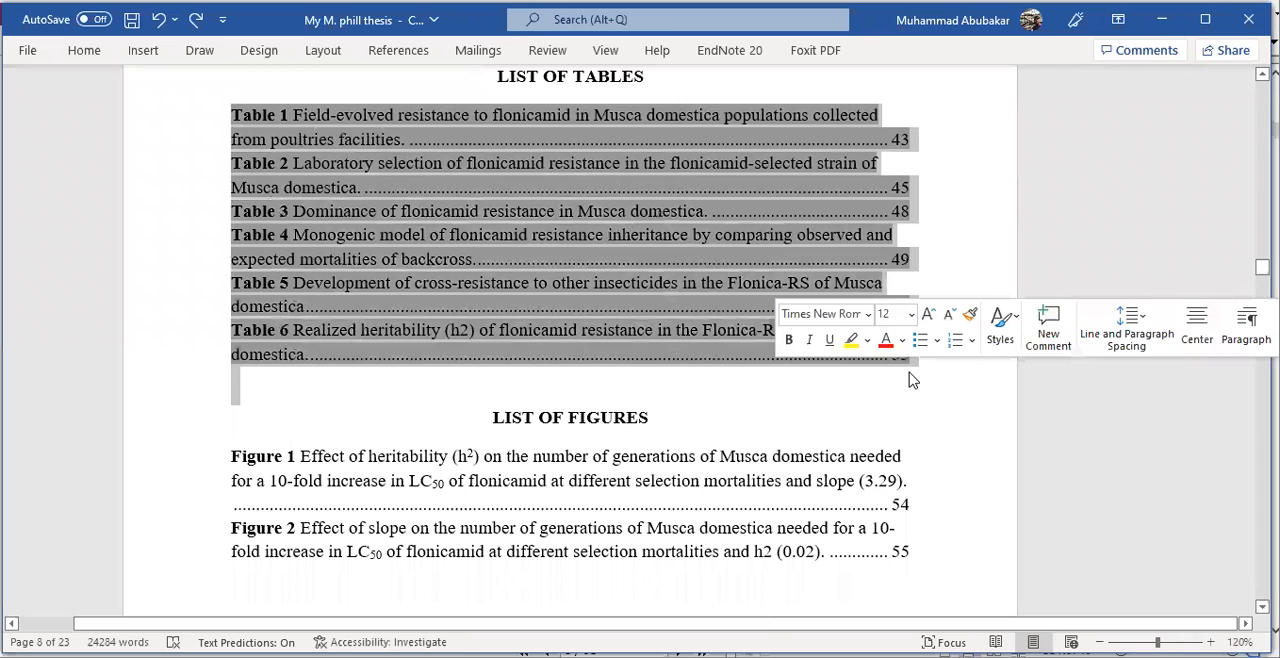
{"action": "key", "text": "Delete"}
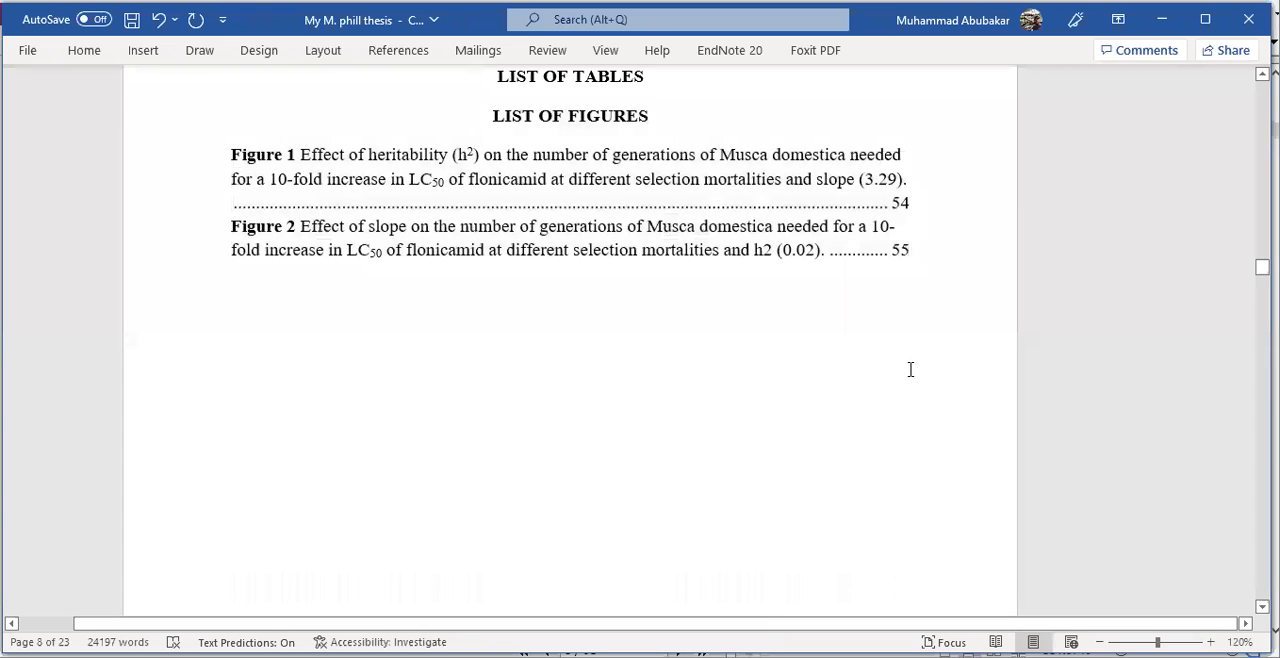
{"action": "left_click_drag", "start_coordinate": [922, 254], "coordinate": [258, 163]}
{"action": "key", "text": "Delete"}
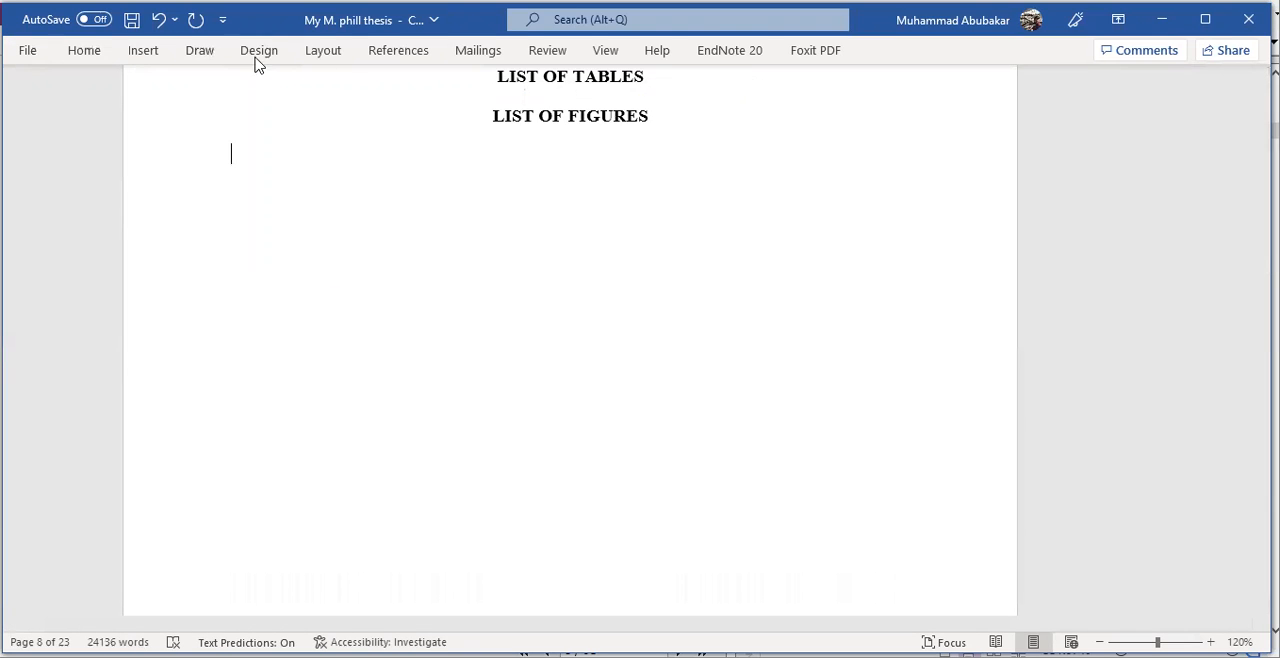
- Insert a table of figures under the List of Figures heading, using the Figure caption label, From template format and dotted tab leader
{"action": "left_click", "coordinate": [401, 54]}
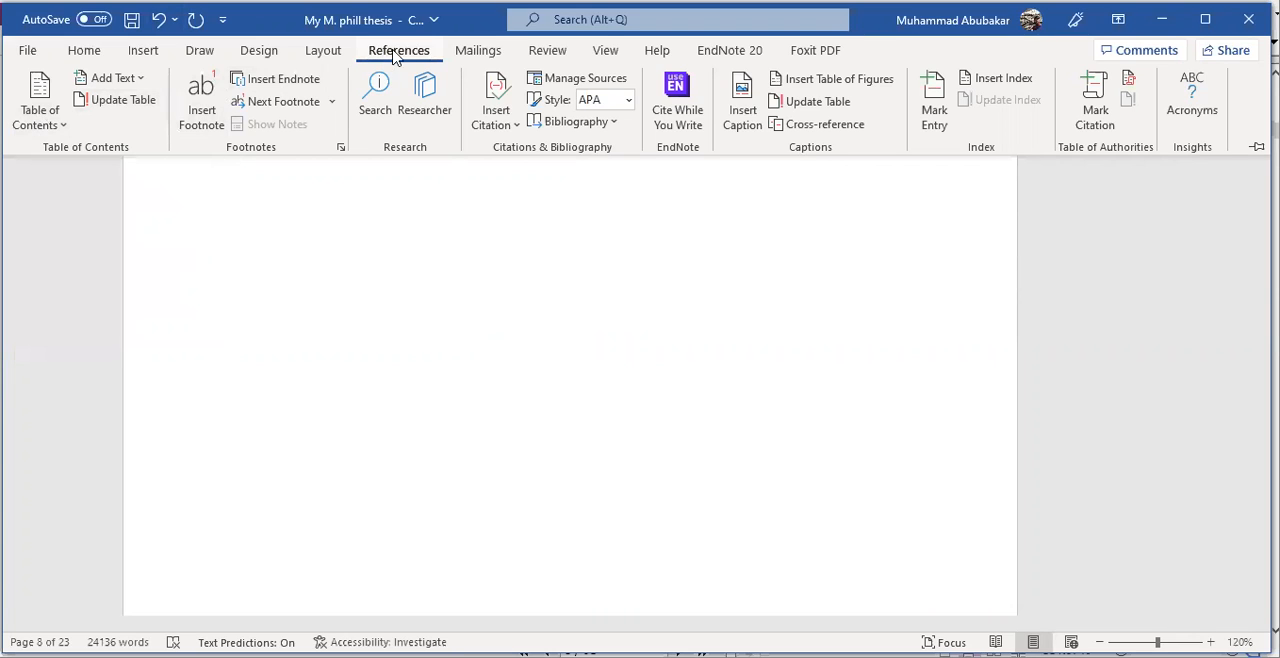
{"action": "left_click", "coordinate": [860, 86]}
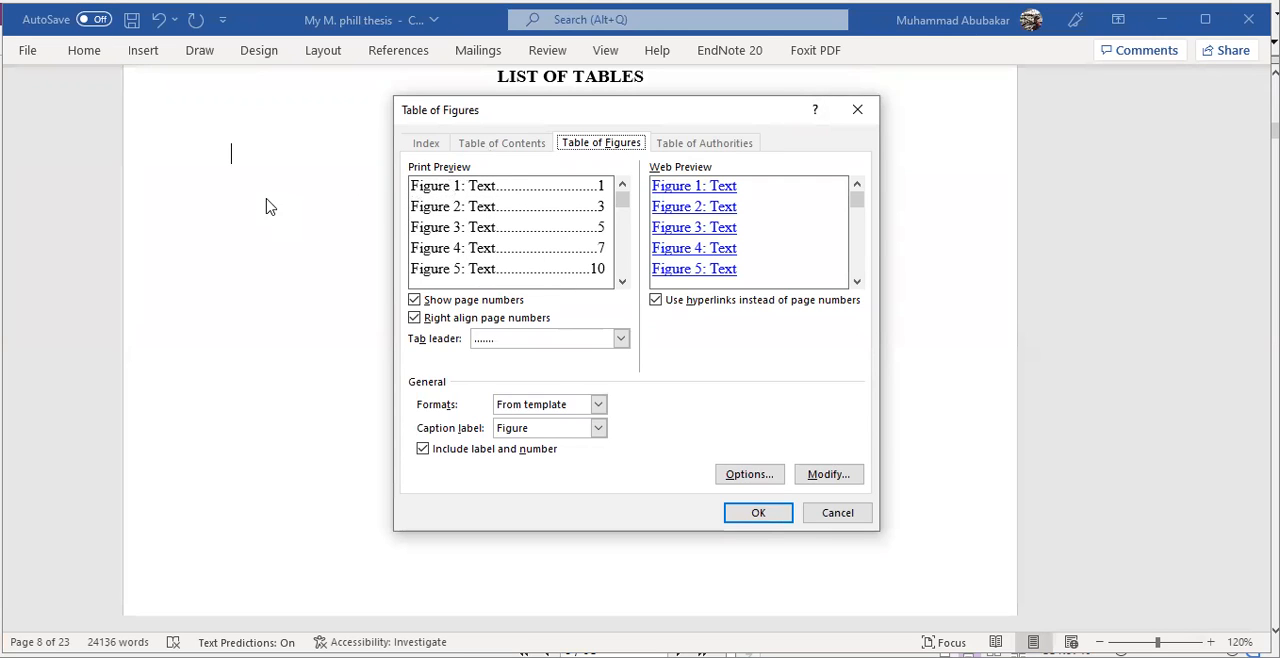
{"action": "left_click", "coordinate": [751, 513]}
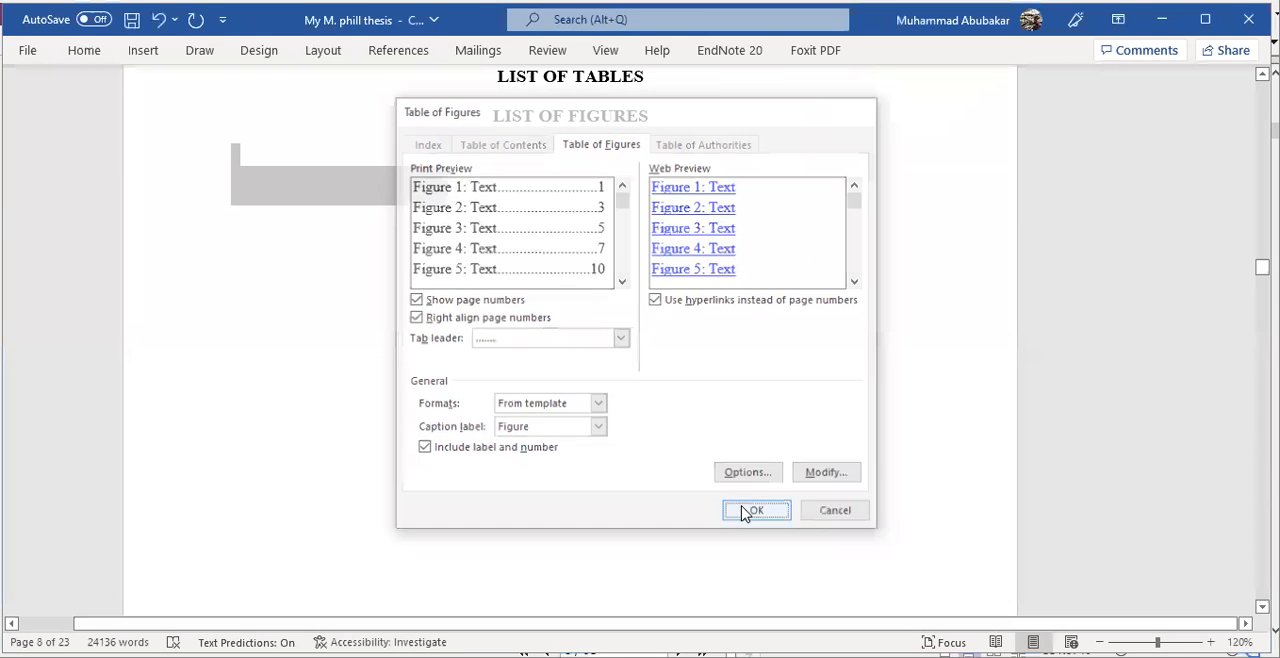
{"action": "left_click", "coordinate": [608, 383]}
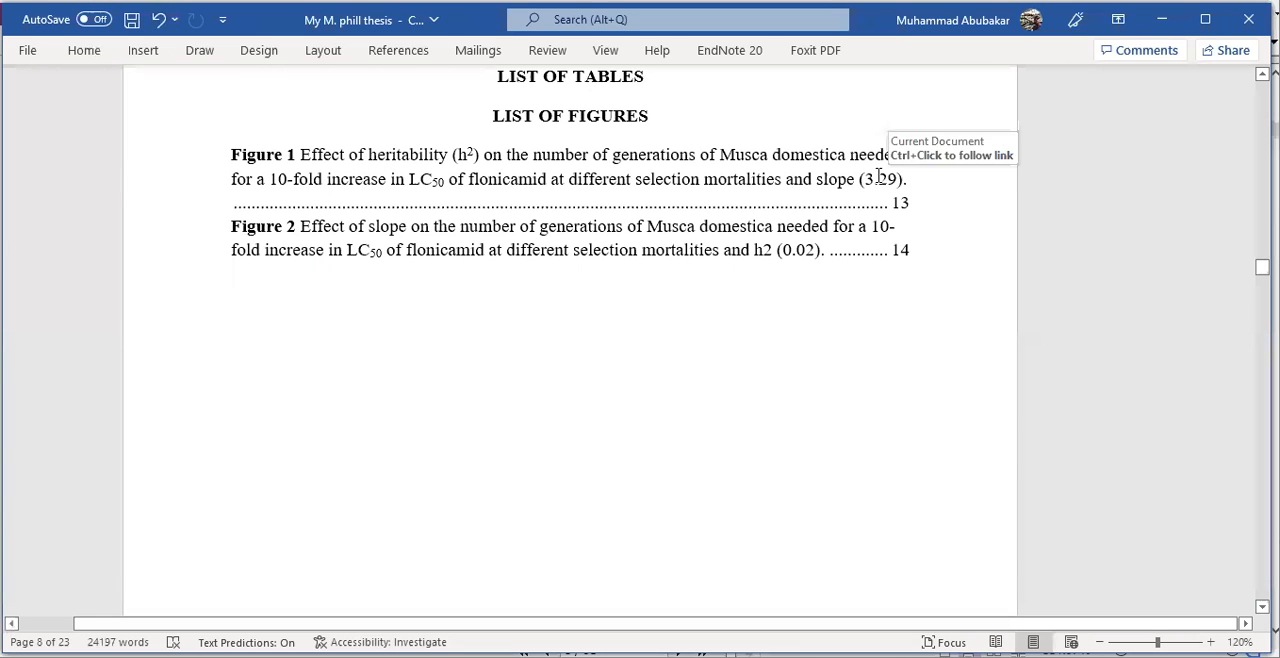
- Expand the collapsed headings Materials and methods, Review of literature, Introduction and Abstract
{"action": "scroll", "coordinate": [880, 180], "scroll_direction": "up", "scroll_amount": 1}
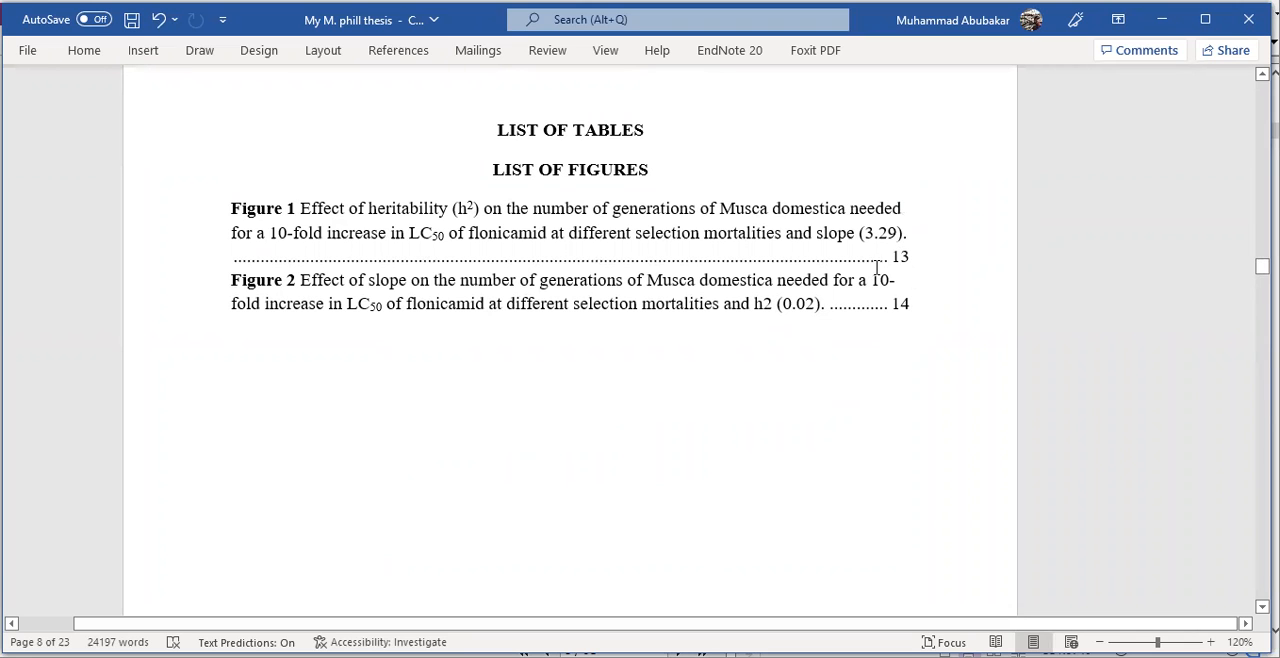
{"action": "scroll", "coordinate": [876, 300], "scroll_direction": "down", "scroll_amount": 6}
{"action": "scroll", "coordinate": [850, 358], "scroll_direction": "down", "scroll_amount": 10}
{"action": "scroll", "coordinate": [847, 372], "scroll_direction": "down", "scroll_amount": 1}
{"action": "scroll", "coordinate": [847, 370], "scroll_direction": "up", "scroll_amount": 1}
{"action": "scroll", "coordinate": [224, 317], "scroll_direction": "up", "scroll_amount": 1}
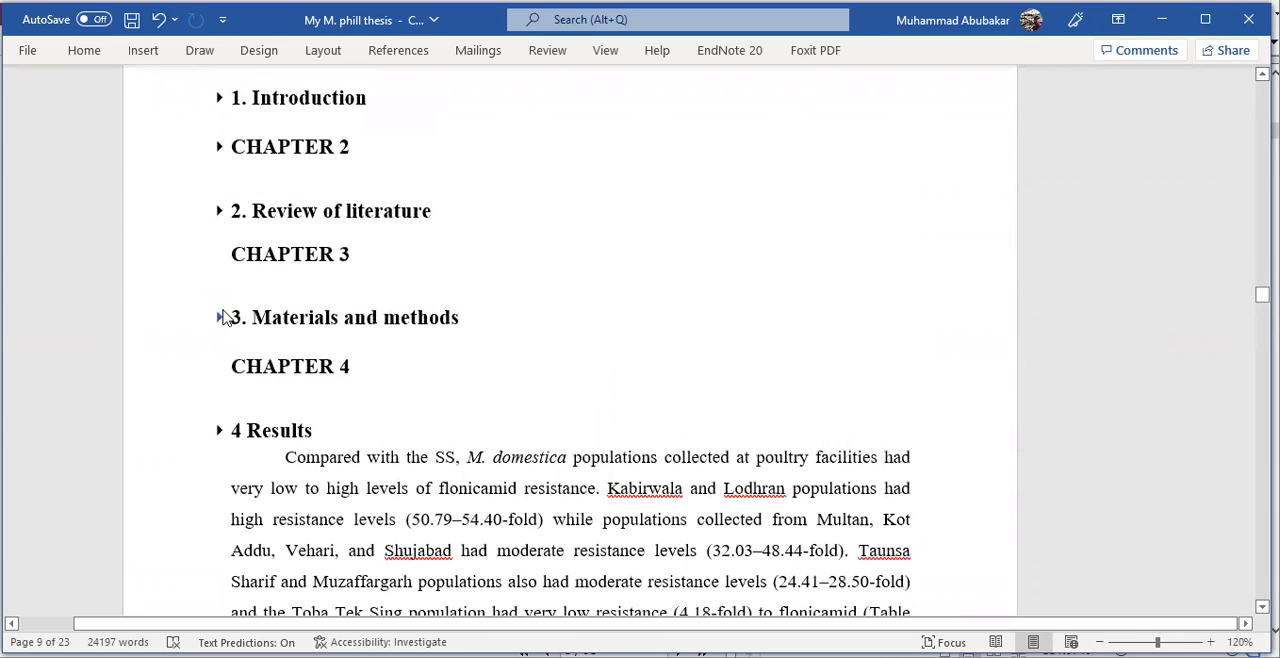
{"action": "scroll", "coordinate": [189, 171], "scroll_direction": "up", "scroll_amount": 1}
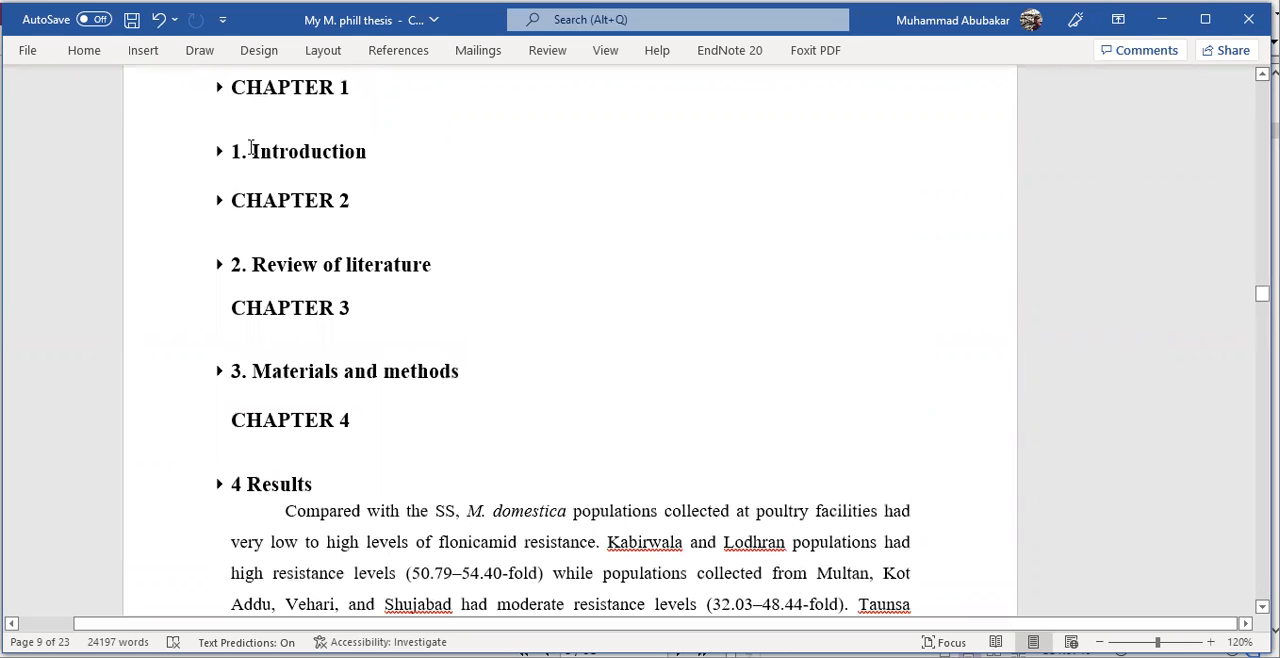
{"action": "scroll", "coordinate": [255, 150], "scroll_direction": "up", "scroll_amount": 1}
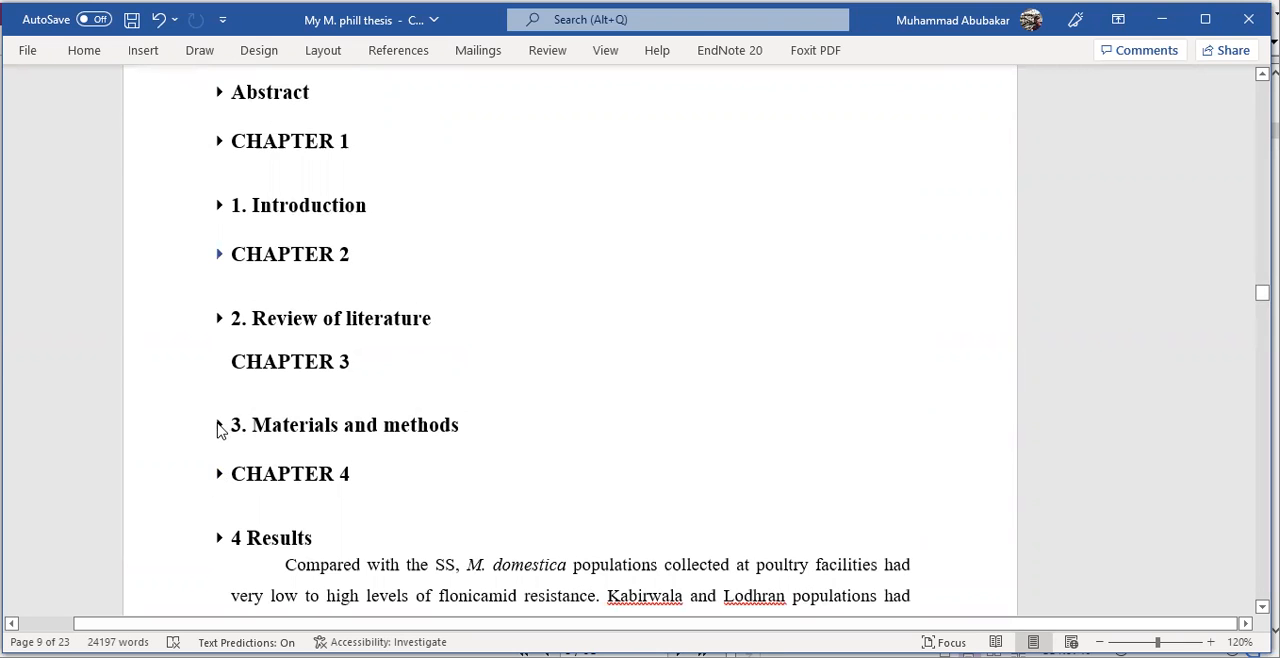
{"action": "left_click", "coordinate": [219, 426]}
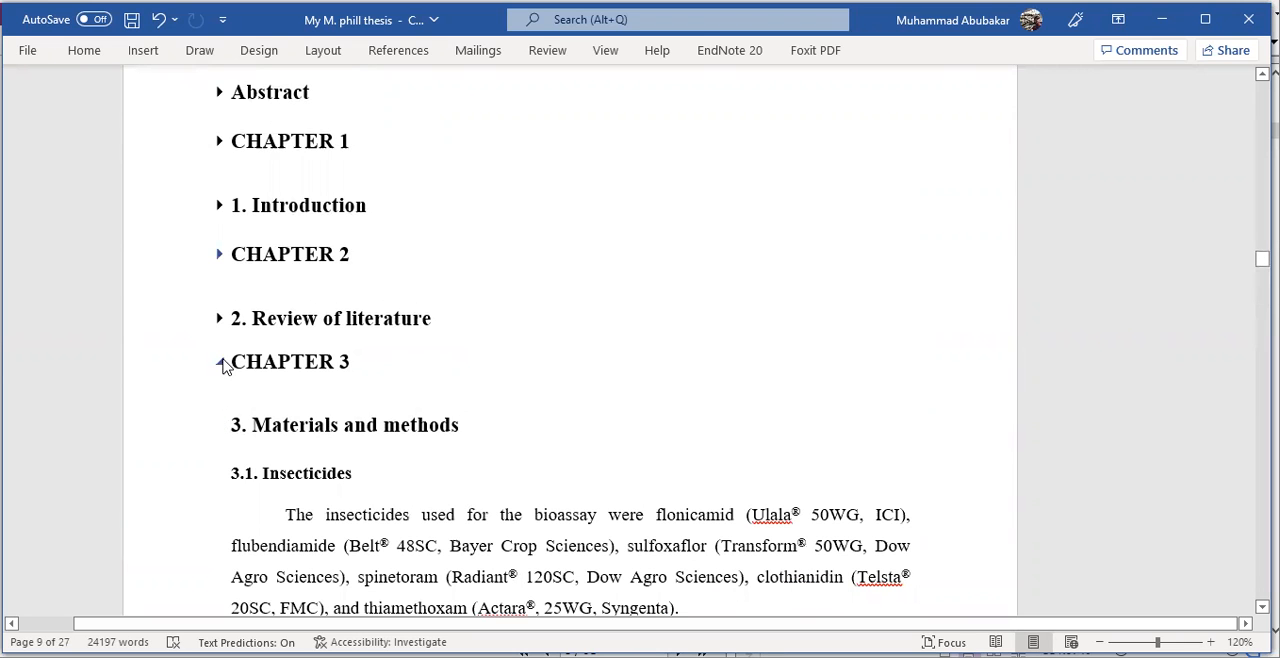
{"action": "left_click", "coordinate": [219, 319]}
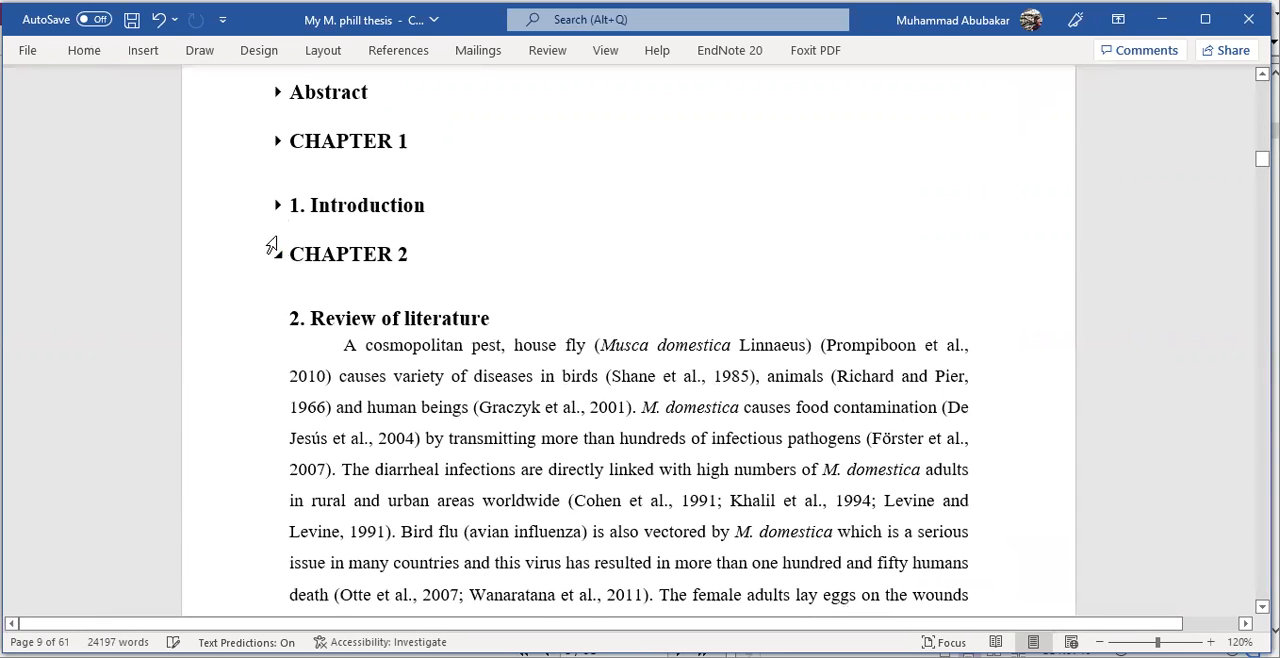
{"action": "left_click", "coordinate": [278, 206]}
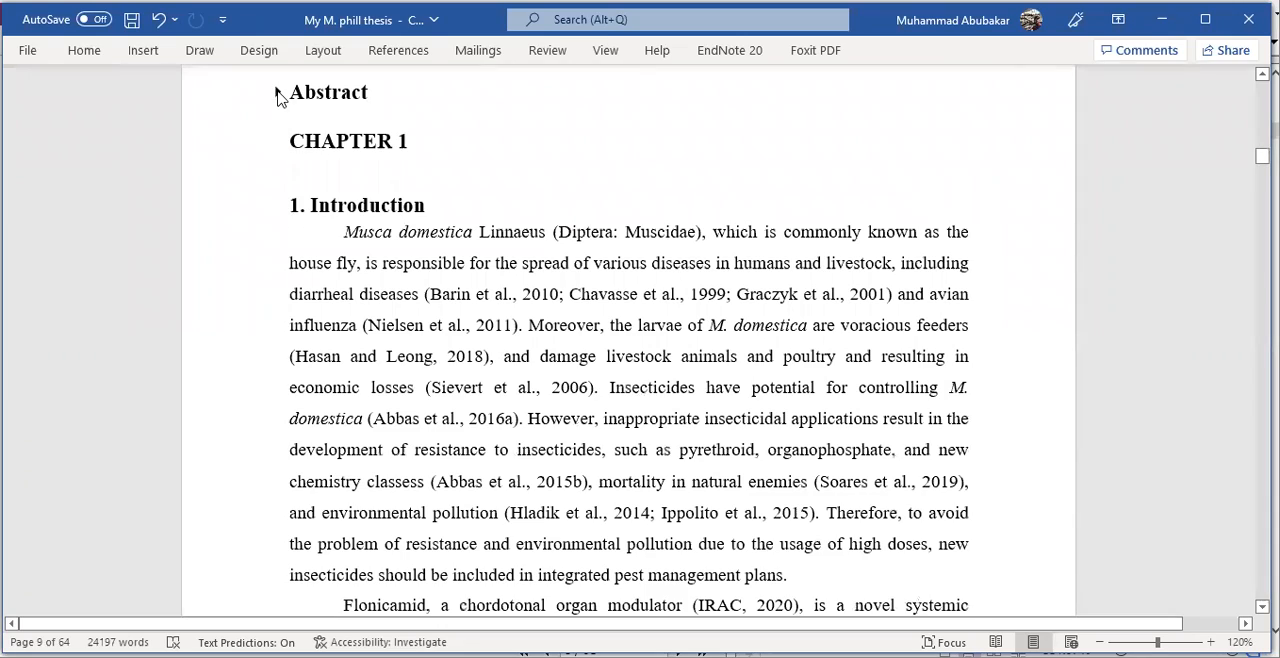
{"action": "left_click", "coordinate": [278, 92]}
{"action": "scroll", "coordinate": [475, 277], "scroll_direction": "down", "scroll_amount": 1}
{"action": "scroll", "coordinate": [475, 277], "scroll_direction": "down", "scroll_amount": 4}
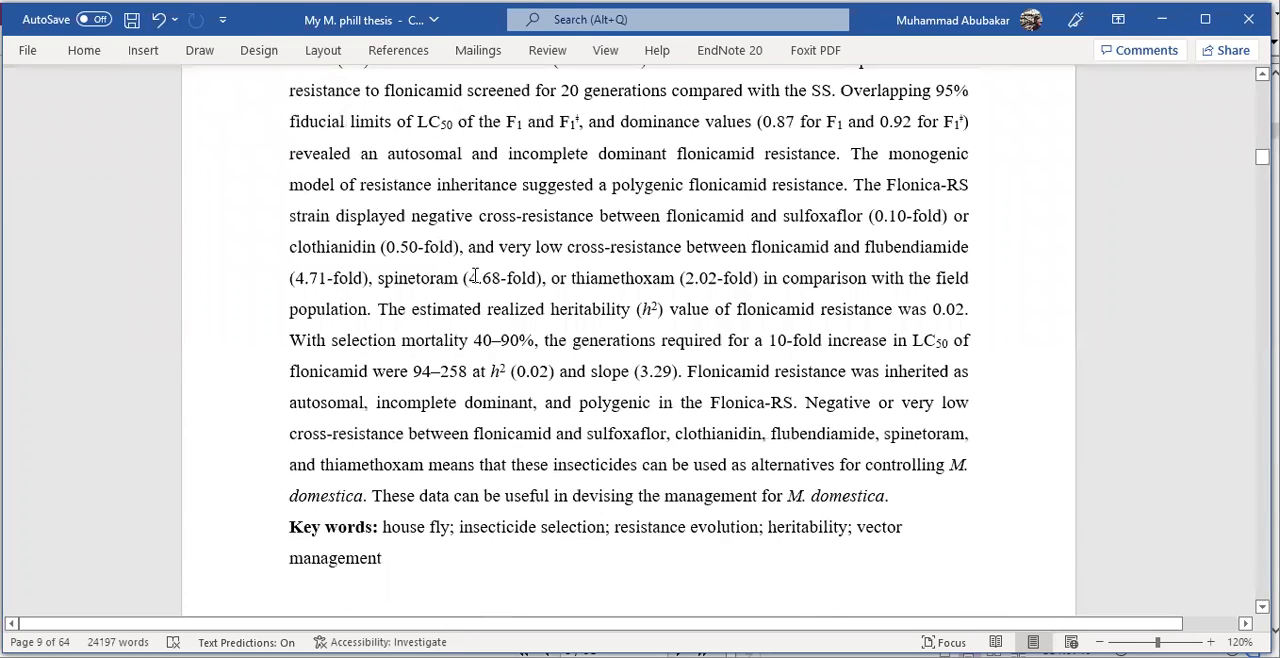
{"action": "scroll", "coordinate": [475, 277], "scroll_direction": "down", "scroll_amount": 2}
- Add an empty line below the List of Tables heading
{"action": "scroll", "coordinate": [472, 280], "scroll_direction": "up", "scroll_amount": 8}
{"action": "scroll", "coordinate": [471, 280], "scroll_direction": "up", "scroll_amount": 3}
{"action": "left_click", "coordinate": [743, 388]}
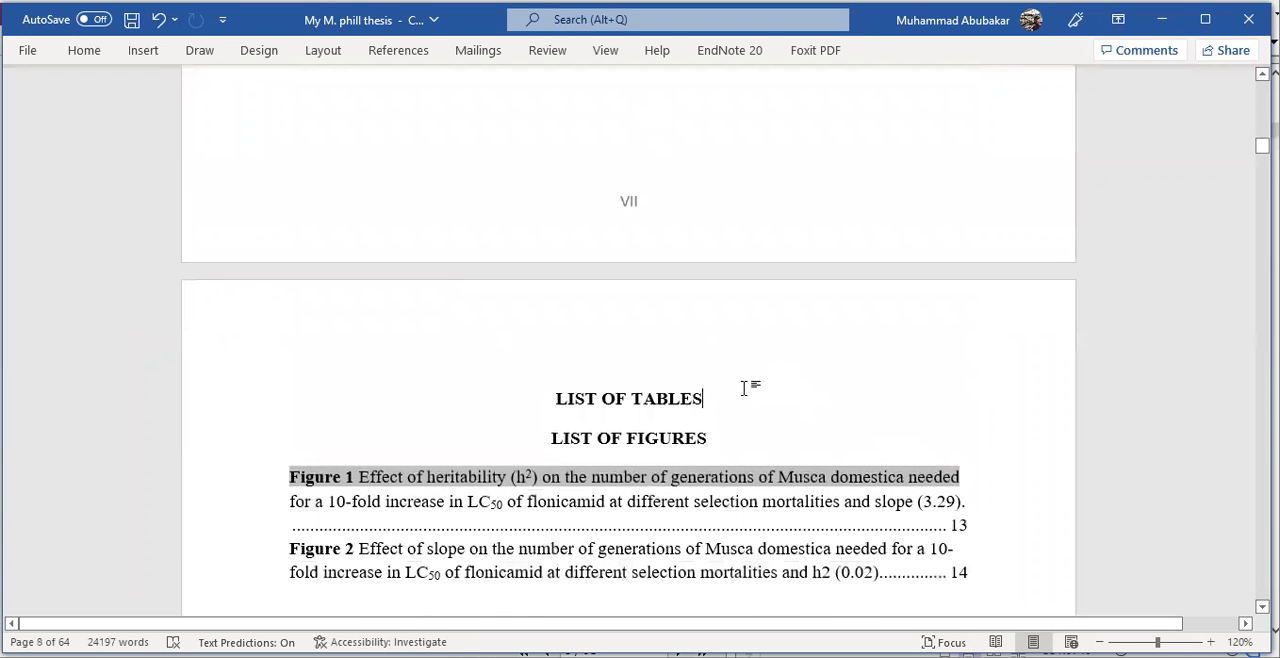
{"action": "key", "text": "Return"}
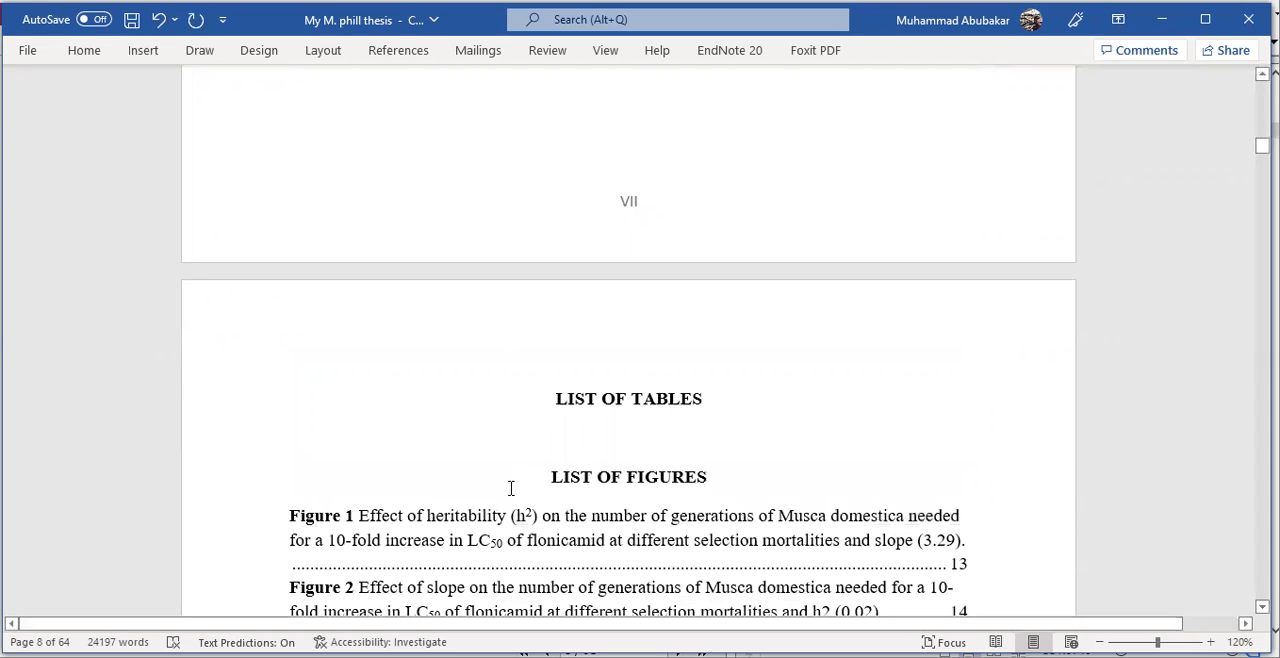
- Update the table of figures under the List of Figures heading, refreshing page numbers only
{"action": "left_click", "coordinate": [345, 521]}
{"action": "scroll", "coordinate": [350, 515], "scroll_direction": "down", "scroll_amount": 1}
{"action": "right_click", "coordinate": [369, 460]}
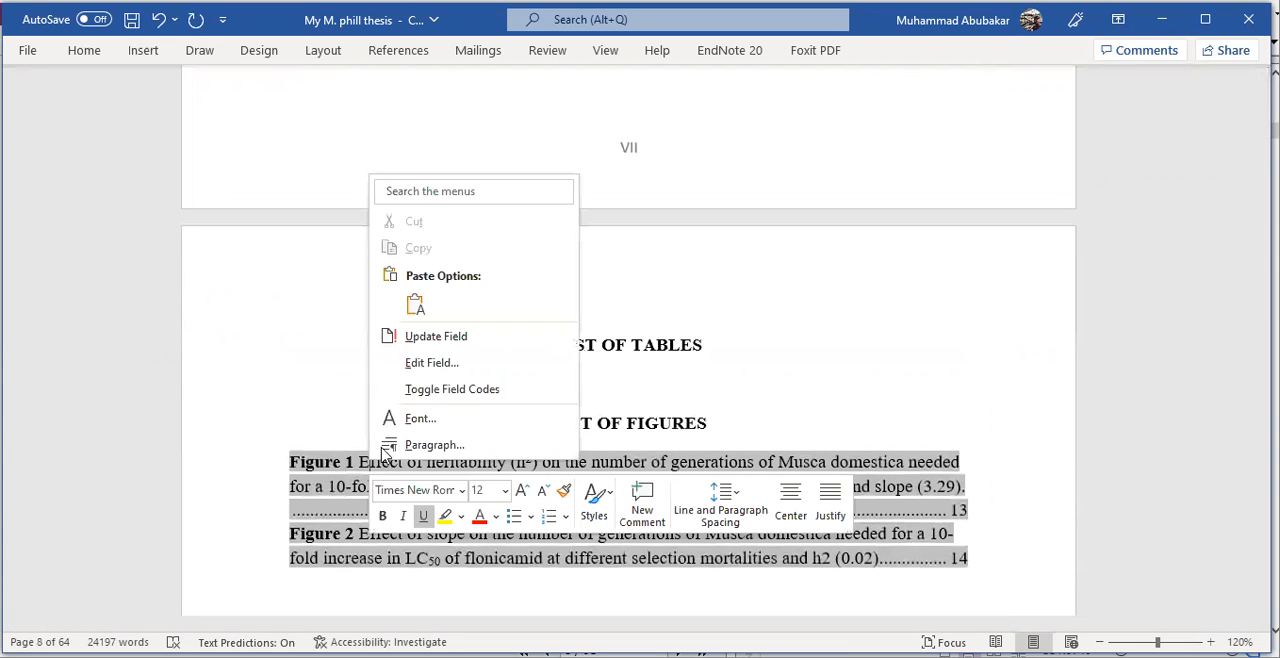
{"action": "left_click", "coordinate": [427, 341]}
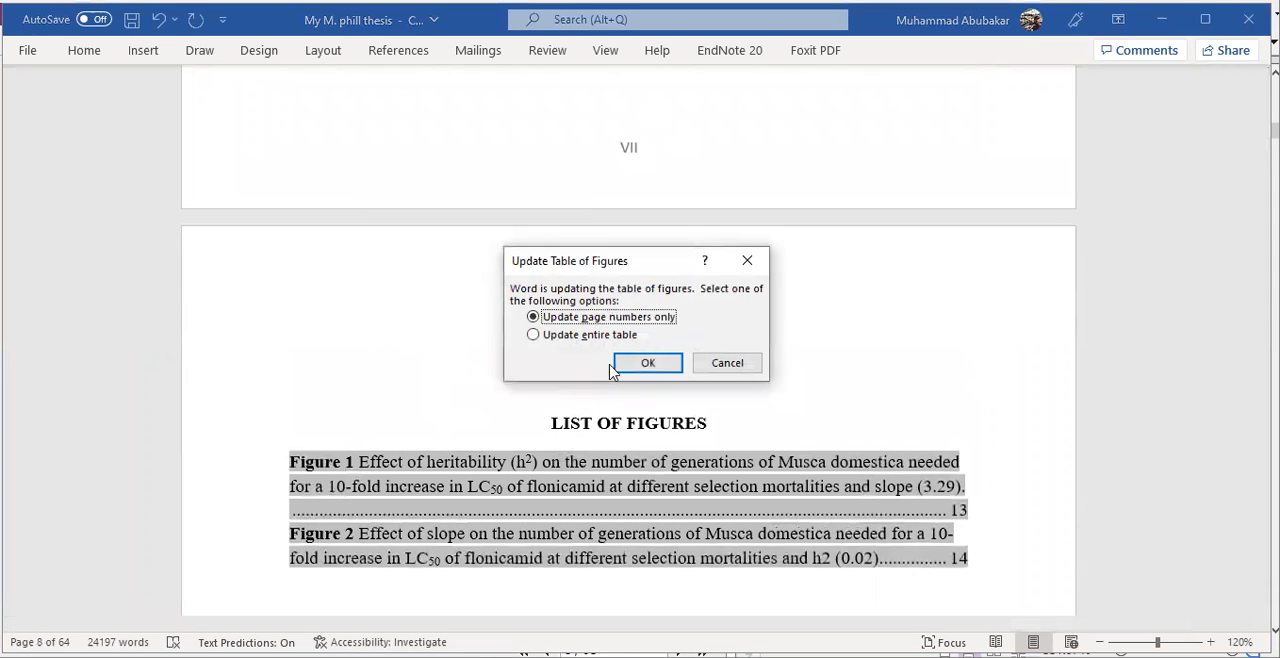
{"action": "left_click", "coordinate": [646, 363]}
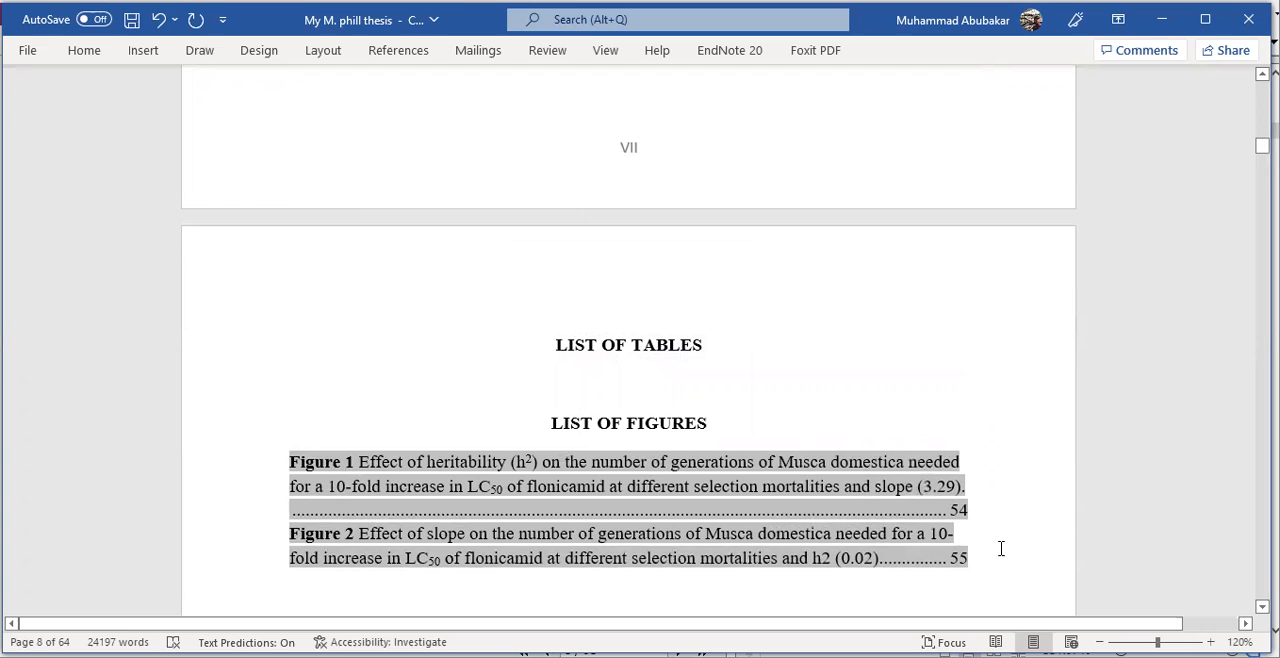
- Insert a table of figures on a new line under List of Tables, using the Table caption label, From template format and dotted tab leader
{"action": "left_click", "coordinate": [680, 371]}
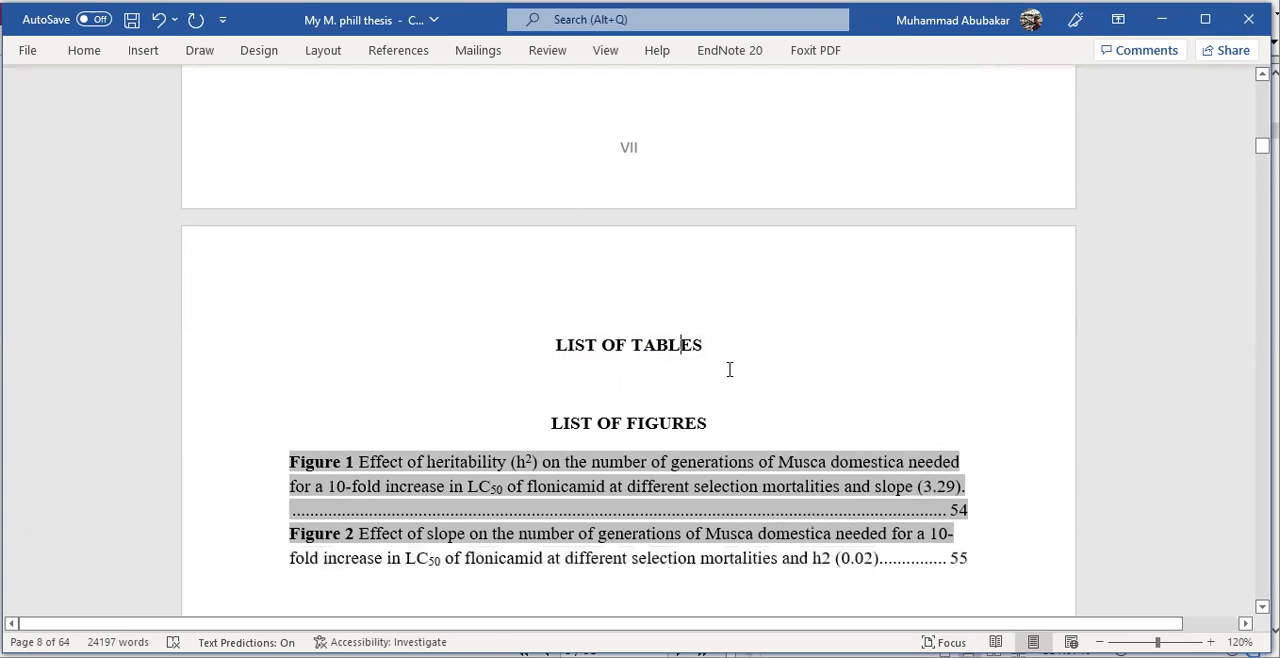
{"action": "left_click", "coordinate": [737, 364]}
{"action": "key", "text": "Return"}
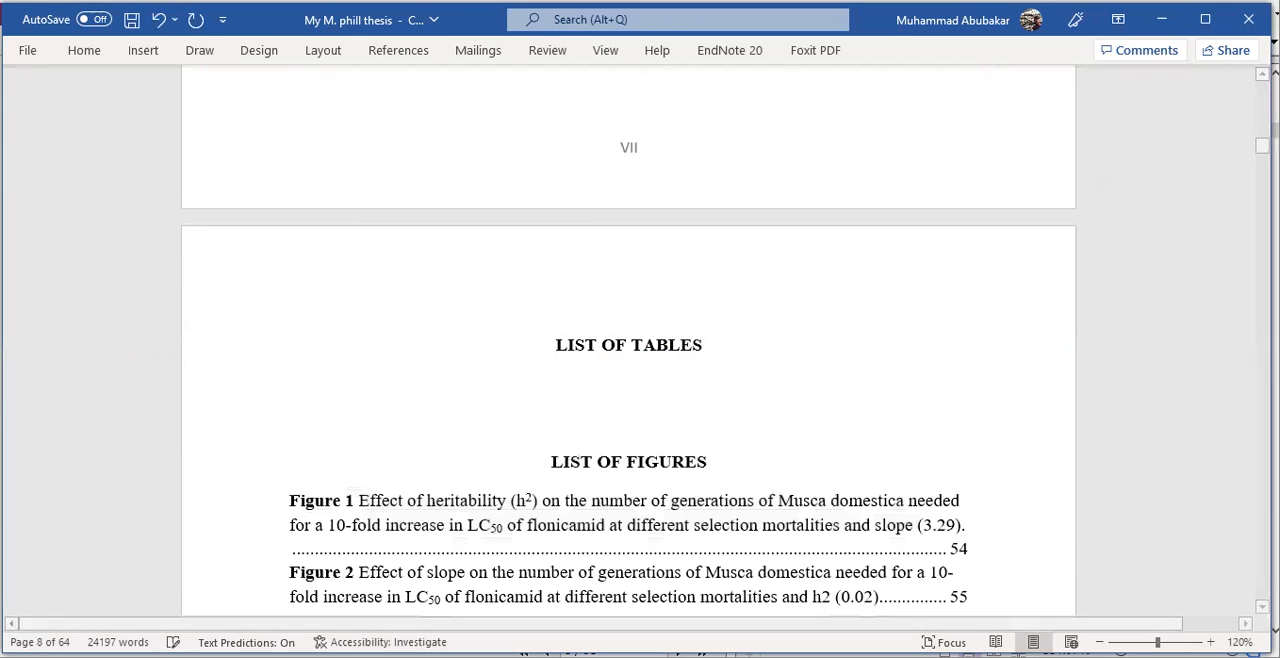
{"action": "left_click", "coordinate": [396, 55]}
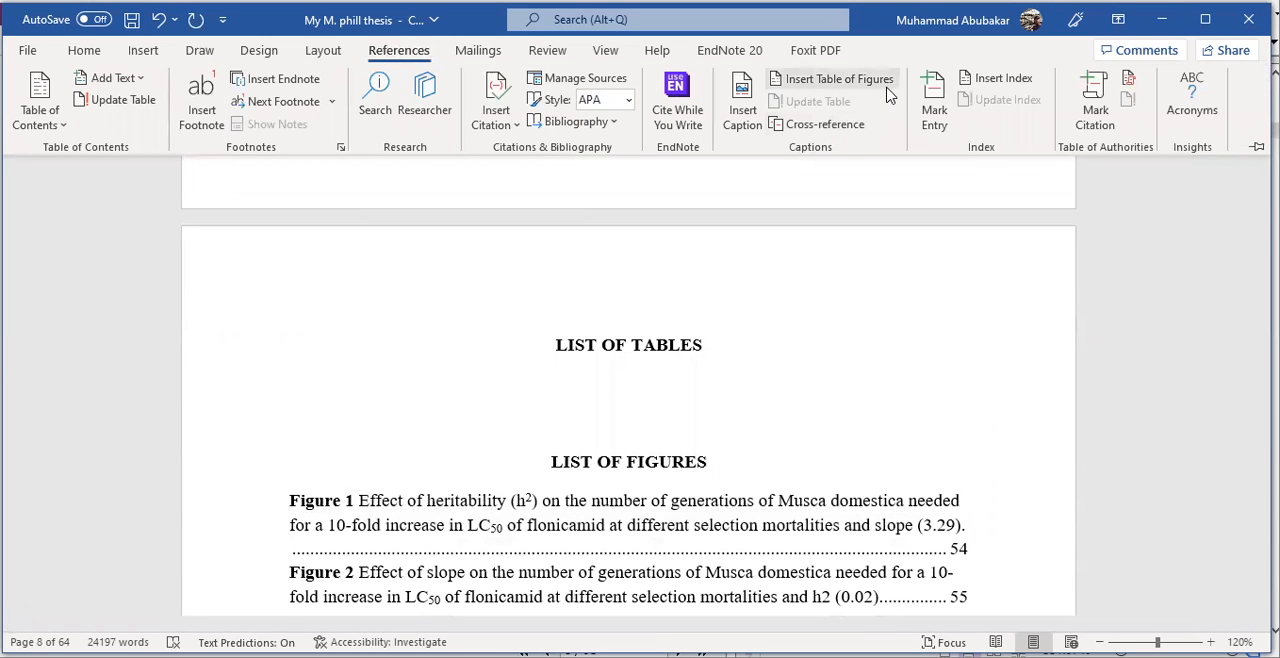
{"action": "left_click", "coordinate": [883, 84]}
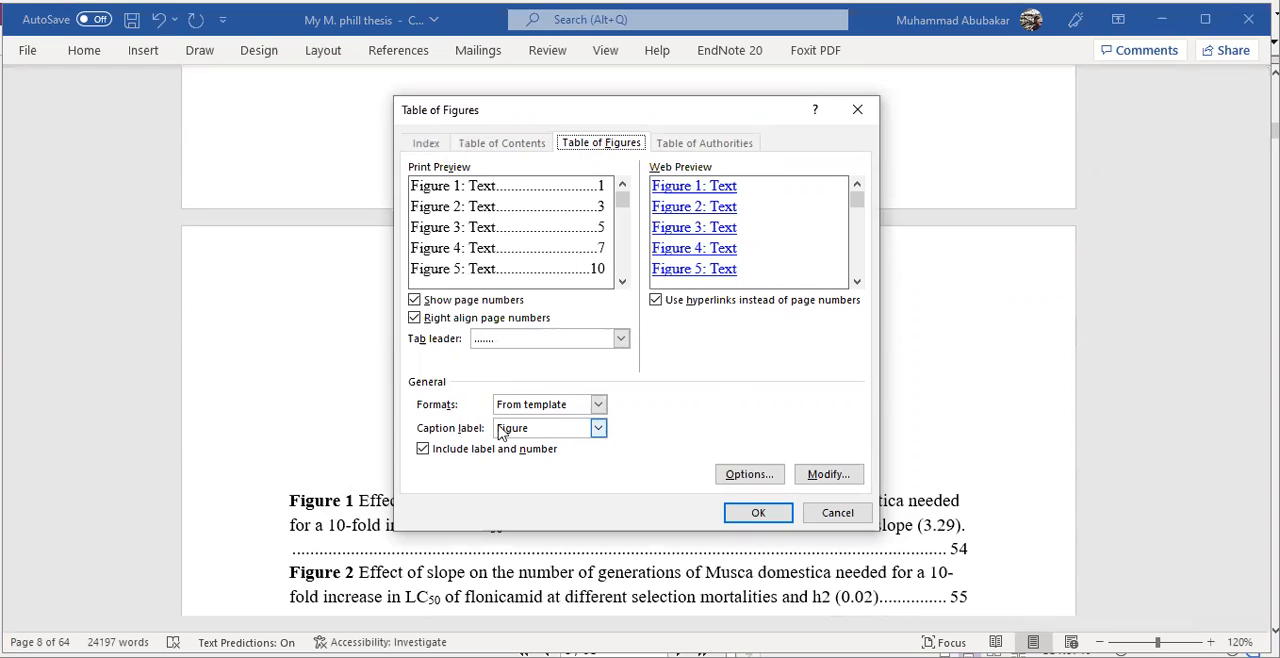
{"action": "left_click", "coordinate": [600, 432]}
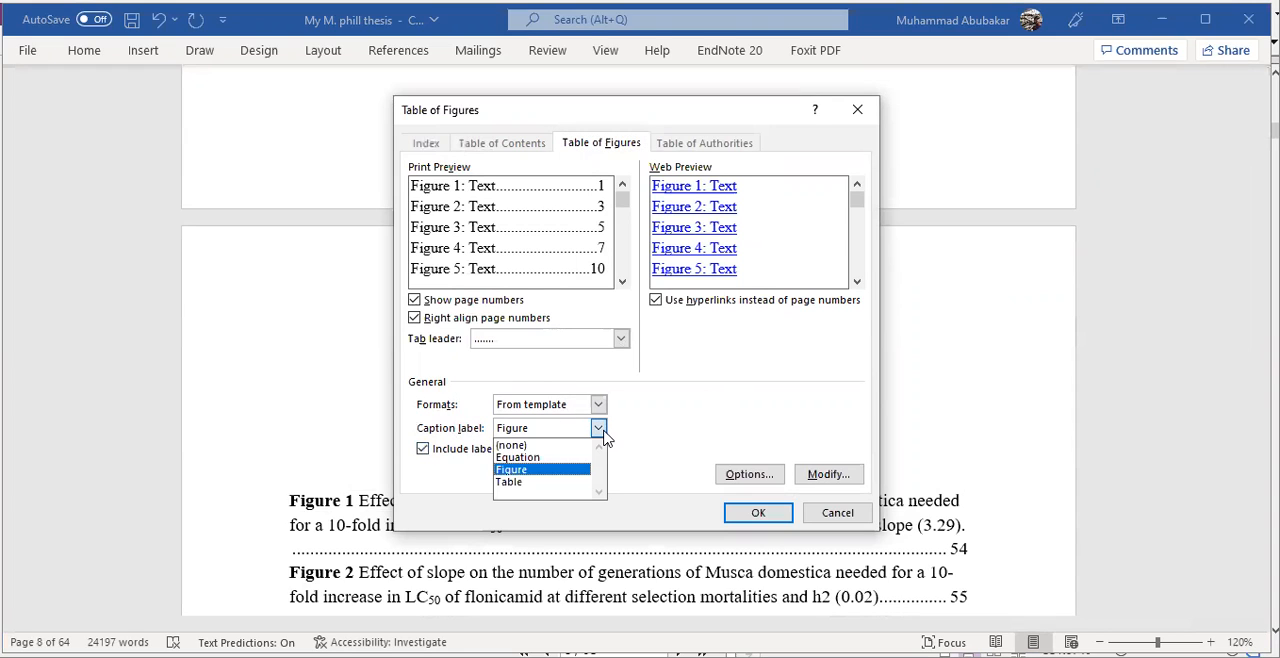
{"action": "left_click", "coordinate": [545, 483]}
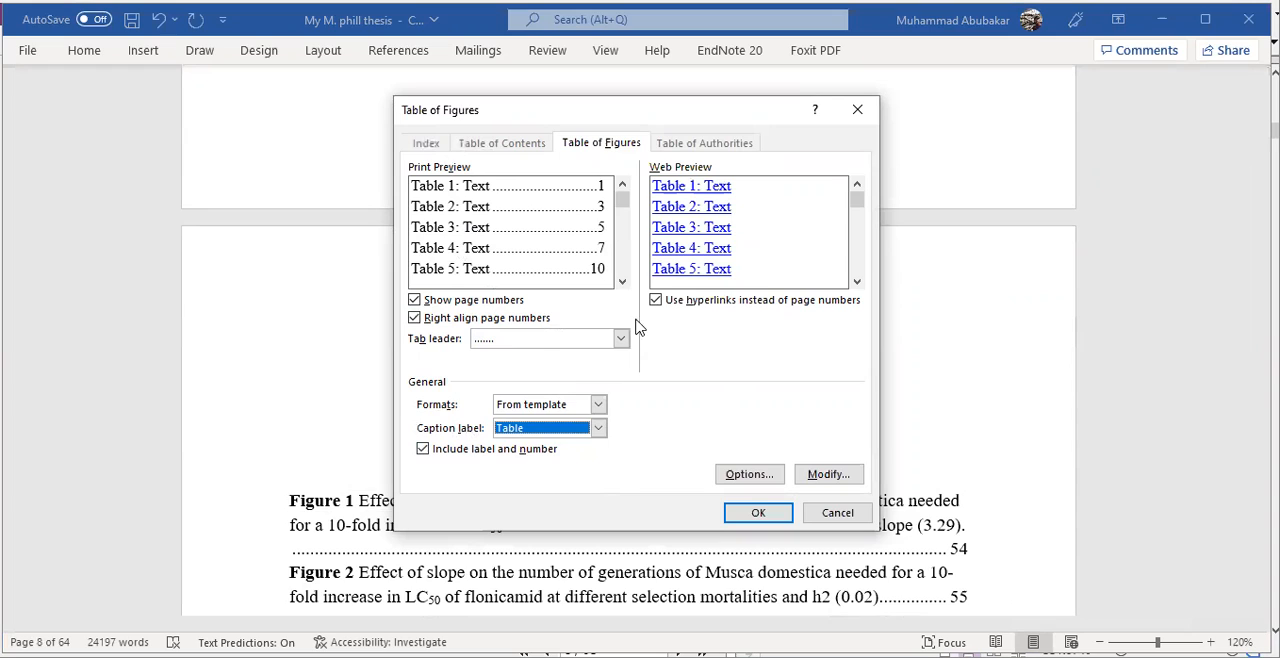
{"action": "left_click", "coordinate": [620, 338]}
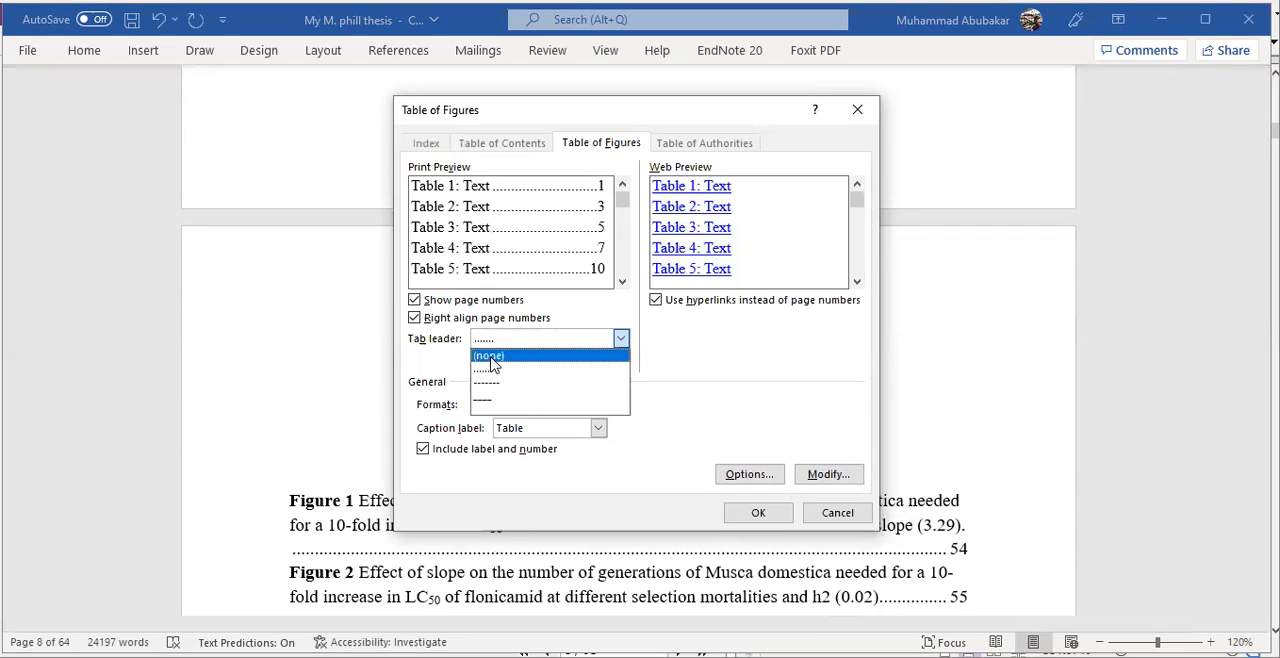
{"action": "left_click", "coordinate": [716, 380]}
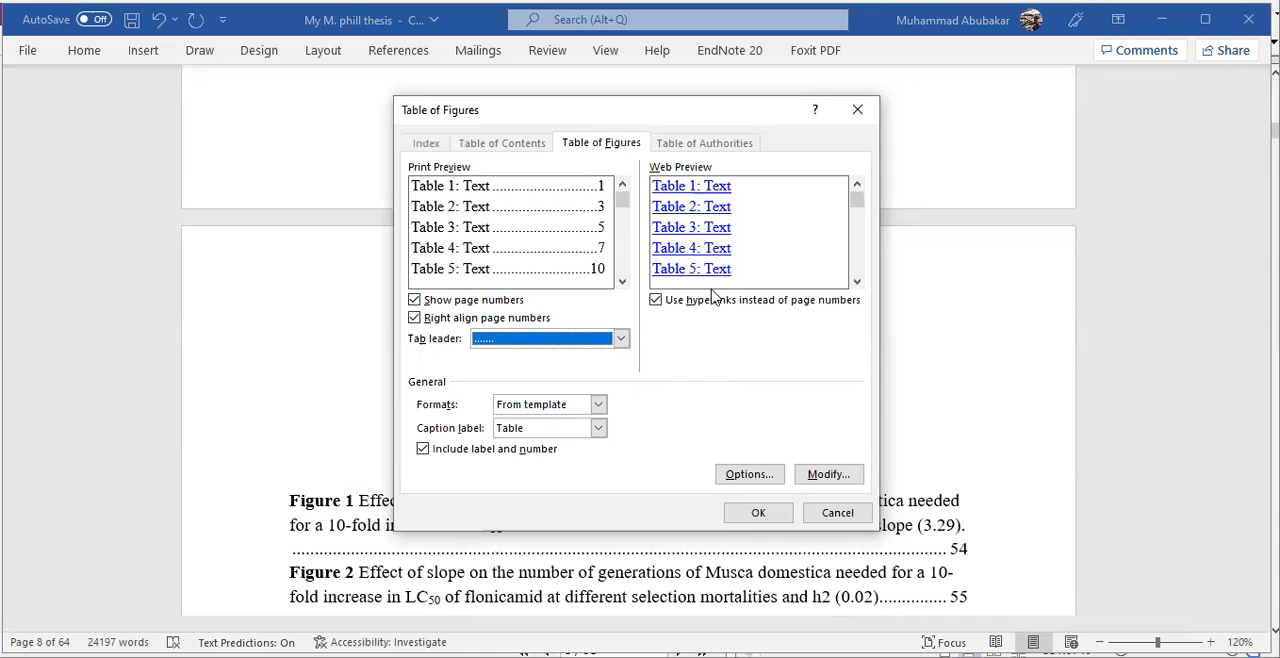
{"action": "left_click", "coordinate": [818, 475]}
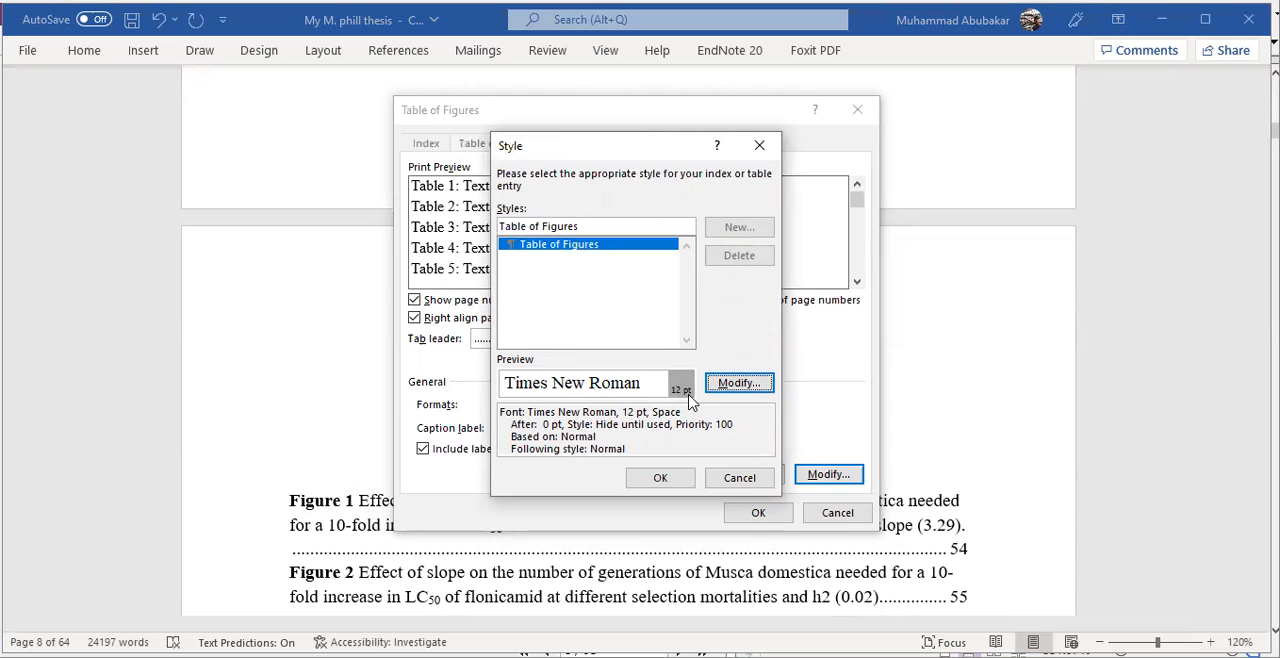
{"action": "left_click", "coordinate": [661, 478]}
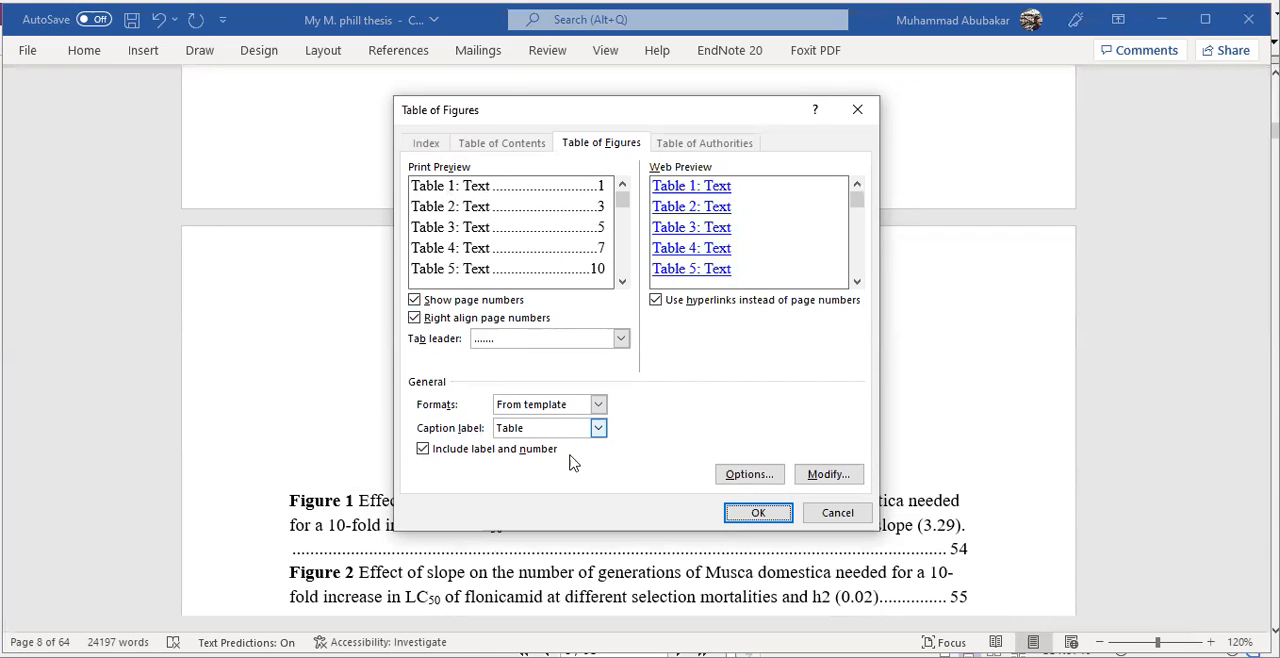
{"action": "left_click", "coordinate": [740, 513]}
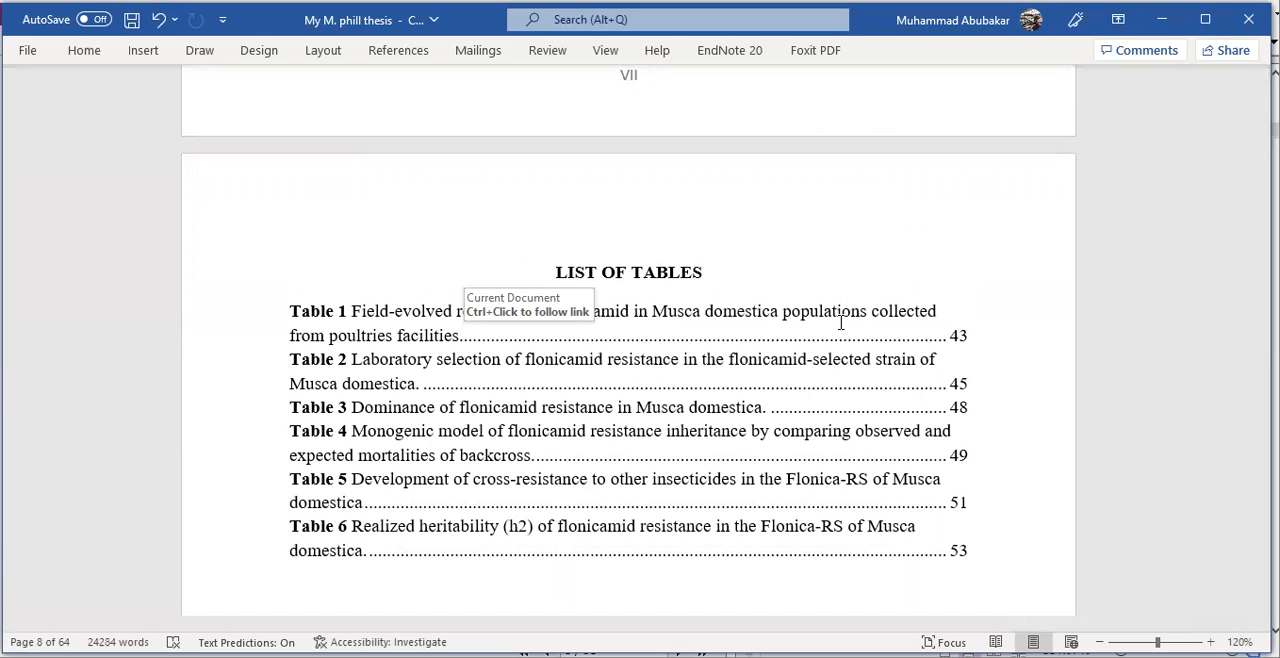
- Examine the entries, dotted leaders and page numbers in the List of Tables and List of Figures
{"action": "scroll", "coordinate": [843, 320], "scroll_direction": "up", "scroll_amount": 1}
{"action": "scroll", "coordinate": [846, 331], "scroll_direction": "down", "scroll_amount": 3}
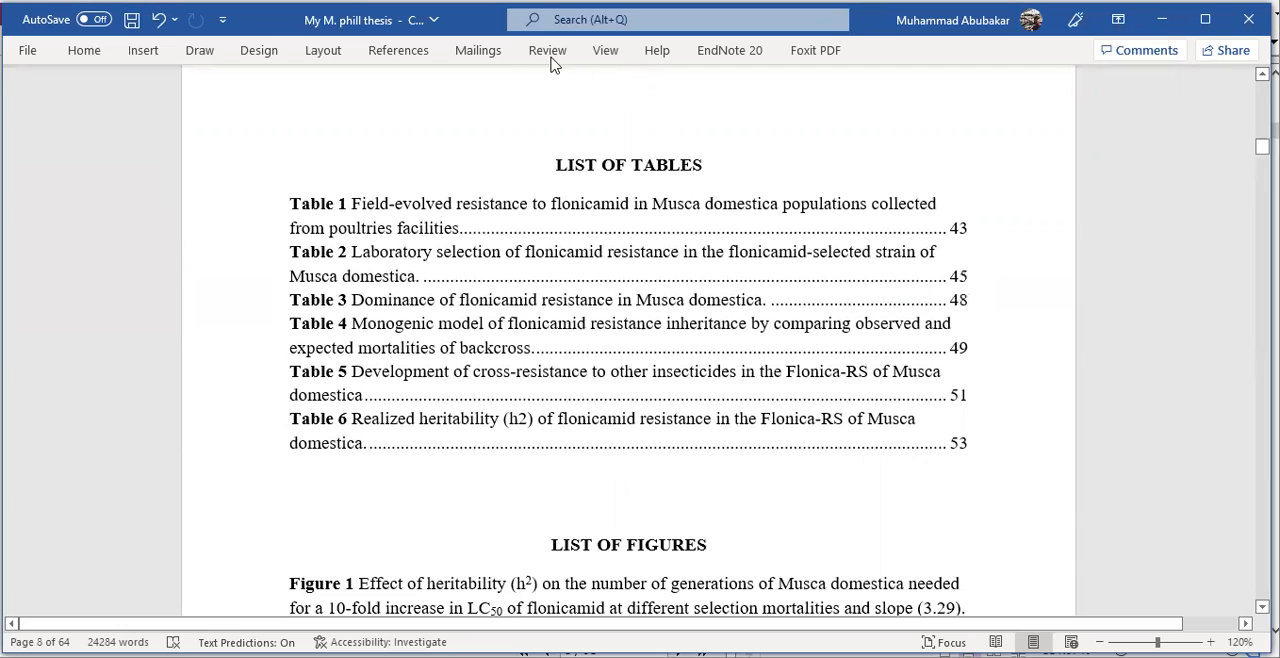
{"action": "mouse_move", "coordinate": [286, 203]}
{"action": "left_mouse_down"}
{"action": "mouse_move", "coordinate": [466, 228]}
{"action": "mouse_move", "coordinate": [970, 227]}
{"action": "left_mouse_up"}
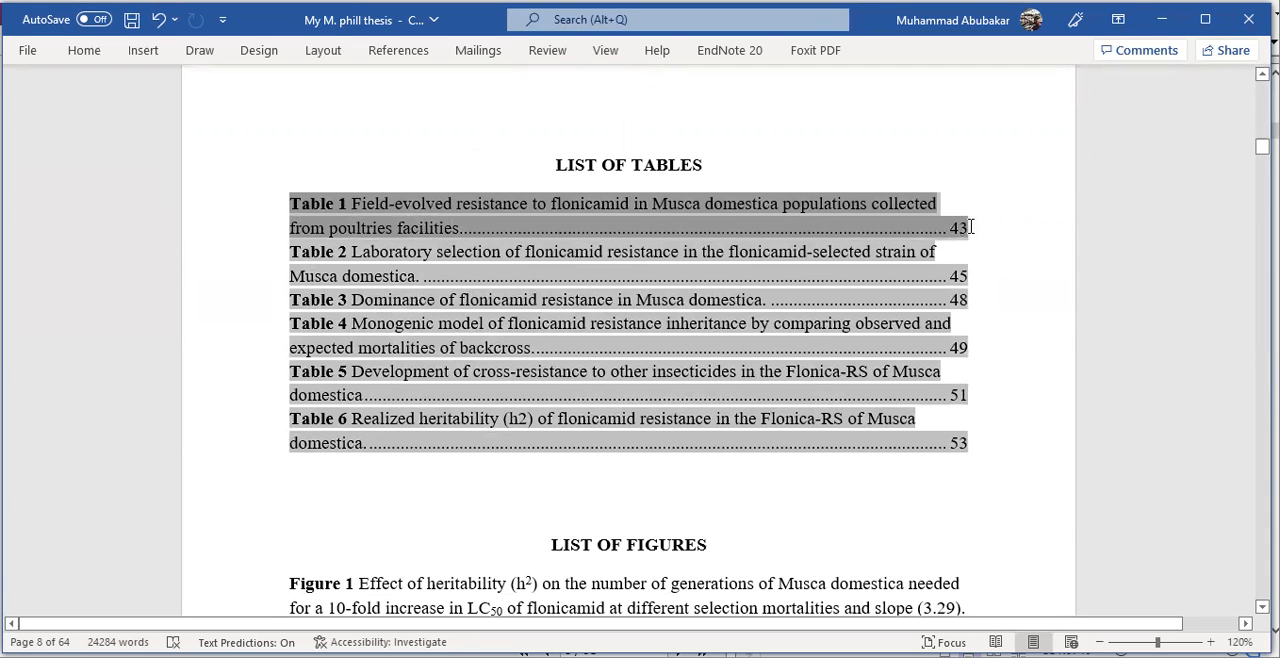
{"action": "left_click", "coordinate": [991, 243]}
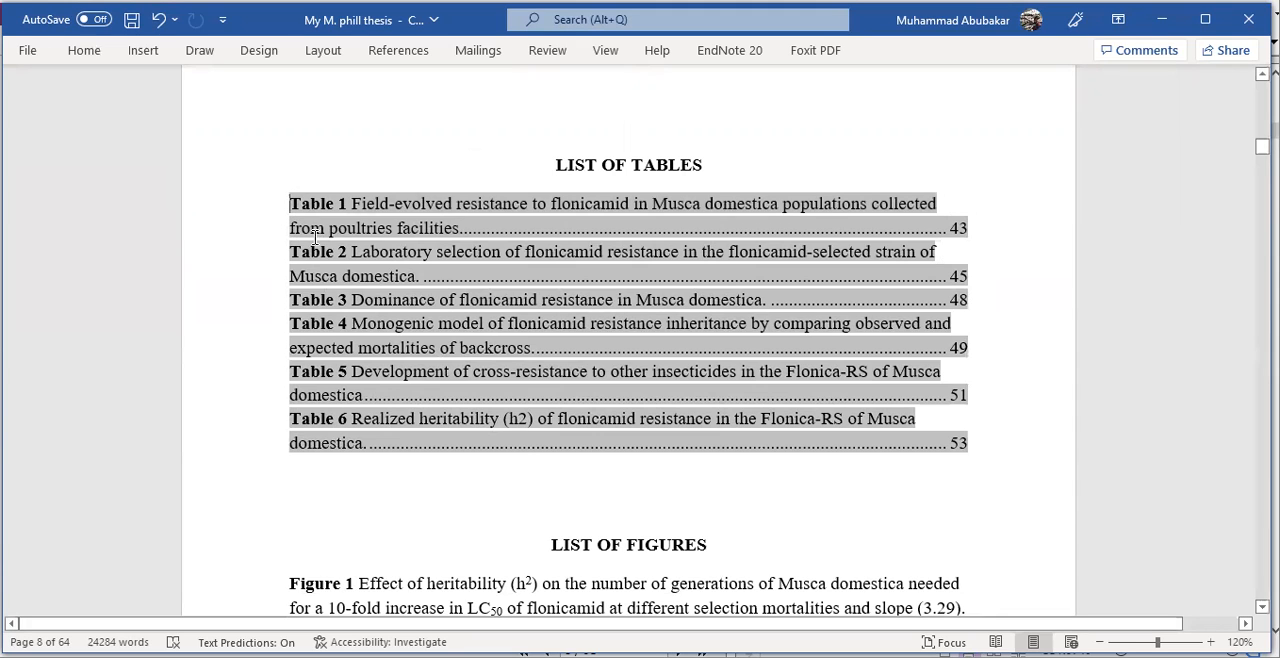
{"action": "left_click", "coordinate": [383, 146]}
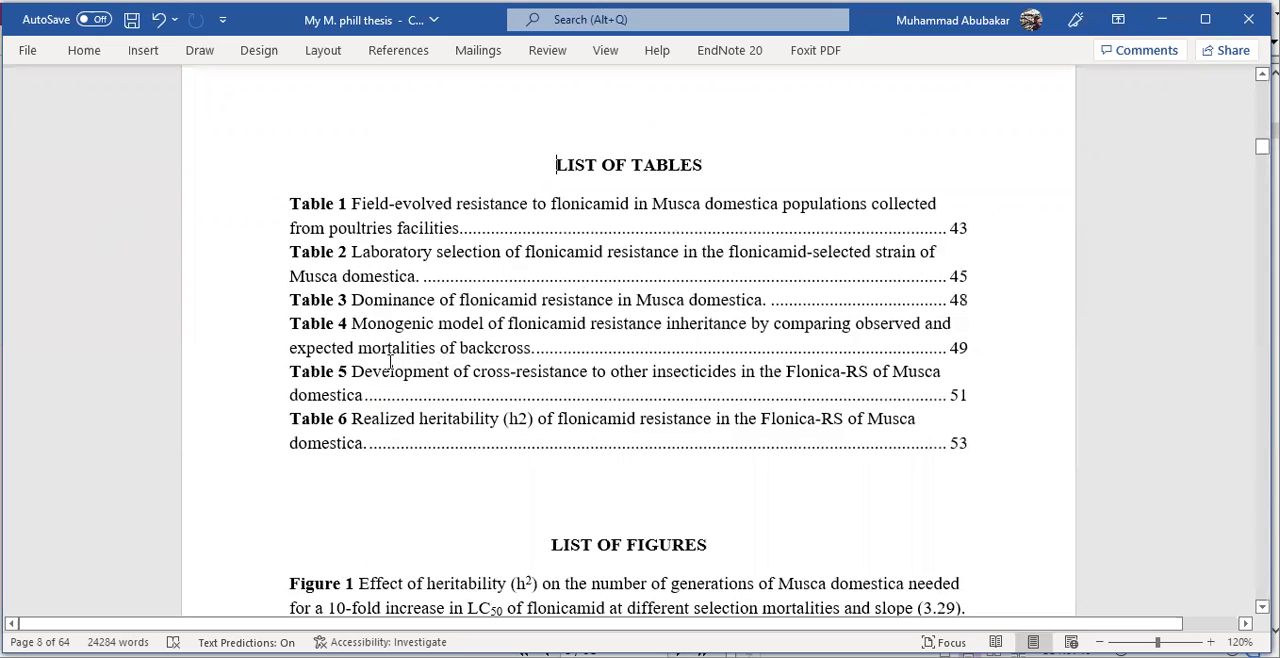
{"action": "scroll", "coordinate": [458, 358], "scroll_direction": "down", "scroll_amount": 1}
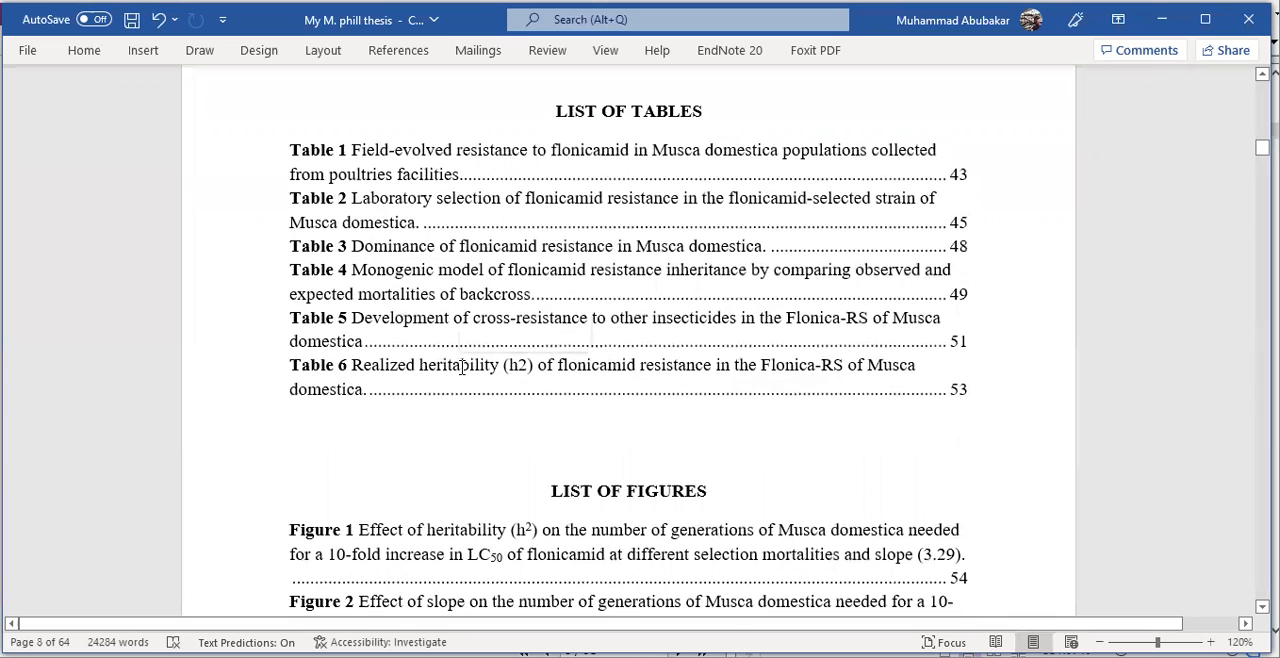
{"action": "scroll", "coordinate": [460, 358], "scroll_direction": "down", "scroll_amount": 1}
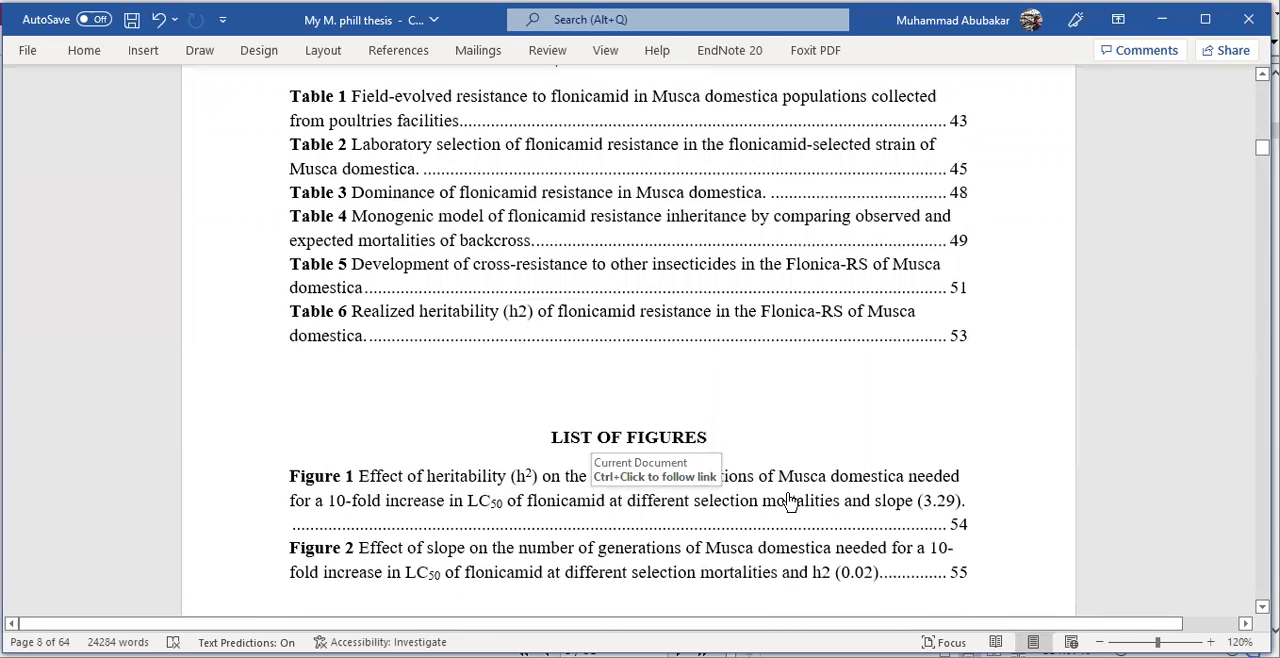
{"action": "scroll", "coordinate": [400, 130], "scroll_direction": "up", "scroll_amount": 1}
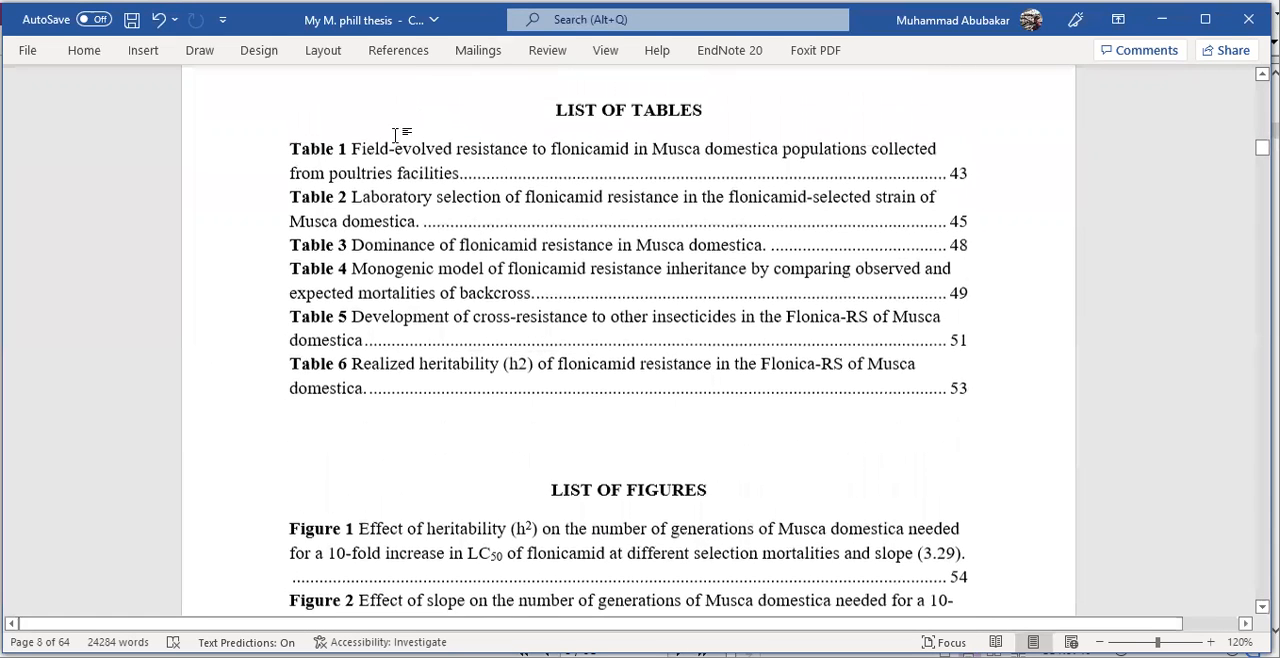
- Follow the Table 1 list entry and add a manual caption above the existing one, reading "Table 1." plus the copied caption text
{"action": "left_click", "coordinate": [419, 160], "text": "ctrl"}
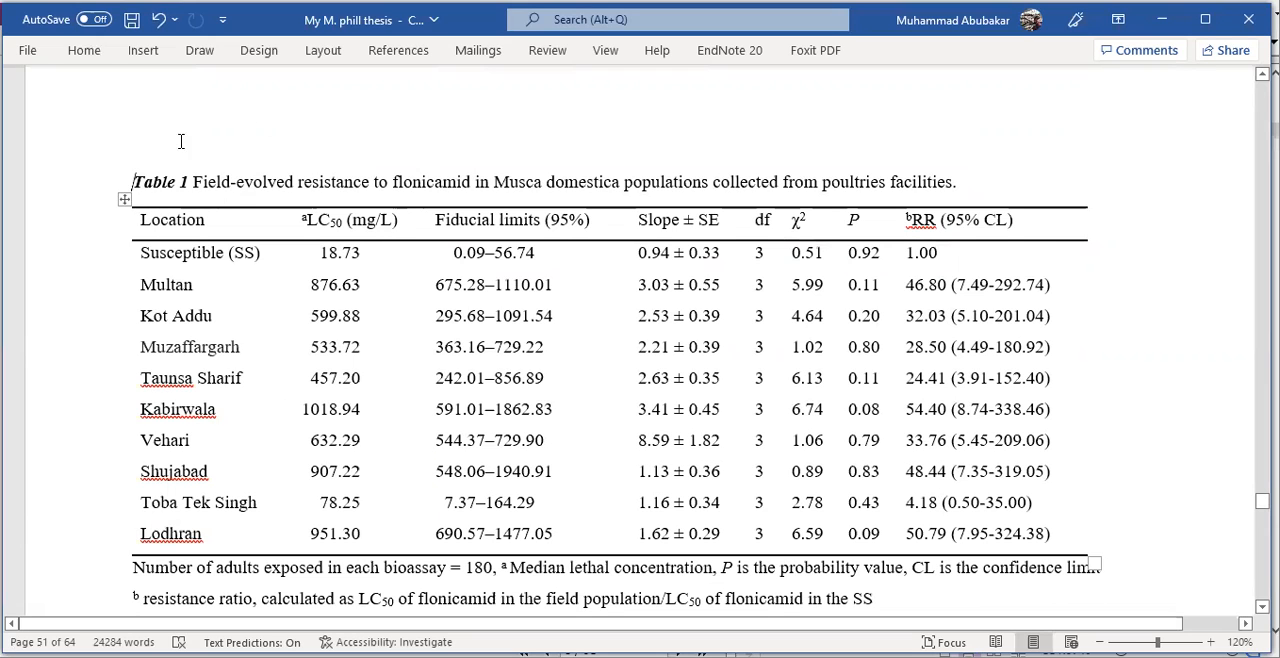
{"action": "scroll", "coordinate": [154, 143], "scroll_direction": "up", "scroll_amount": 1}
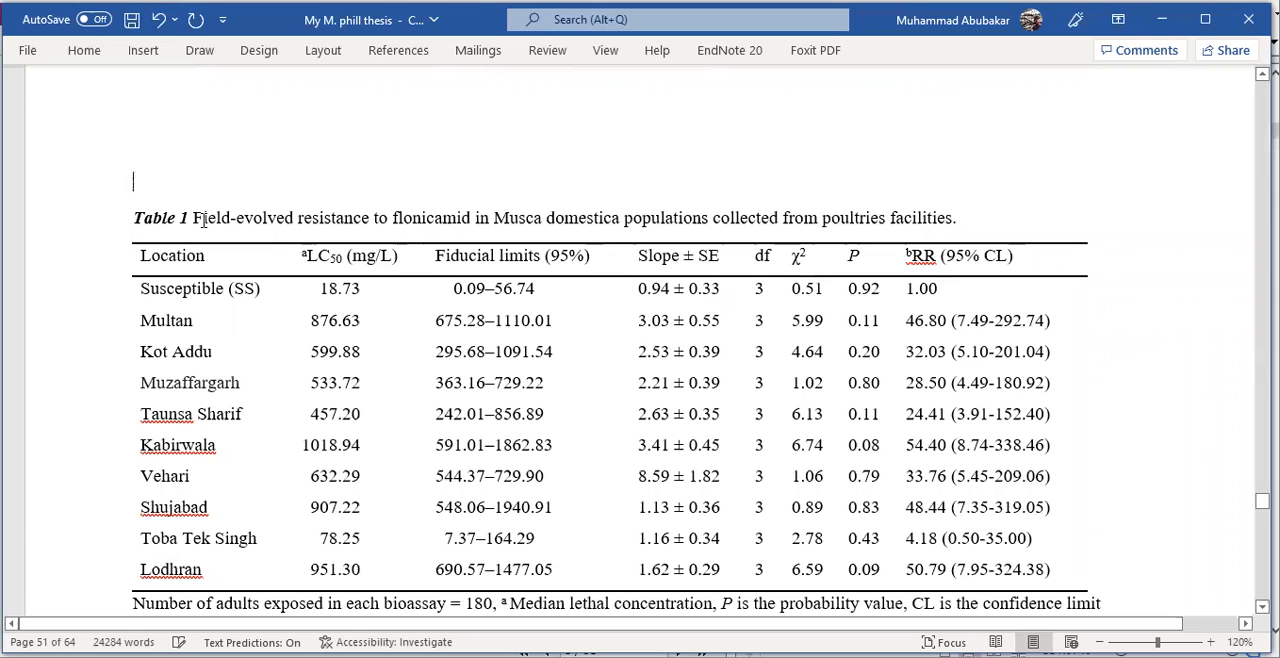
{"action": "type", "text": "Table 1."}
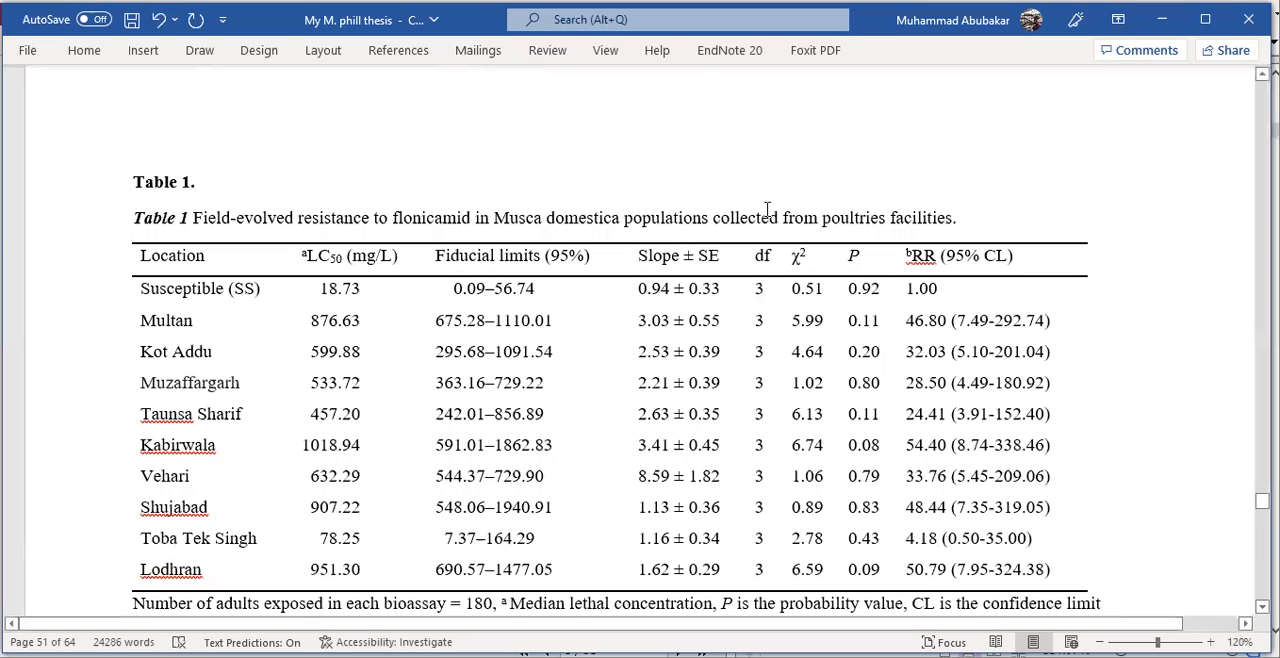
{"action": "left_click_drag", "start_coordinate": [957, 219], "coordinate": [669, 190]}
{"action": "left_click_drag", "start_coordinate": [297, 201], "coordinate": [193, 220]}
{"action": "key", "text": "ctrl+c"}
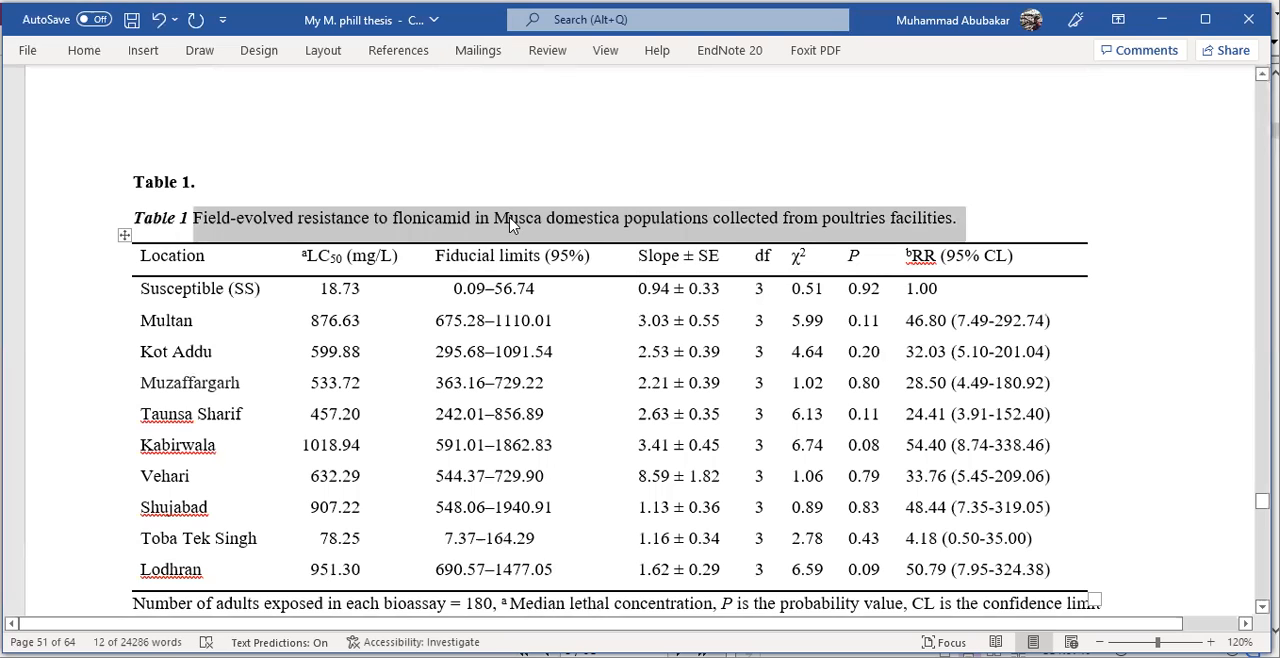
{"action": "left_click", "coordinate": [270, 182]}
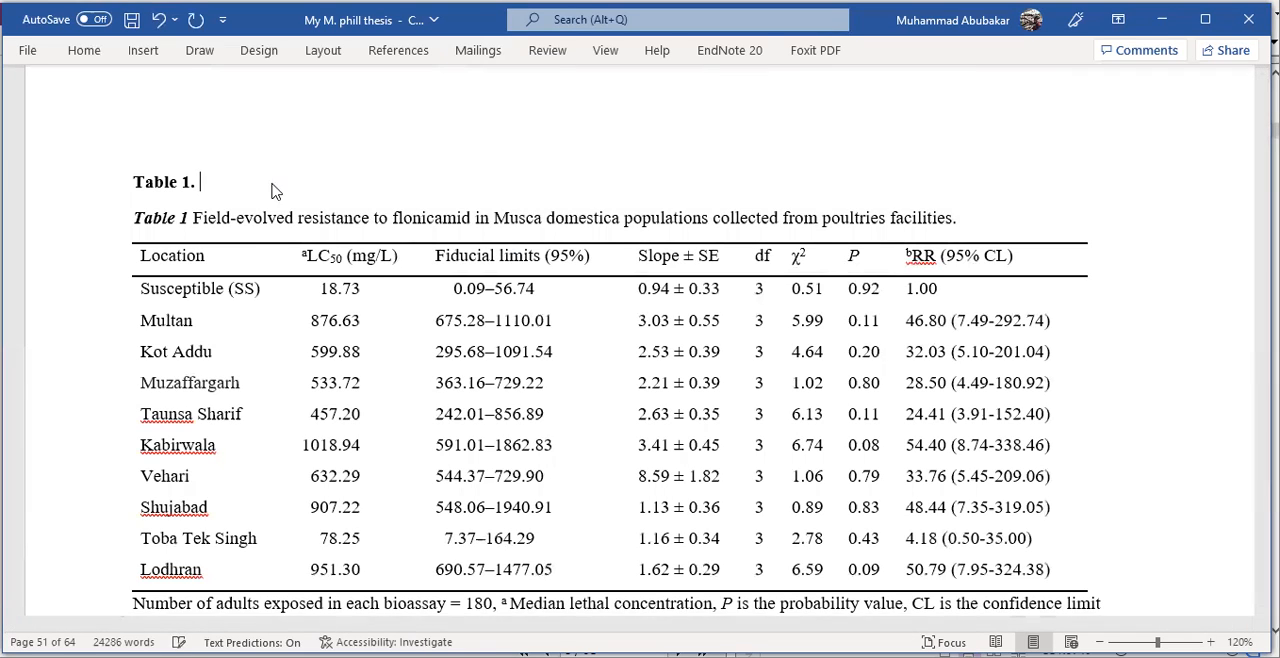
{"action": "key", "text": "ctrl+v"}
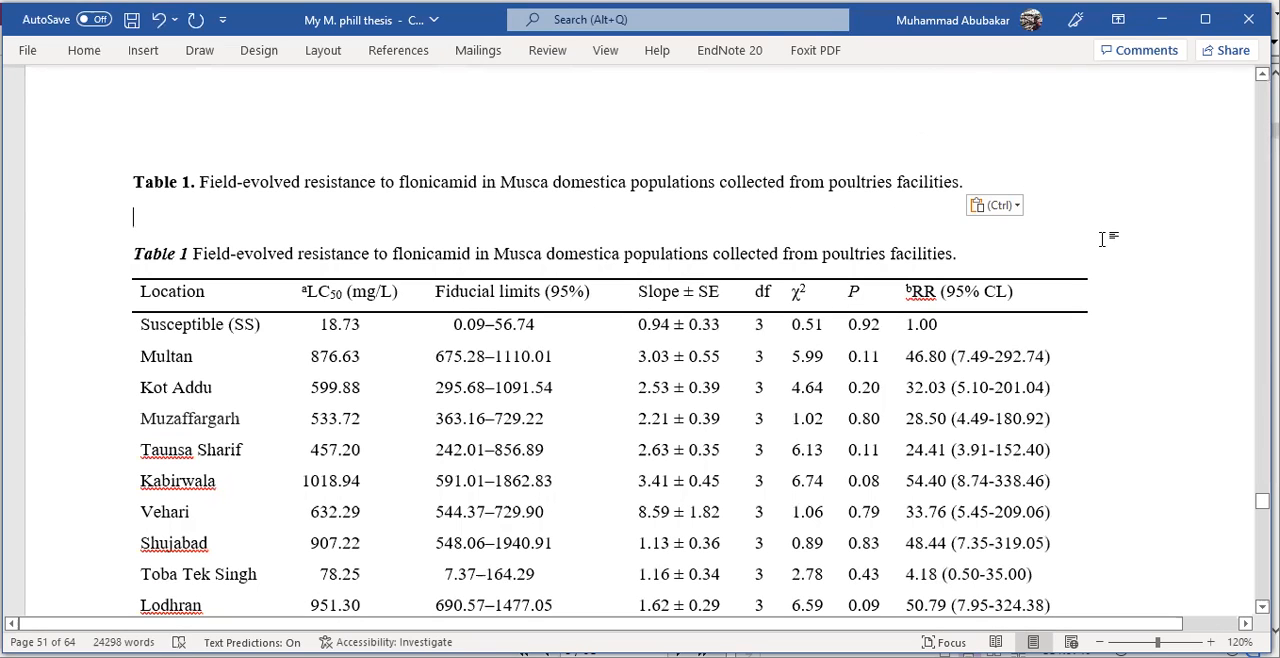
{"action": "left_click_drag", "start_coordinate": [133, 183], "coordinate": [940, 176]}
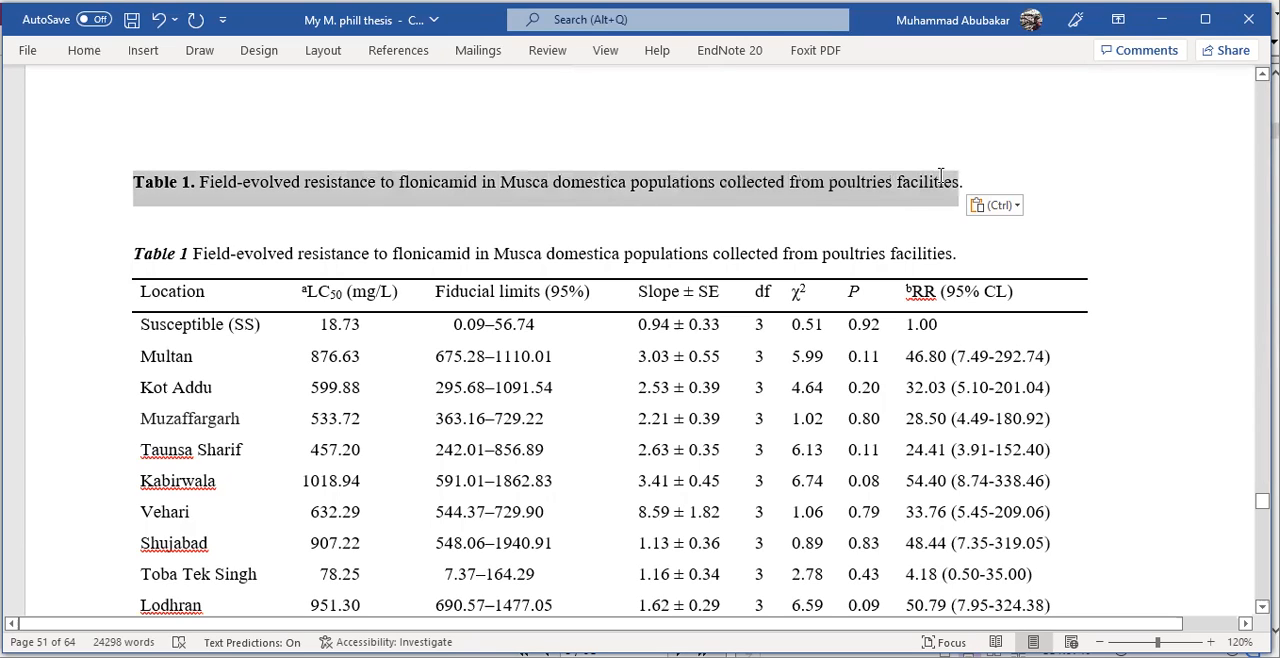
{"action": "left_click", "coordinate": [1094, 183]}
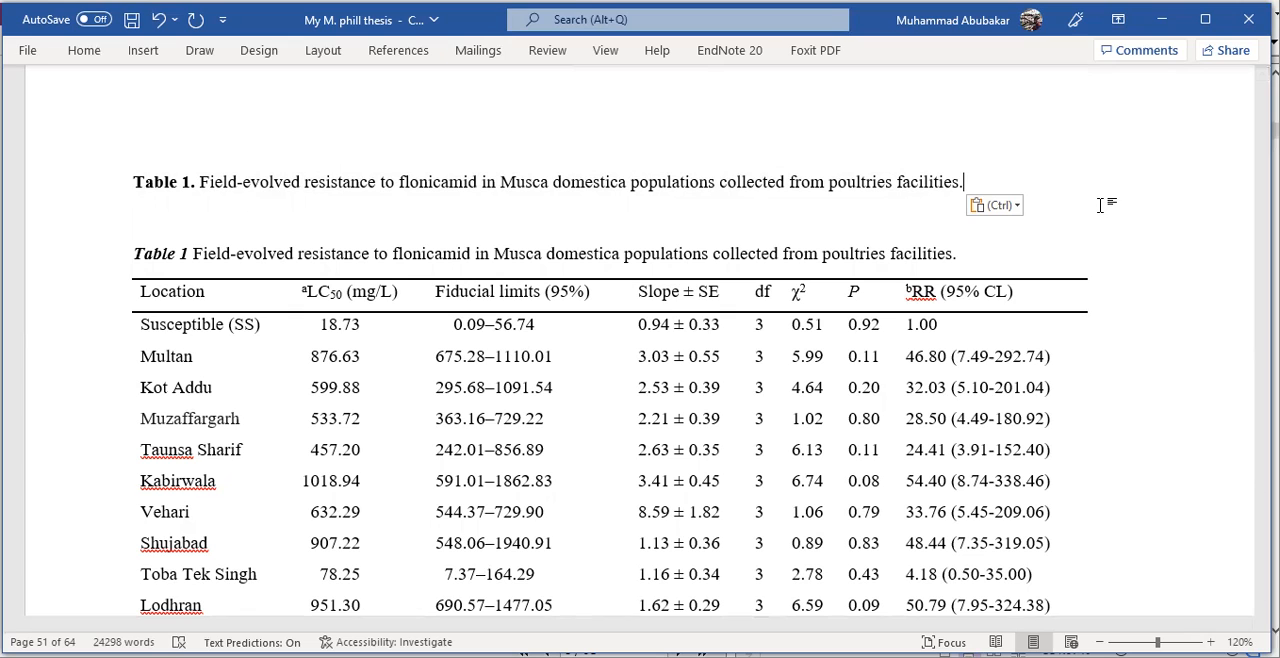
- Delete the original automatic Table 1 caption directly above the table, keeping the manually written one
{"action": "scroll", "coordinate": [1045, 196], "scroll_direction": "down", "scroll_amount": 1}
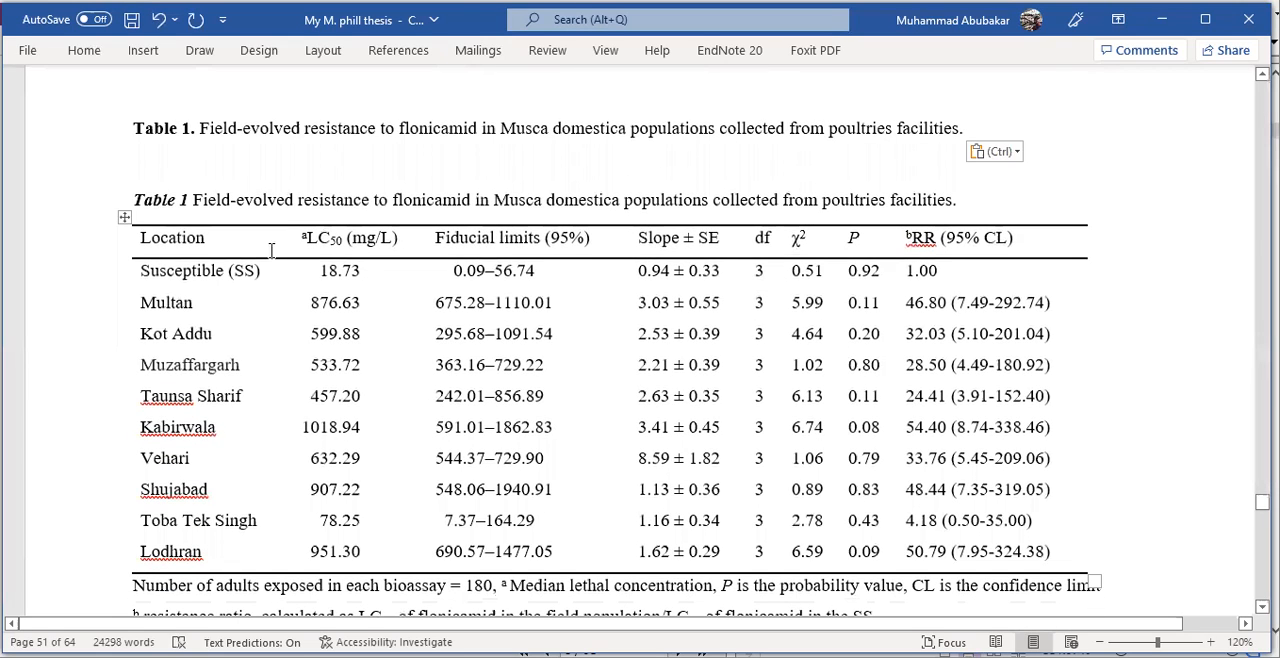
{"action": "mouse_move", "coordinate": [133, 199]}
{"action": "left_mouse_down"}
{"action": "mouse_move", "coordinate": [967, 224]}
{"action": "mouse_move", "coordinate": [168, 182]}
{"action": "mouse_move", "coordinate": [141, 199]}
{"action": "left_mouse_up"}
{"action": "key", "text": "ctrl+c"}
{"action": "left_click", "coordinate": [967, 218]}
{"action": "key", "text": "Delete"}
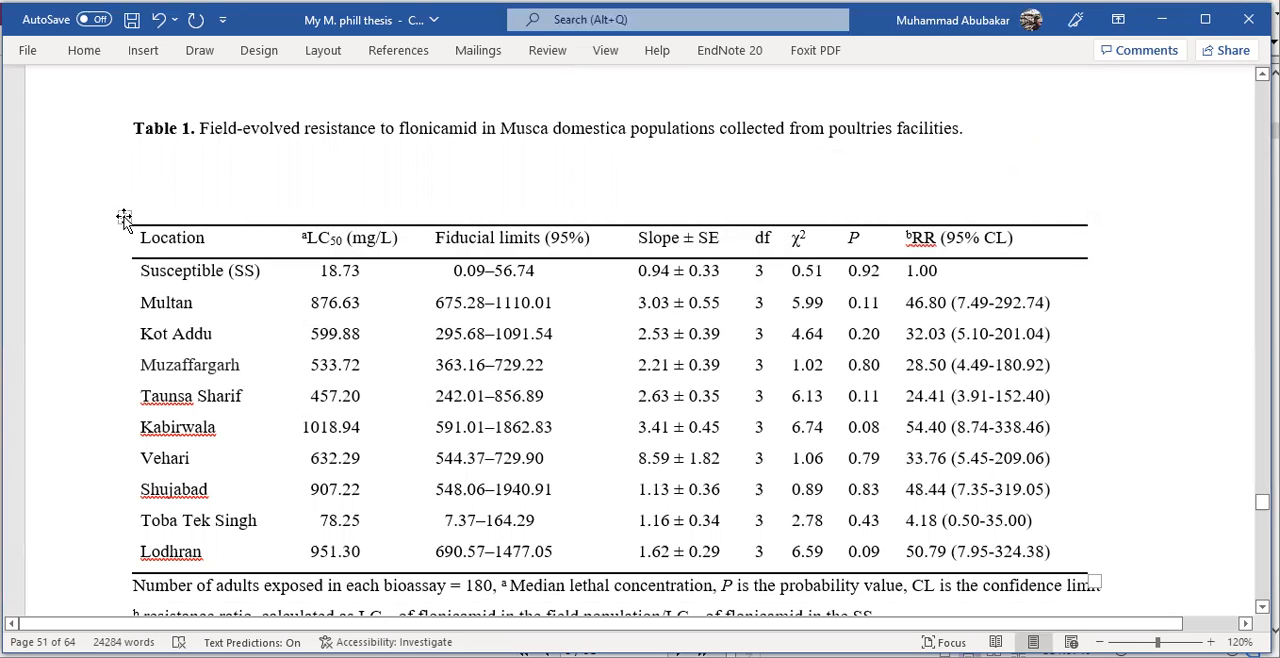
- Insert a caption for the whole flonicamid resistance table, using the Table label, Above selected item position and the copied "Field-evolved resistance to flonicamid..." text
{"action": "scroll", "coordinate": [300, 400], "scroll_direction": "down", "scroll_amount": 1}
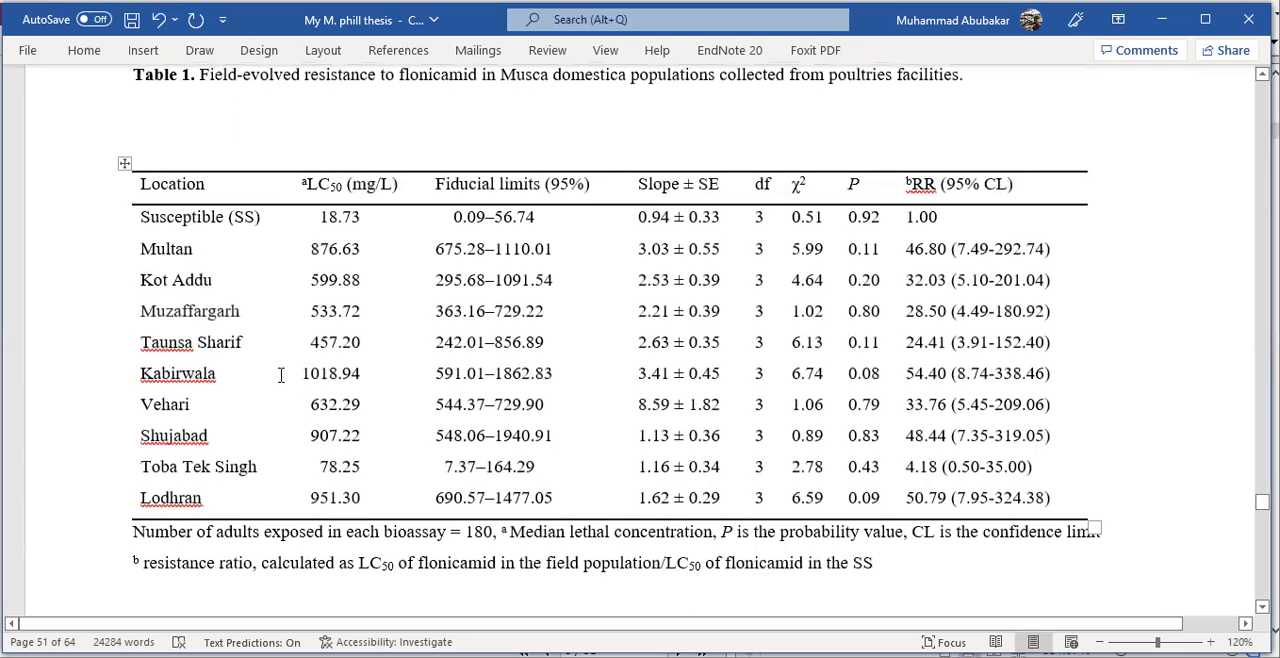
{"action": "left_click", "coordinate": [296, 362]}
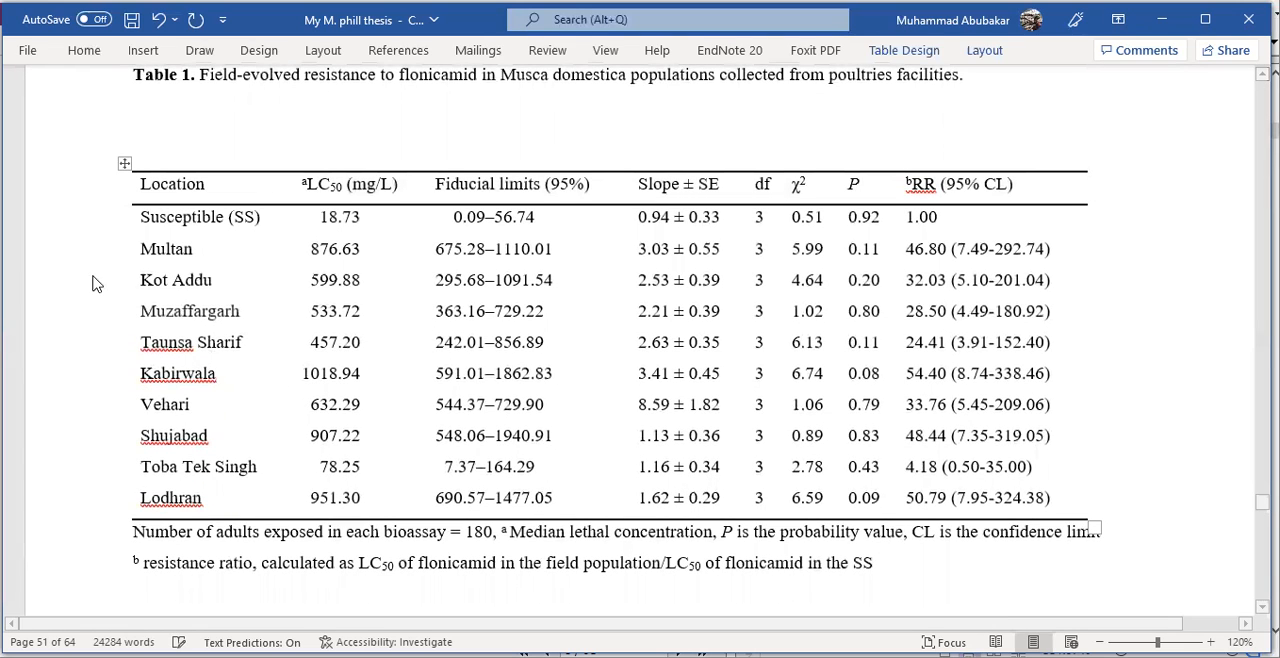
{"action": "left_click", "coordinate": [121, 162]}
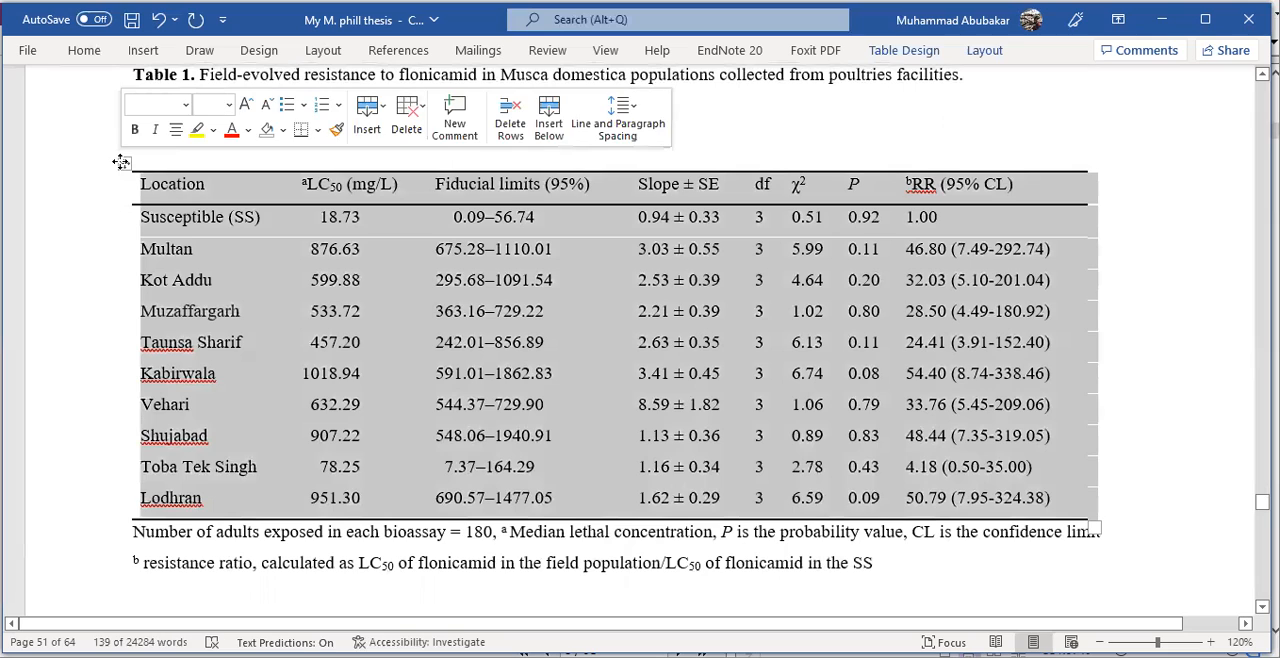
{"action": "right_click", "coordinate": [121, 162]}
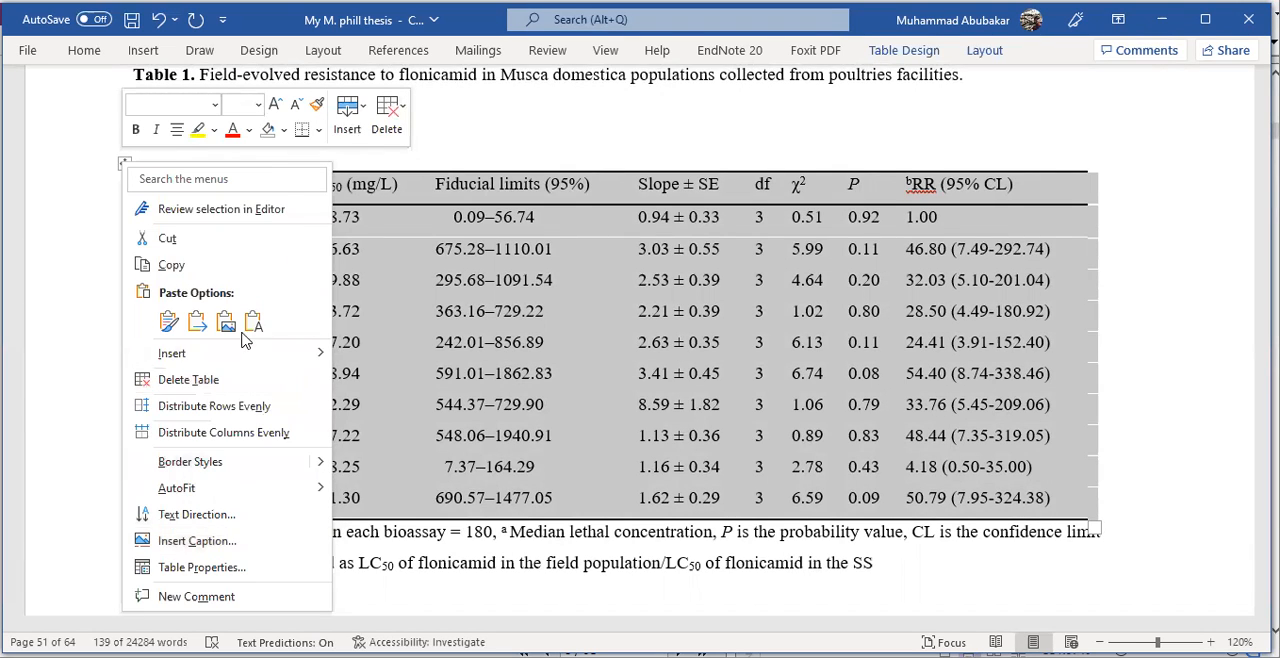
{"action": "left_click", "coordinate": [224, 545]}
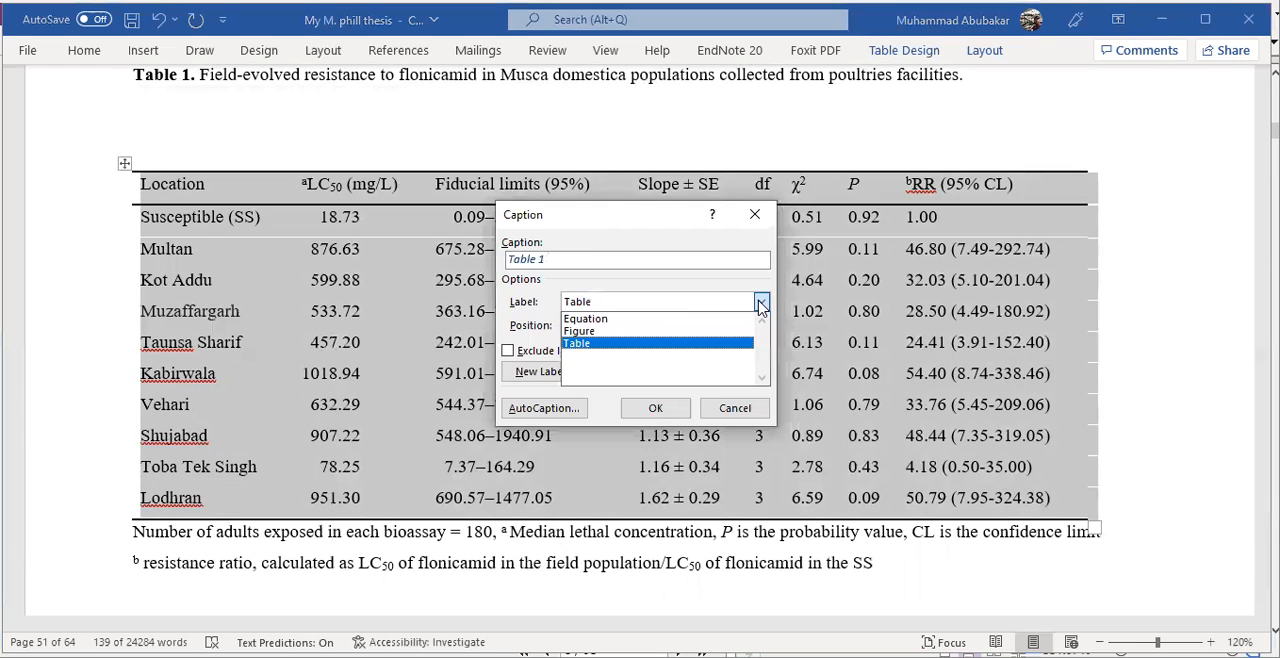
{"action": "left_click", "coordinate": [761, 301]}
{"action": "left_click", "coordinate": [619, 347]}
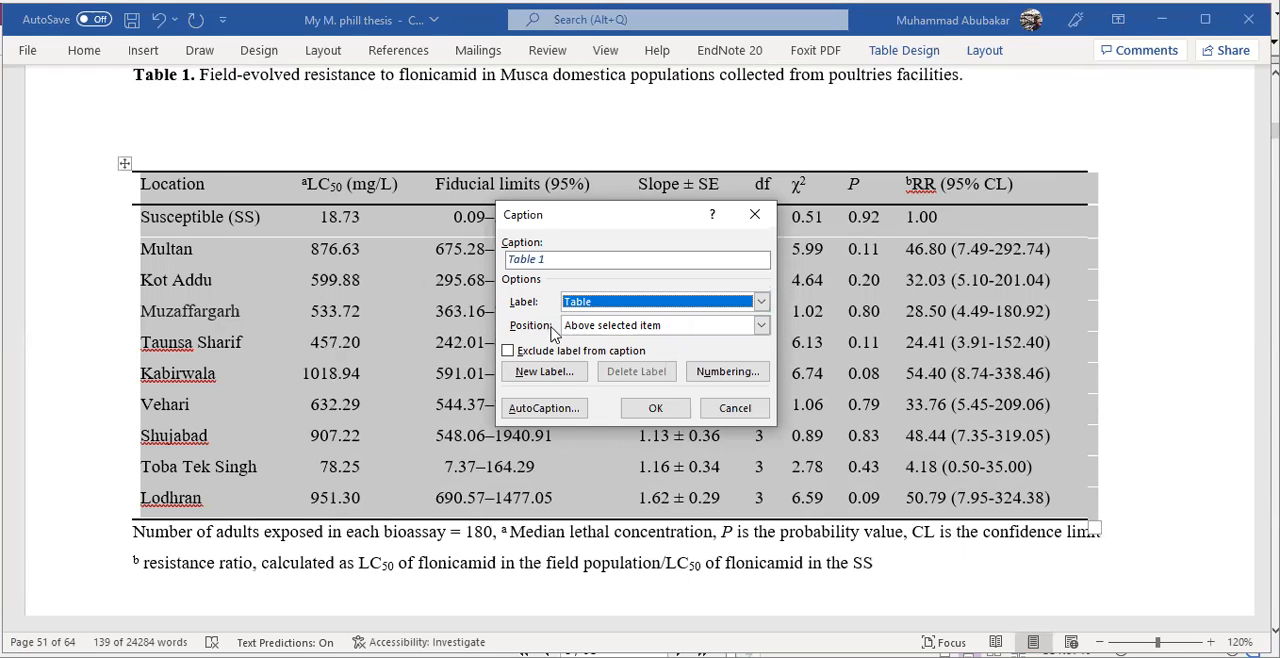
{"action": "left_click", "coordinate": [761, 325]}
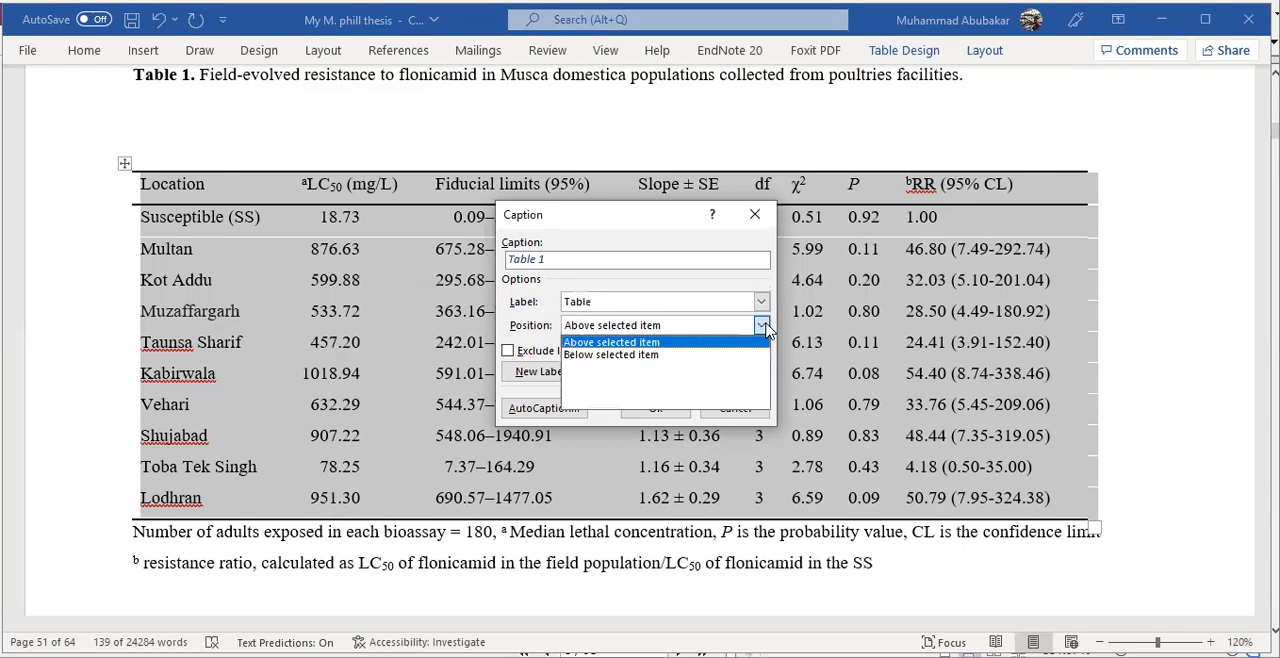
{"action": "left_click", "coordinate": [646, 344]}
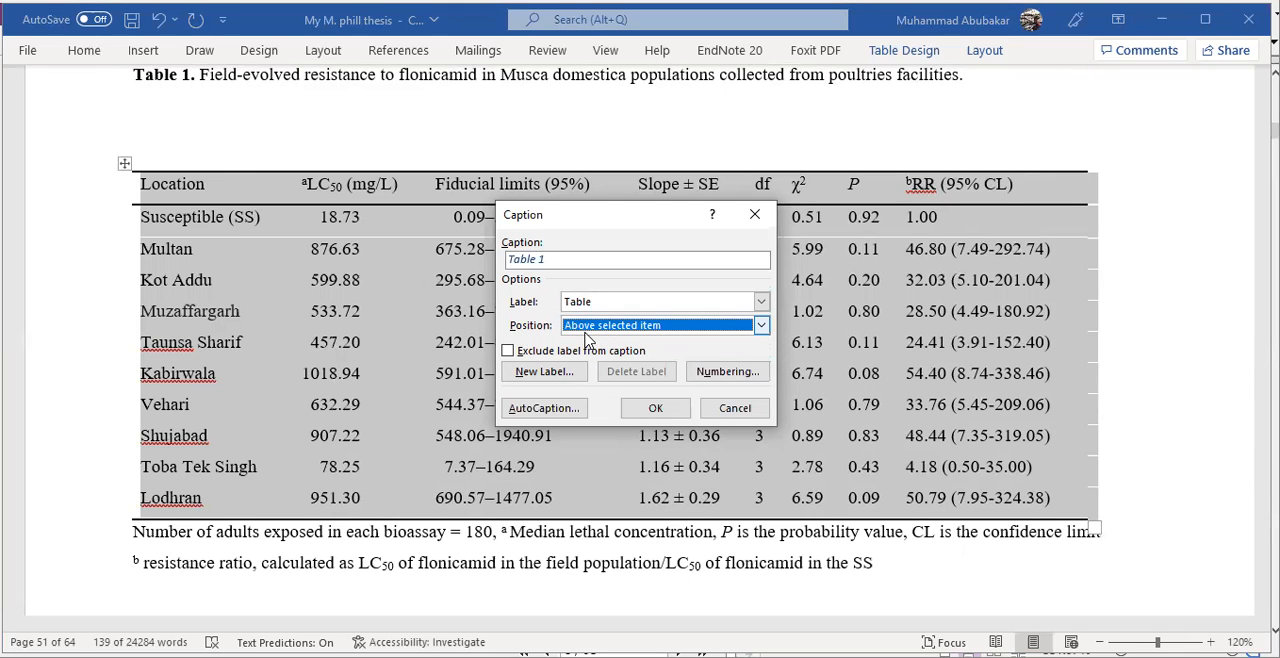
{"action": "left_click", "coordinate": [576, 260]}
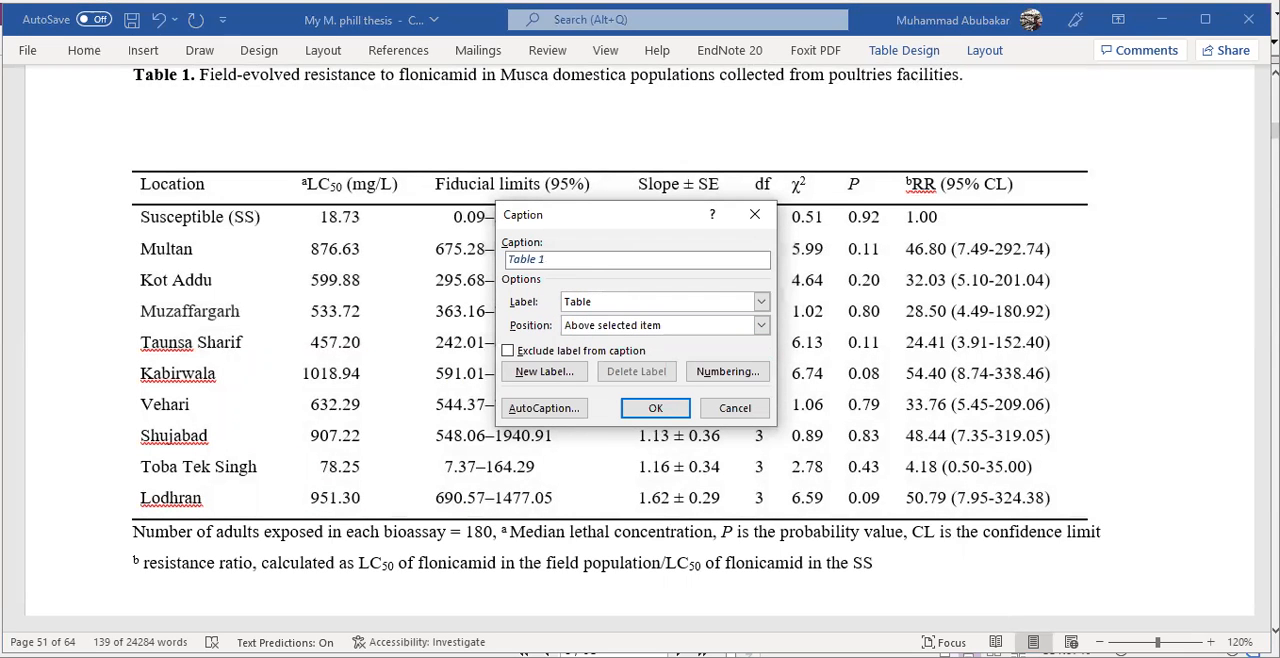
{"action": "key", "text": "ctrl+v"}
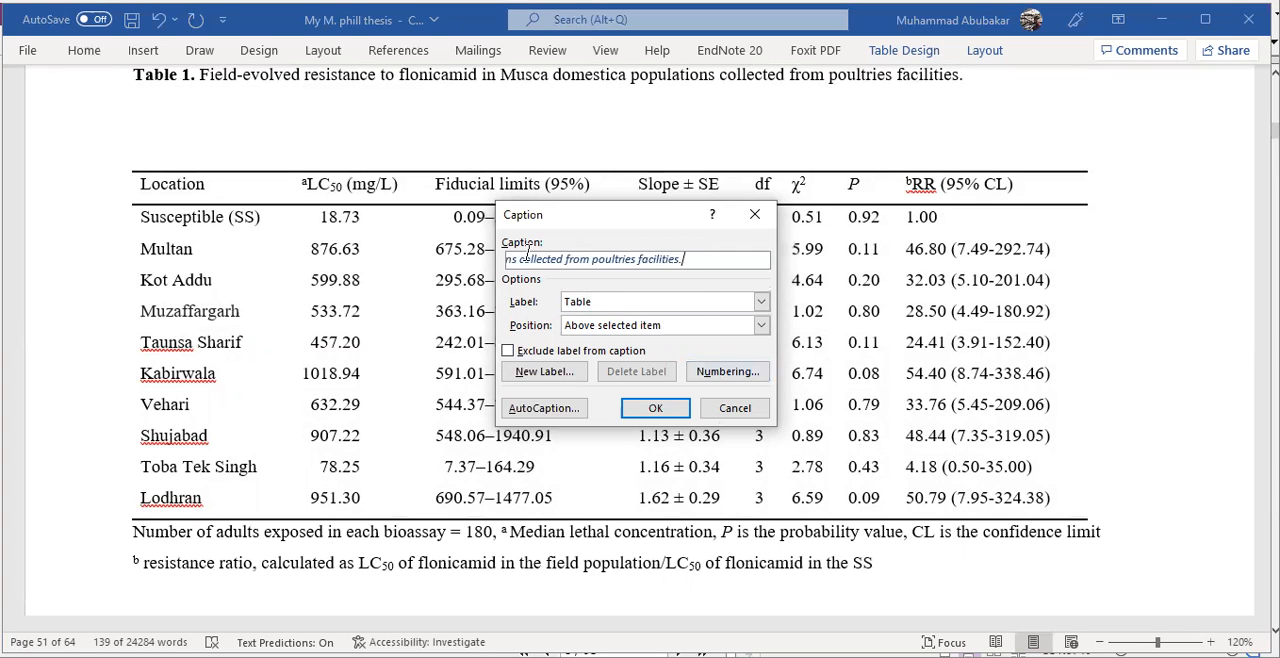
{"action": "left_click", "coordinate": [659, 408]}
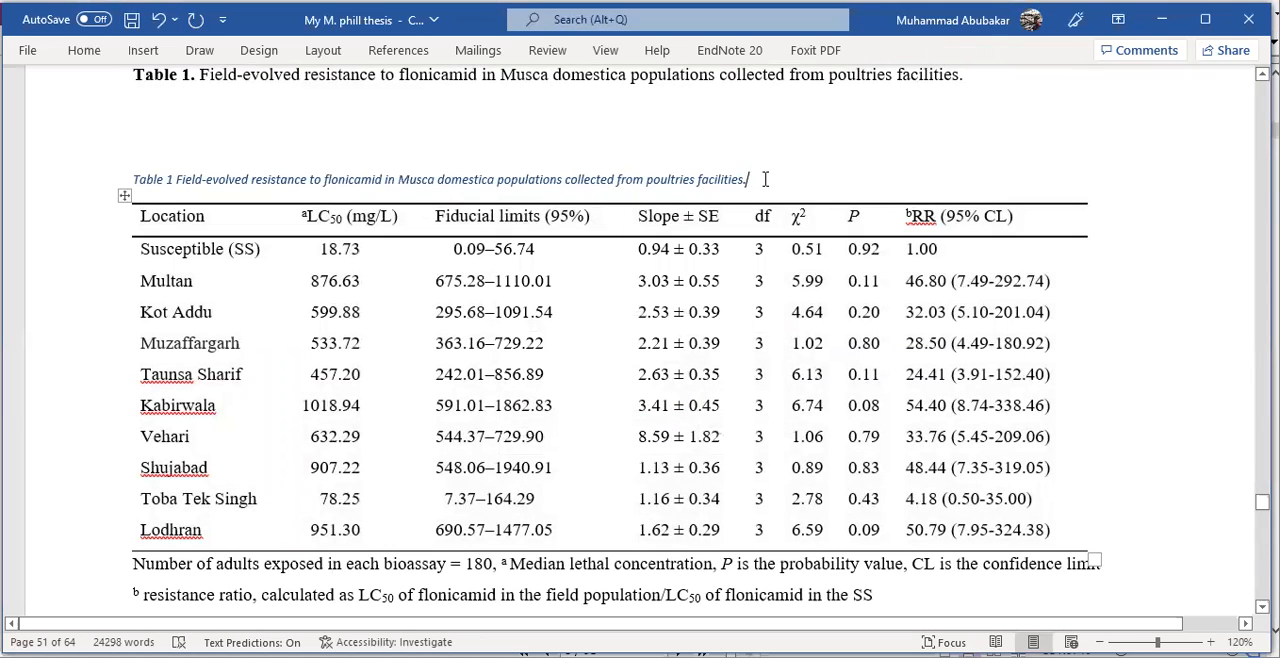
- Format the new automatic Table 1 caption in Times New Roman, size 12, with the Automatic font colour
{"action": "left_click_drag", "start_coordinate": [746, 179], "coordinate": [143, 187]}
{"action": "left_click", "coordinate": [194, 122]}
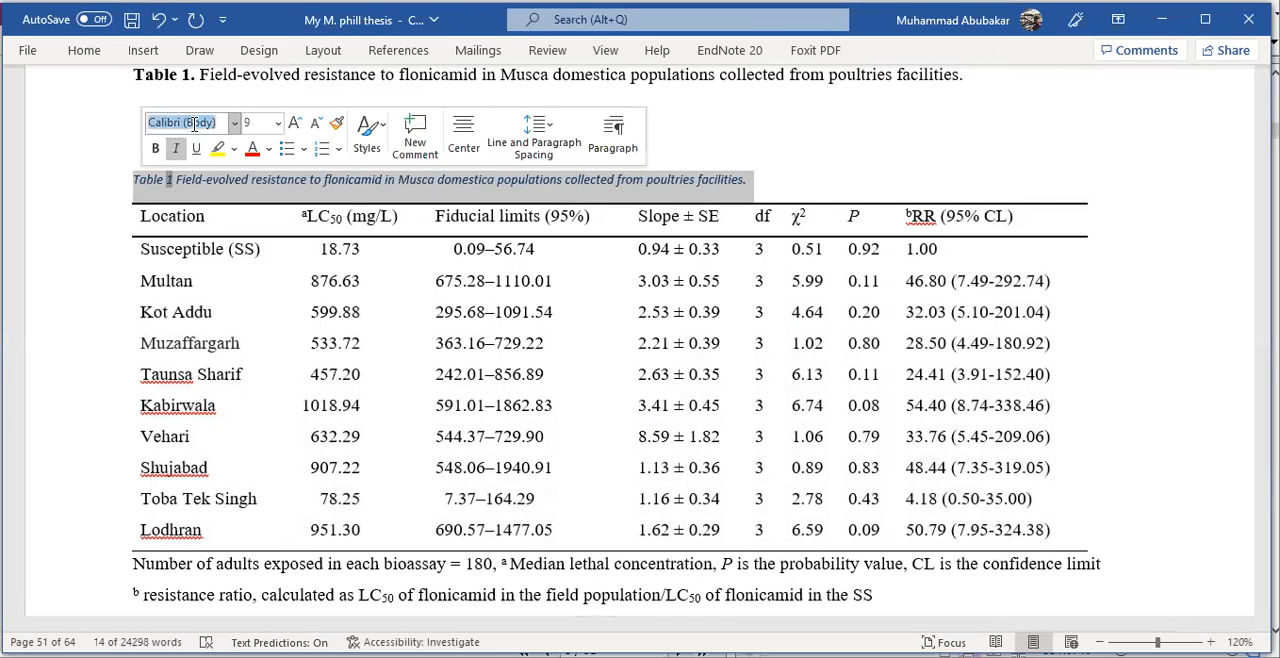
{"action": "type", "text": "Times New Rom"}
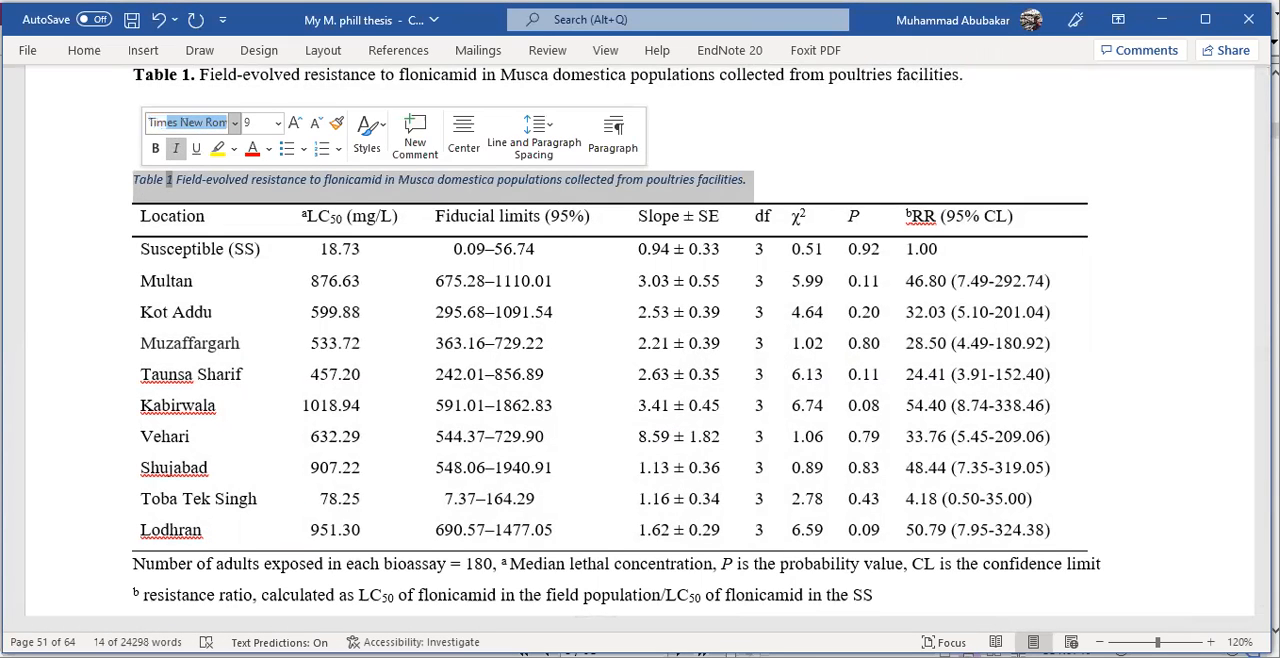
{"action": "left_click", "coordinate": [256, 120]}
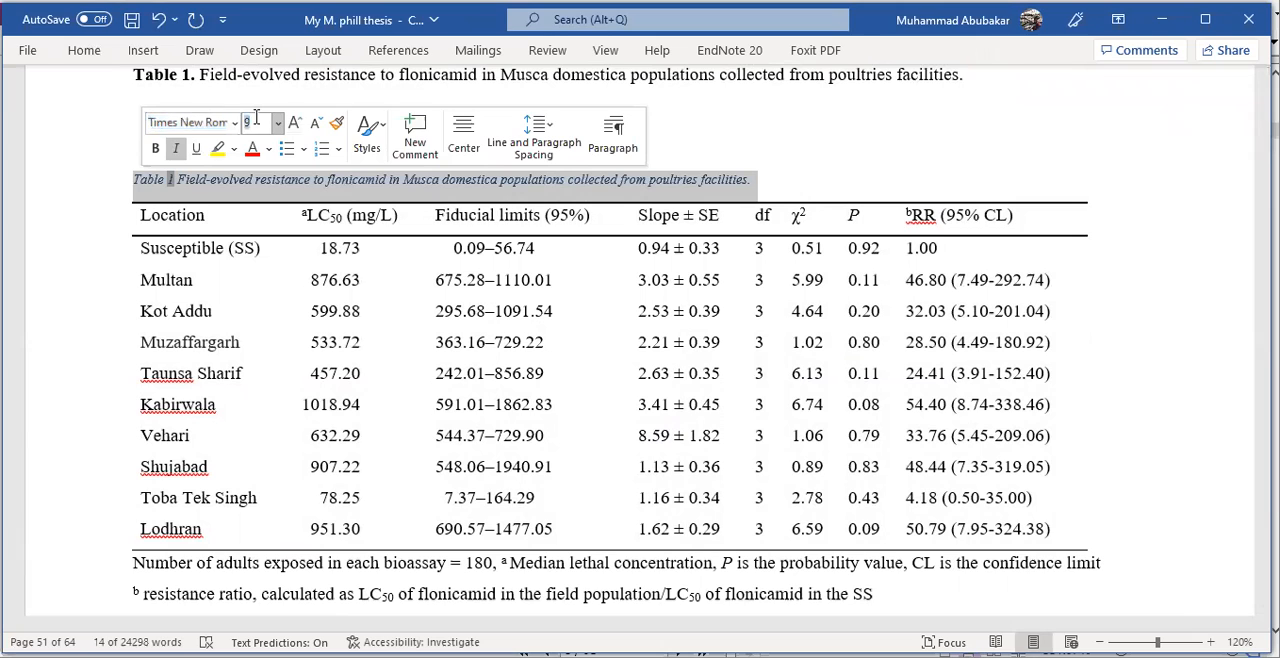
{"action": "type", "text": "12"}
{"action": "key", "text": "Return"}
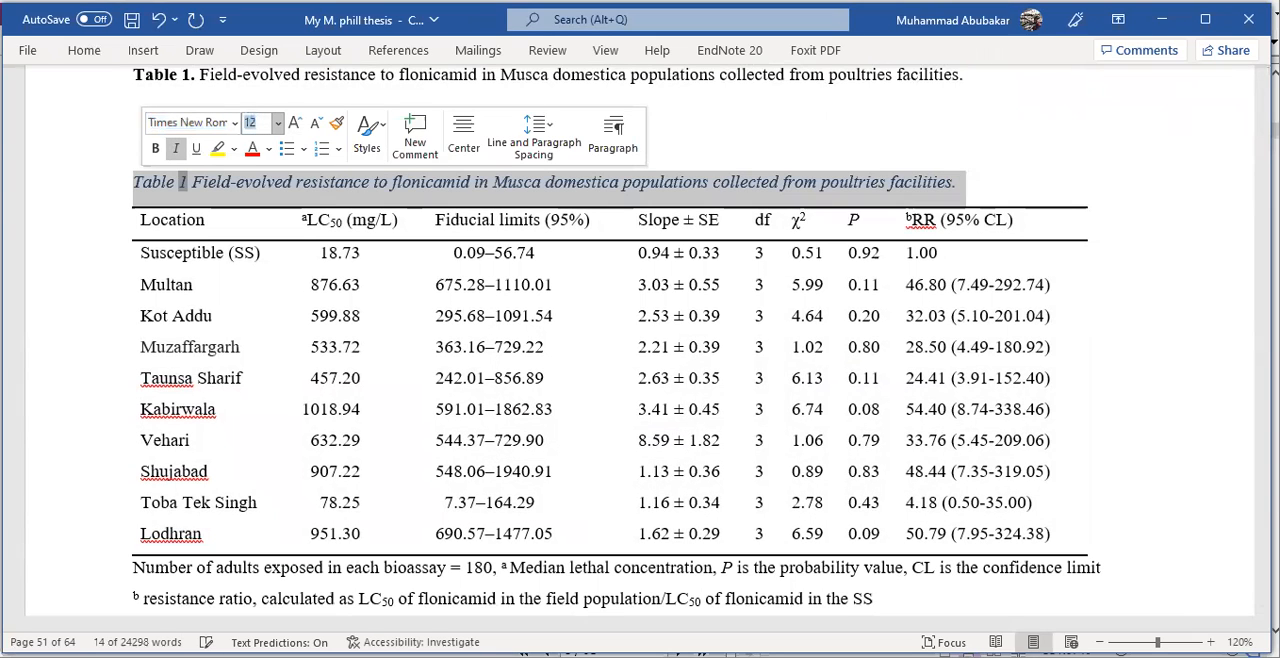
{"action": "left_click", "coordinate": [268, 150]}
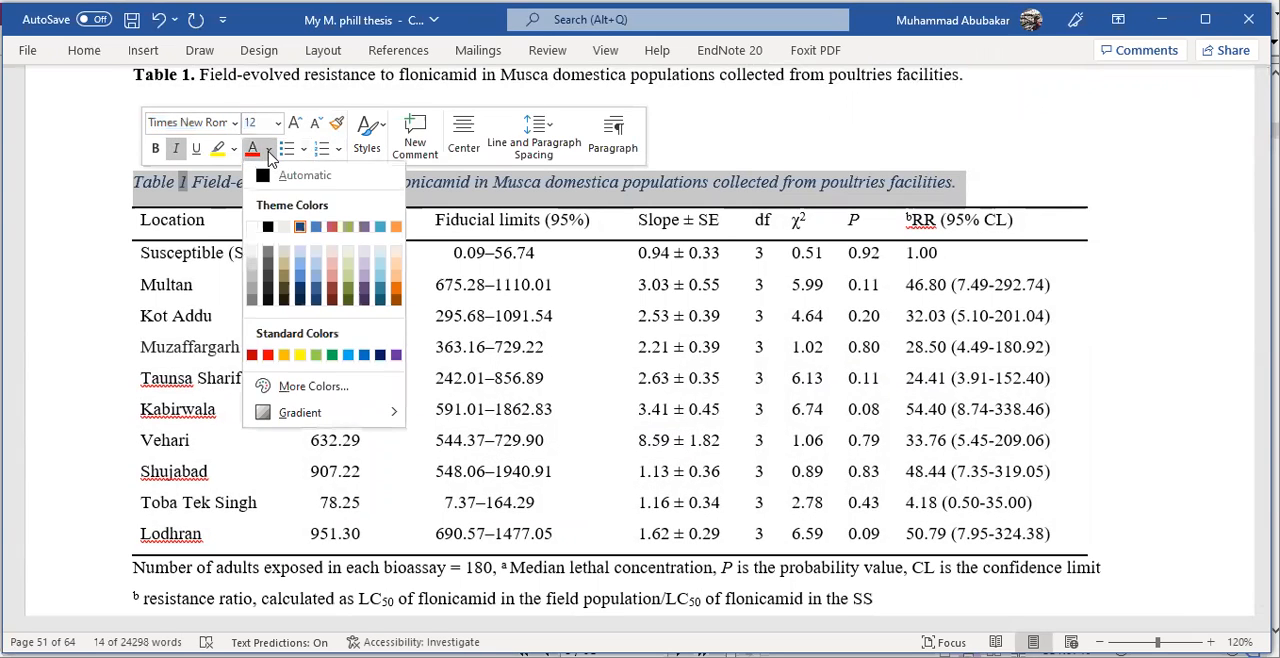
{"action": "left_click", "coordinate": [258, 177]}
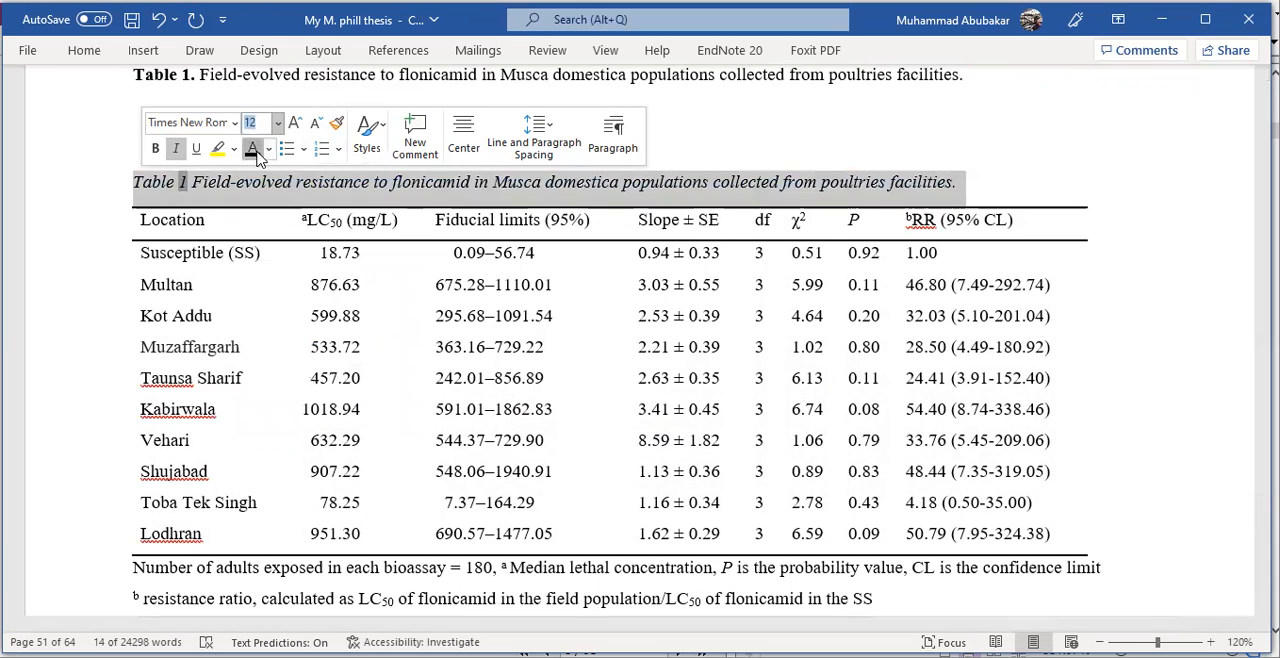
- Remove the italics from the entire automatic Table 1 caption
{"action": "left_click", "coordinate": [203, 180]}
{"action": "left_click_drag", "start_coordinate": [182, 182], "coordinate": [490, 182]}
{"action": "left_click_drag", "start_coordinate": [950, 184], "coordinate": [152, 184]}
{"action": "key", "text": "ctrl+i"}
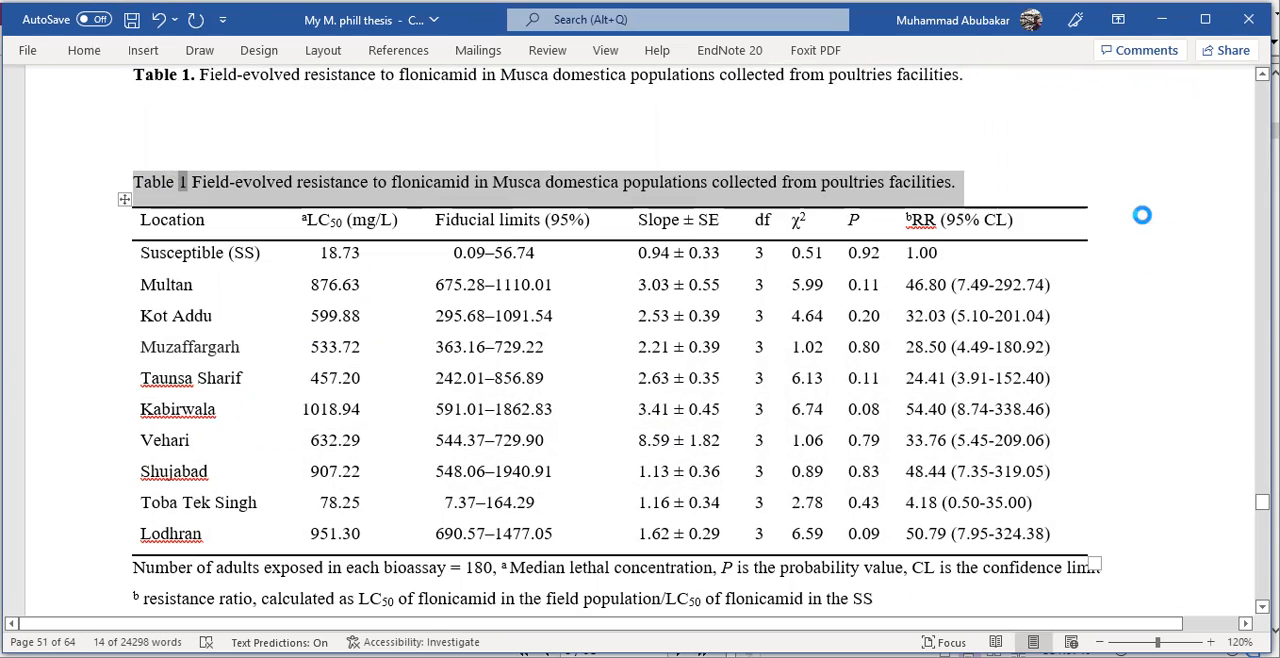
{"action": "left_click", "coordinate": [1031, 167]}
- Make the entire automatic Table 1 caption bold
{"action": "scroll", "coordinate": [842, 146], "scroll_direction": "up", "scroll_amount": 1}
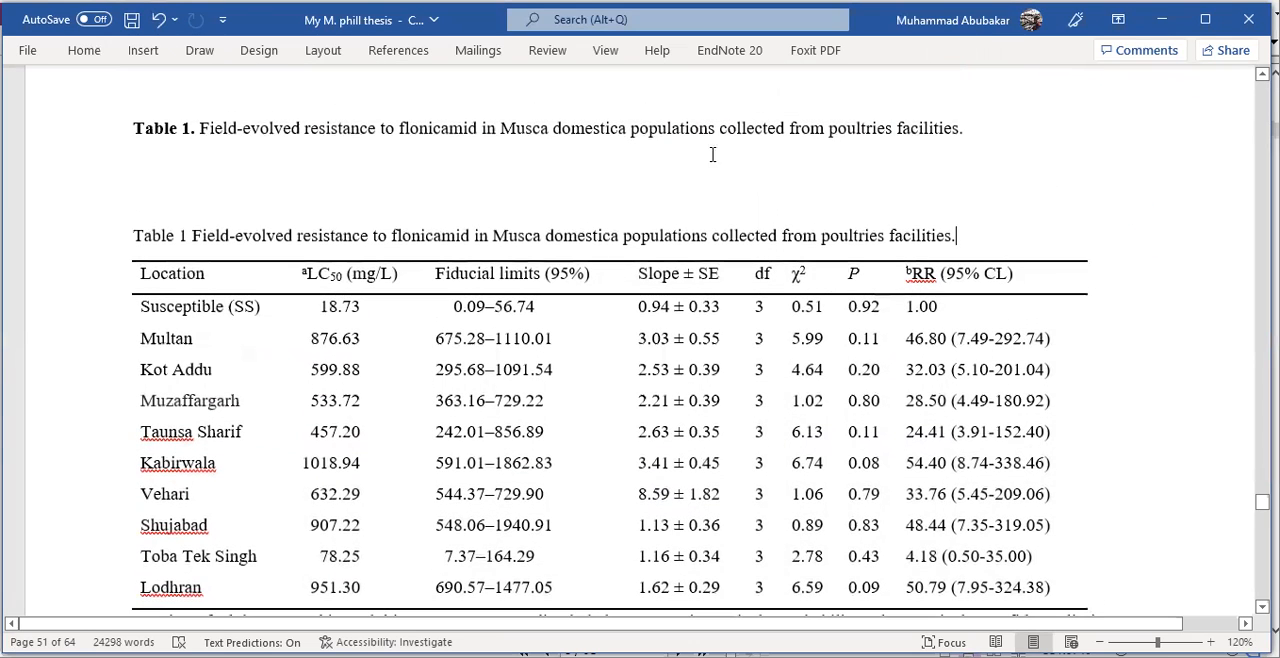
{"action": "left_click_drag", "start_coordinate": [130, 236], "coordinate": [969, 246]}
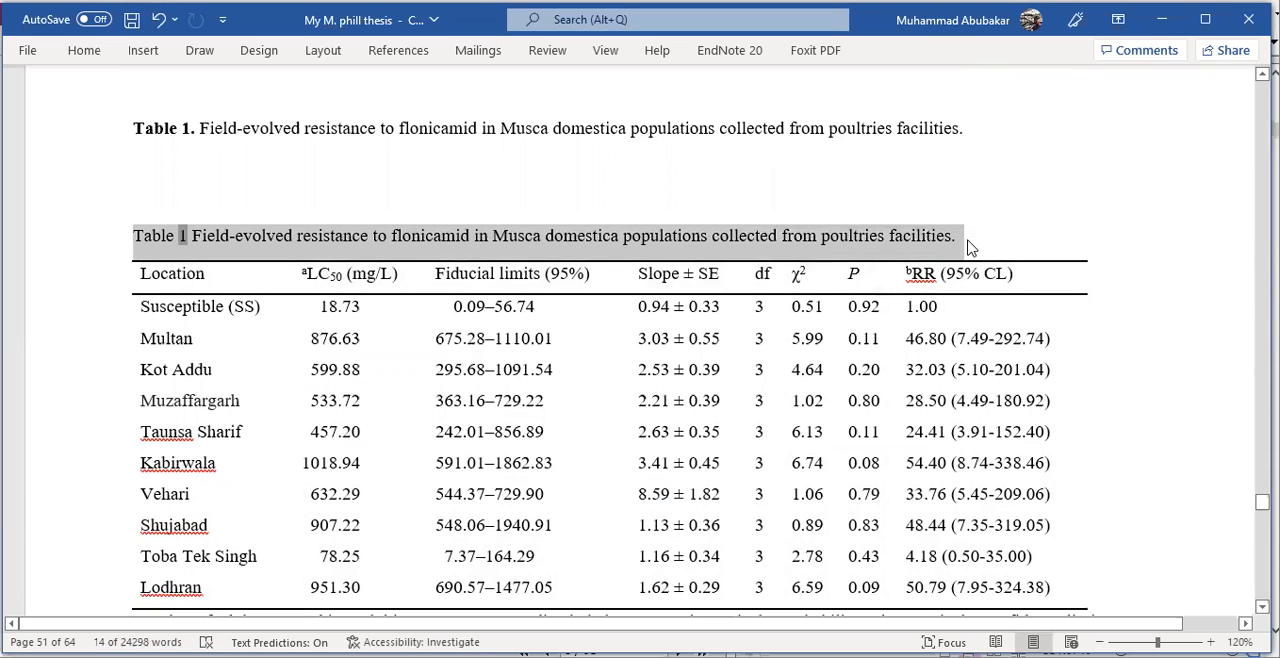
{"action": "key", "text": "ctrl+b"}
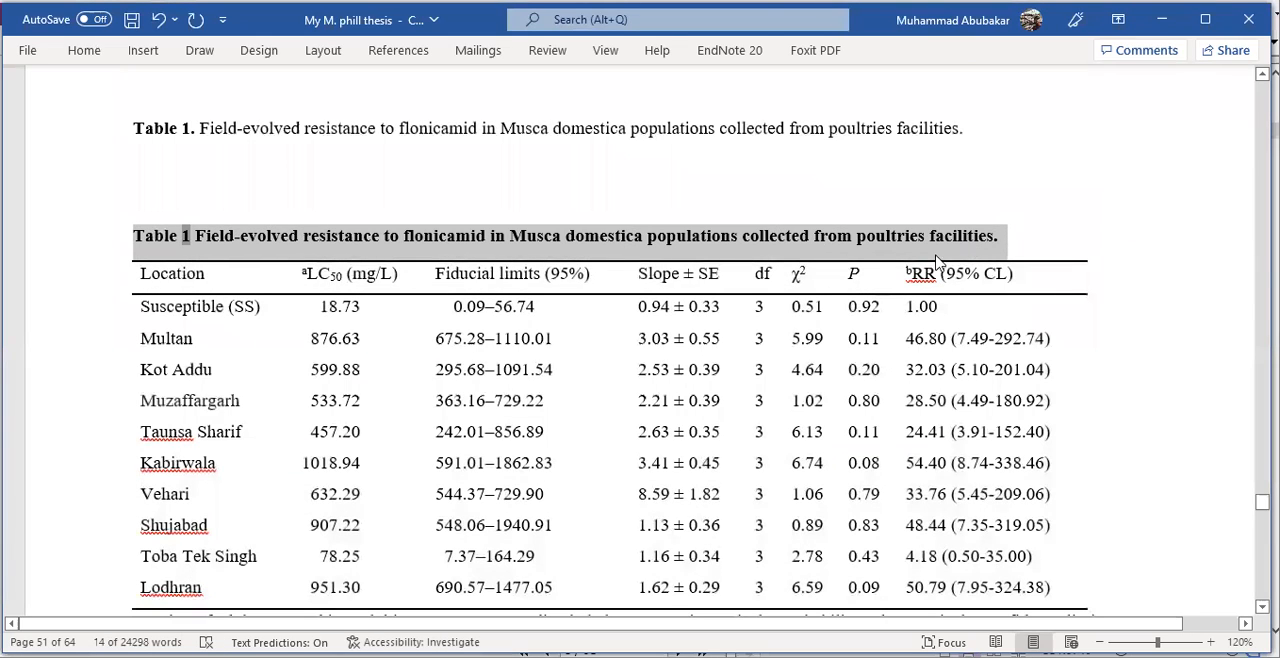
{"action": "scroll", "coordinate": [676, 232], "scroll_direction": "down", "scroll_amount": 1}
{"action": "left_click", "coordinate": [829, 152]}
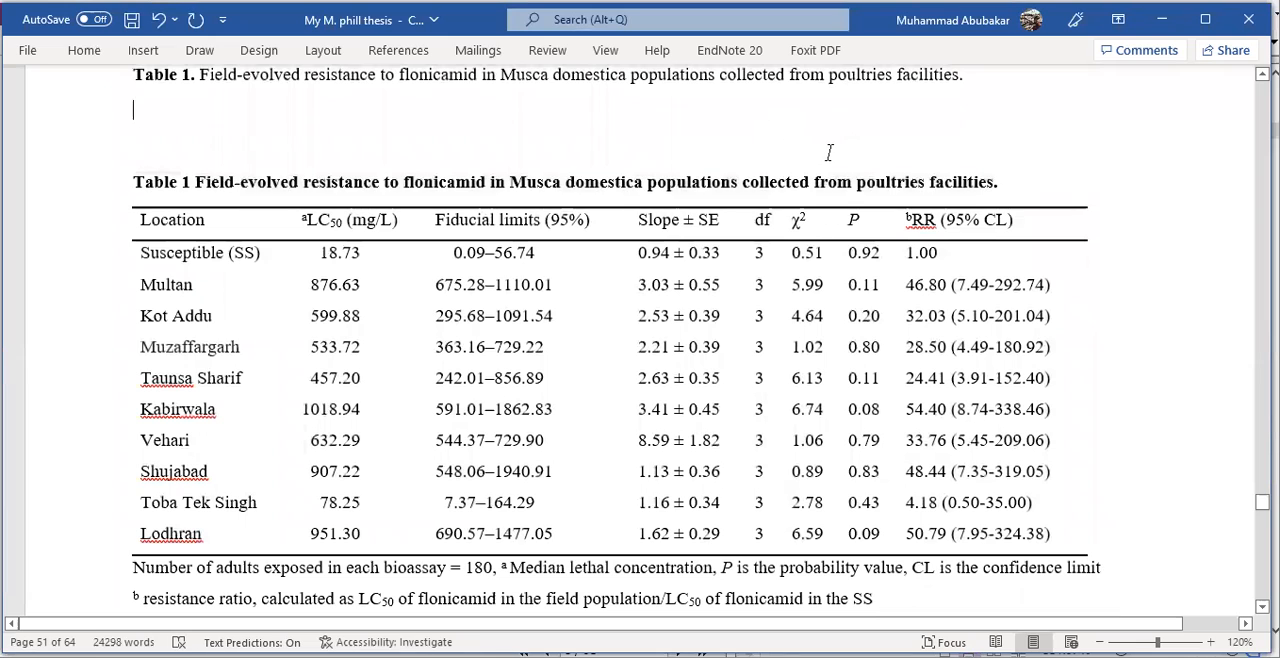
- Delete the manually written "Table 1." caption line above the automatic caption
{"action": "scroll", "coordinate": [829, 154], "scroll_direction": "up", "scroll_amount": 1}
{"action": "left_click_drag", "start_coordinate": [963, 128], "coordinate": [94, 143]}
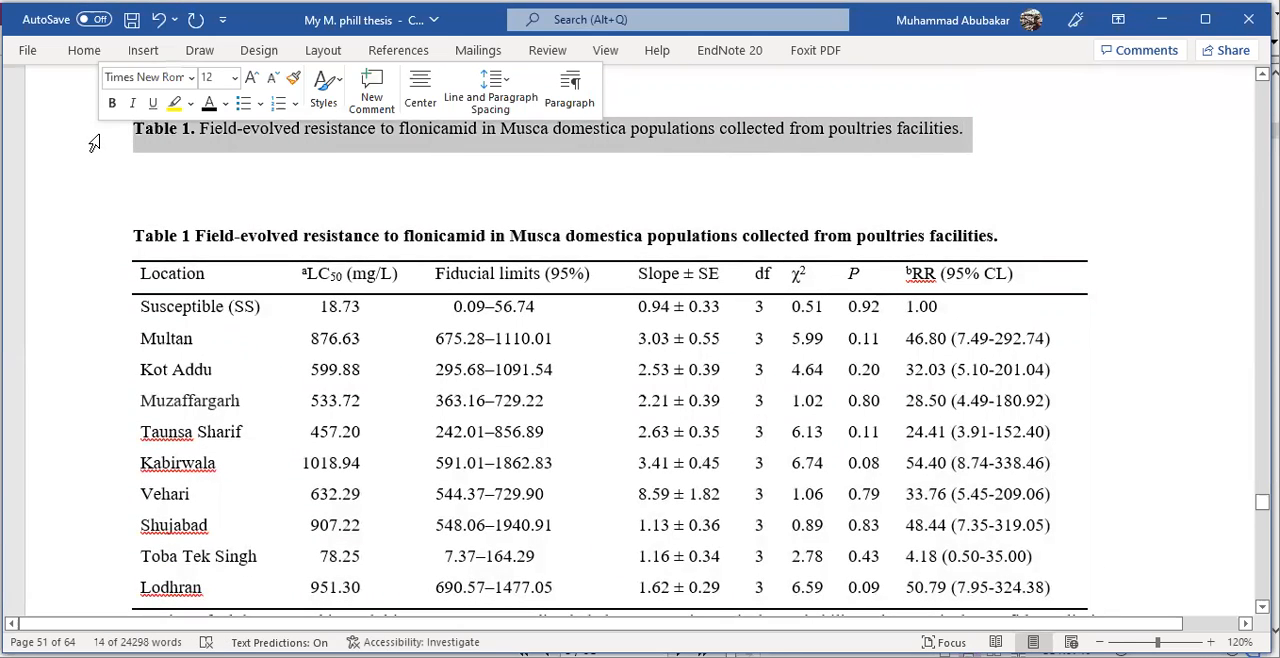
{"action": "key", "text": "Delete"}
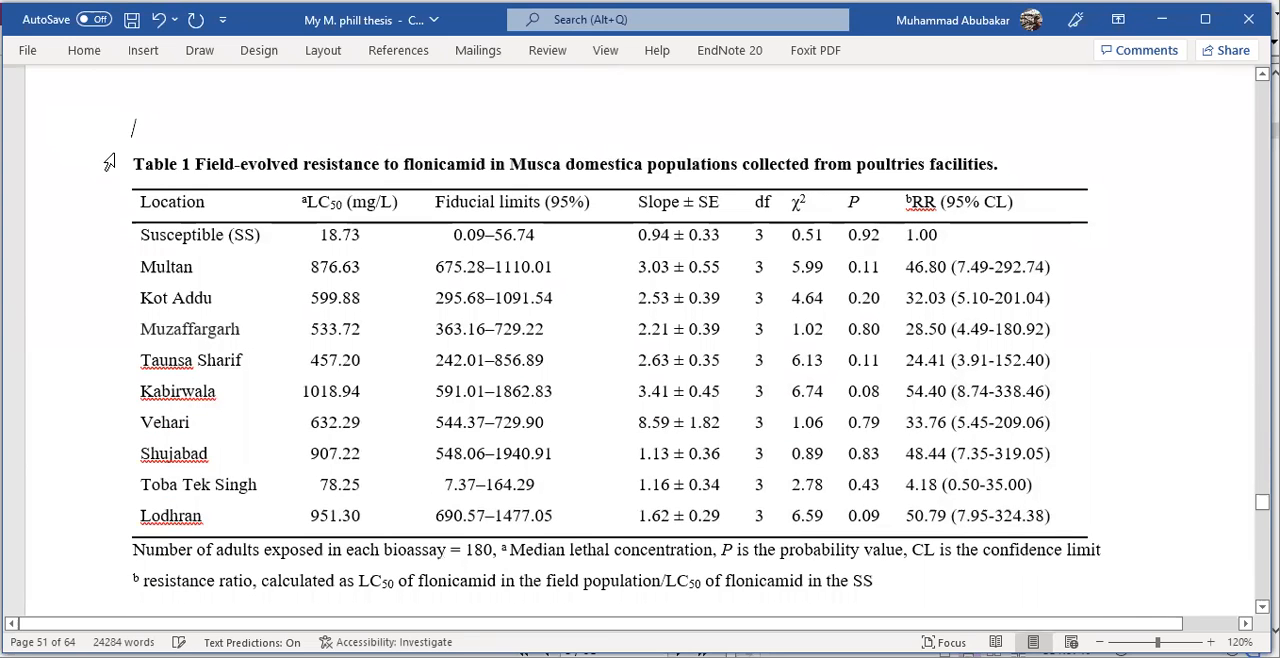
- Go to the Table 2 page and place the cursor in the table's Strain header cell
{"action": "scroll", "coordinate": [240, 230], "scroll_direction": "down", "scroll_amount": 20}
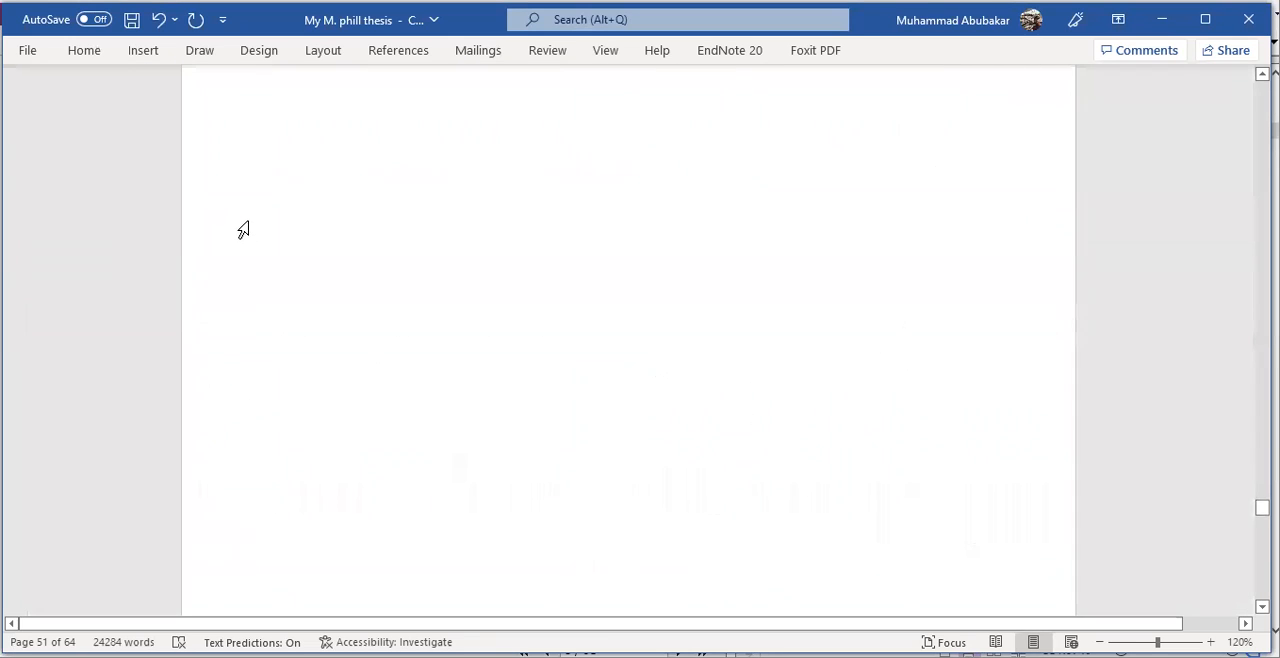
{"action": "scroll", "coordinate": [250, 250], "scroll_direction": "down", "scroll_amount": 10}
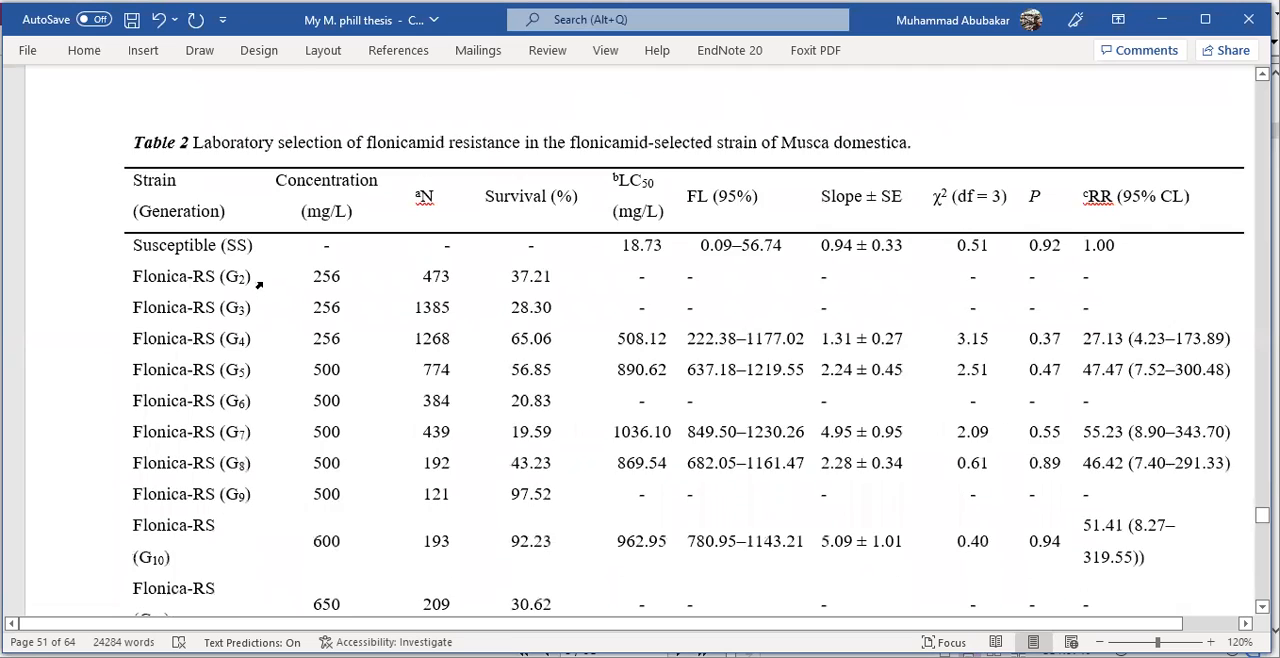
{"action": "scroll", "coordinate": [127, 142], "scroll_direction": "up", "scroll_amount": 1}
{"action": "left_click", "coordinate": [183, 180]}
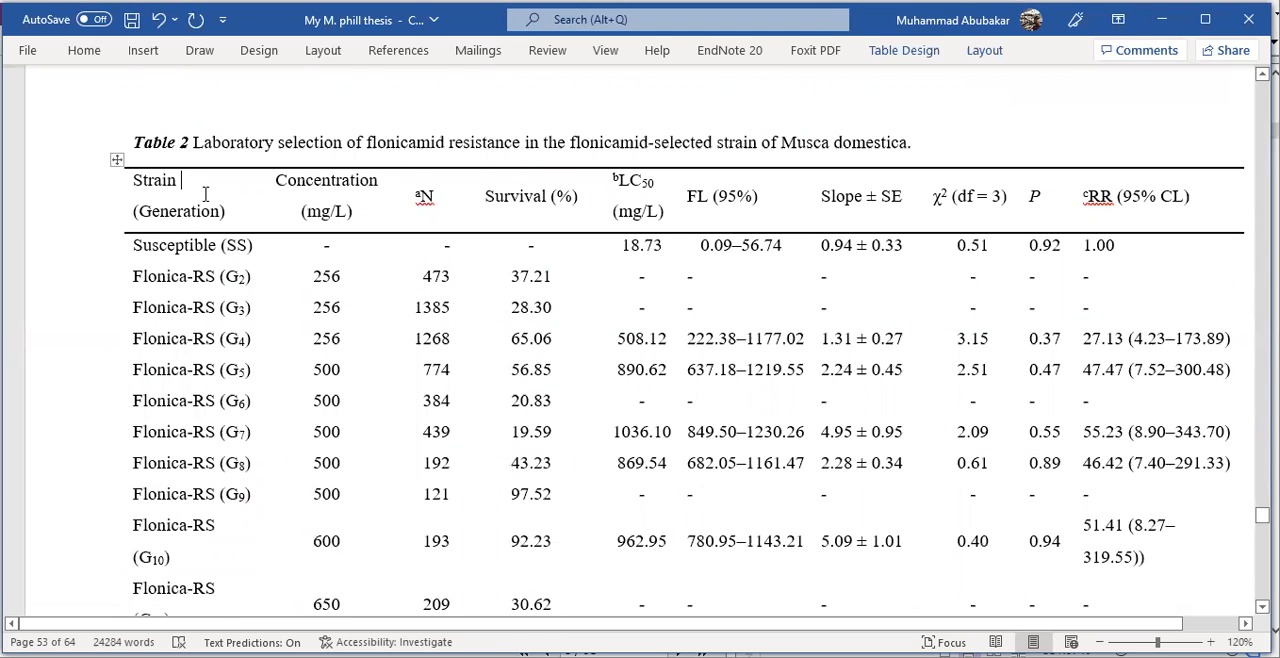
{"action": "scroll", "coordinate": [147, 212], "scroll_direction": "down", "scroll_amount": 5}
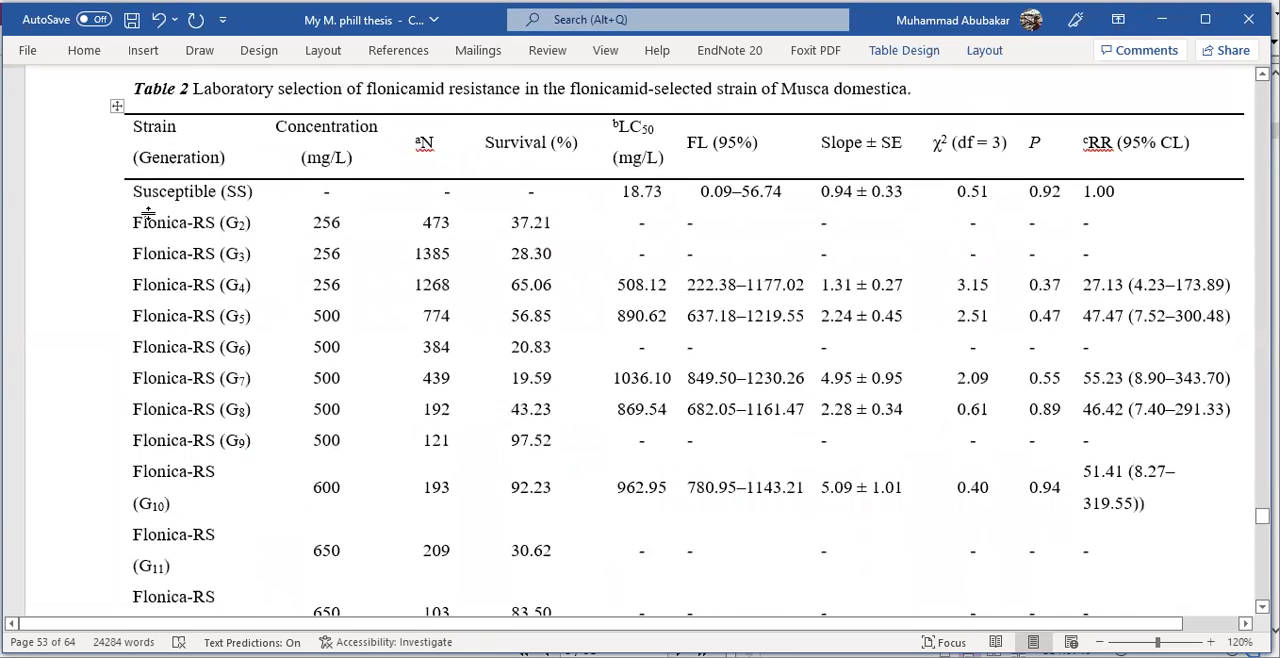
{"action": "scroll", "coordinate": [142, 205], "scroll_direction": "up", "scroll_amount": 4}
{"action": "left_click_drag", "start_coordinate": [115, 107], "coordinate": [114, 130]}
{"action": "scroll", "coordinate": [114, 130], "scroll_direction": "up", "scroll_amount": 3}
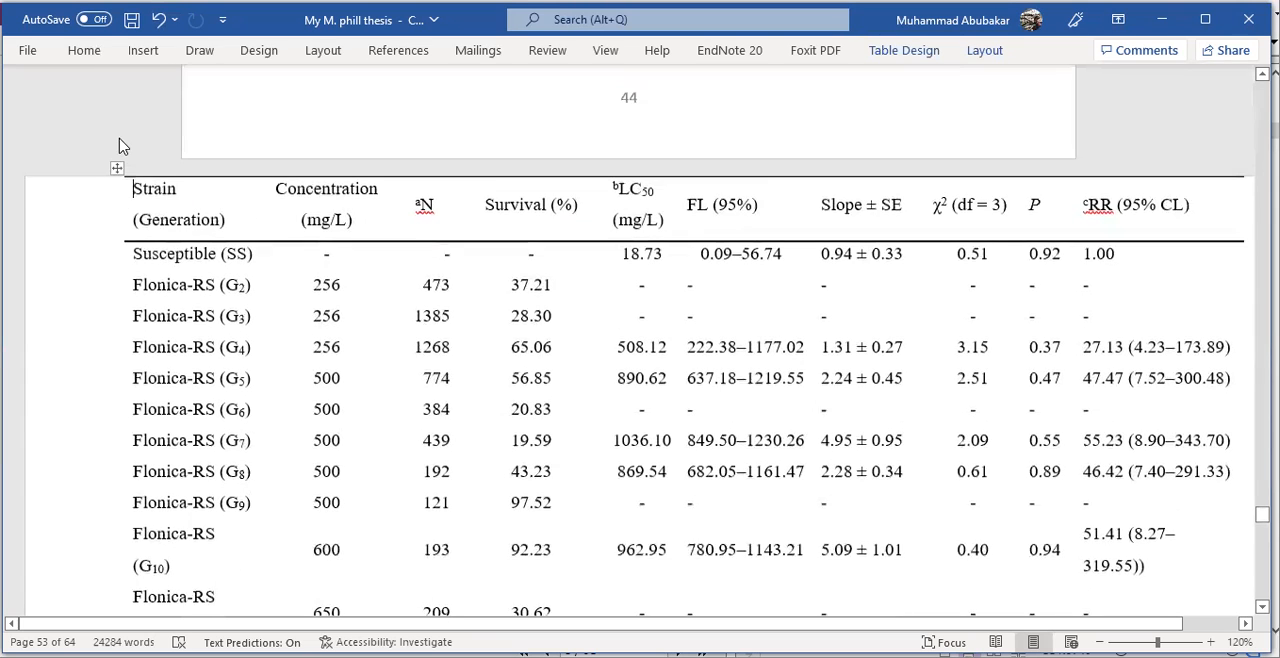
{"action": "key", "text": "ctrl+z"}
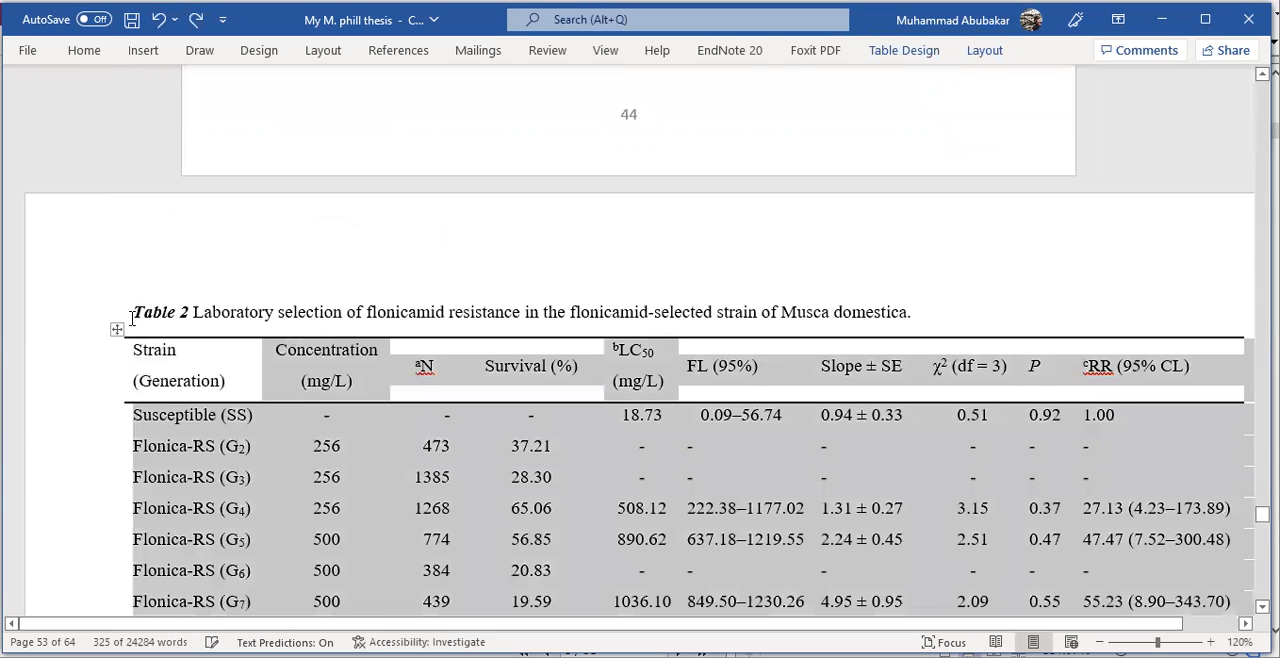
- Open the Insert Caption settings for the whole Table 2 table and close them without adding a caption
{"action": "right_click", "coordinate": [114, 330]}
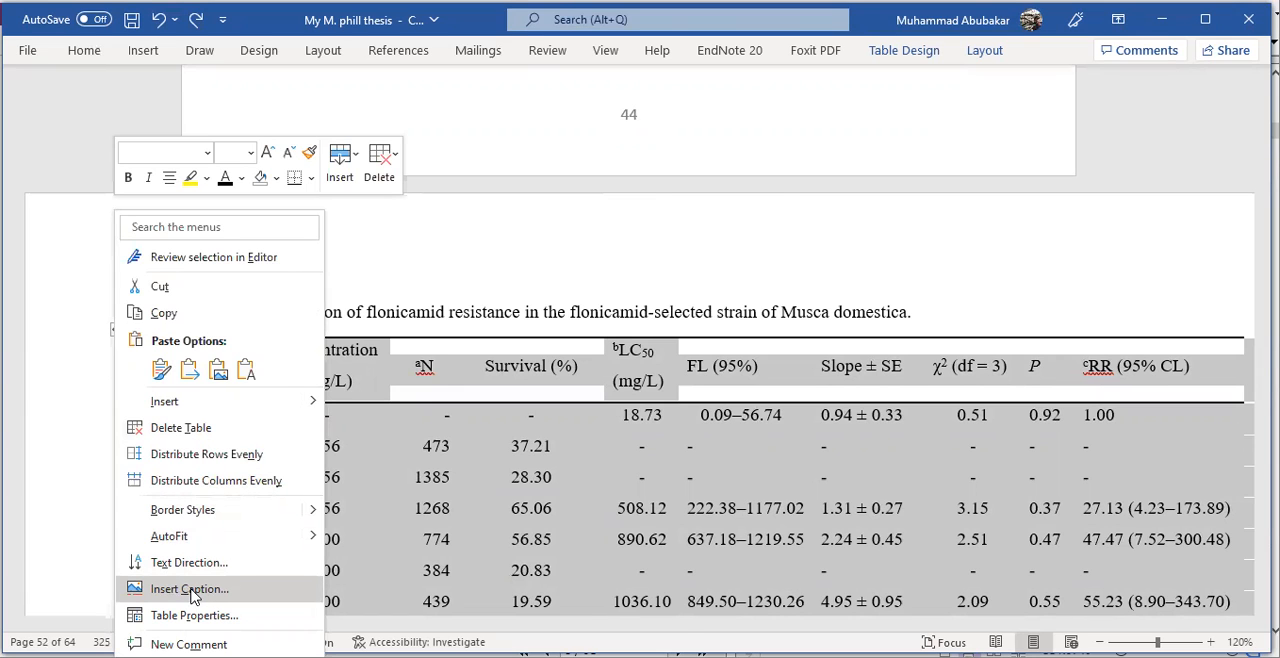
{"action": "left_click", "coordinate": [188, 592]}
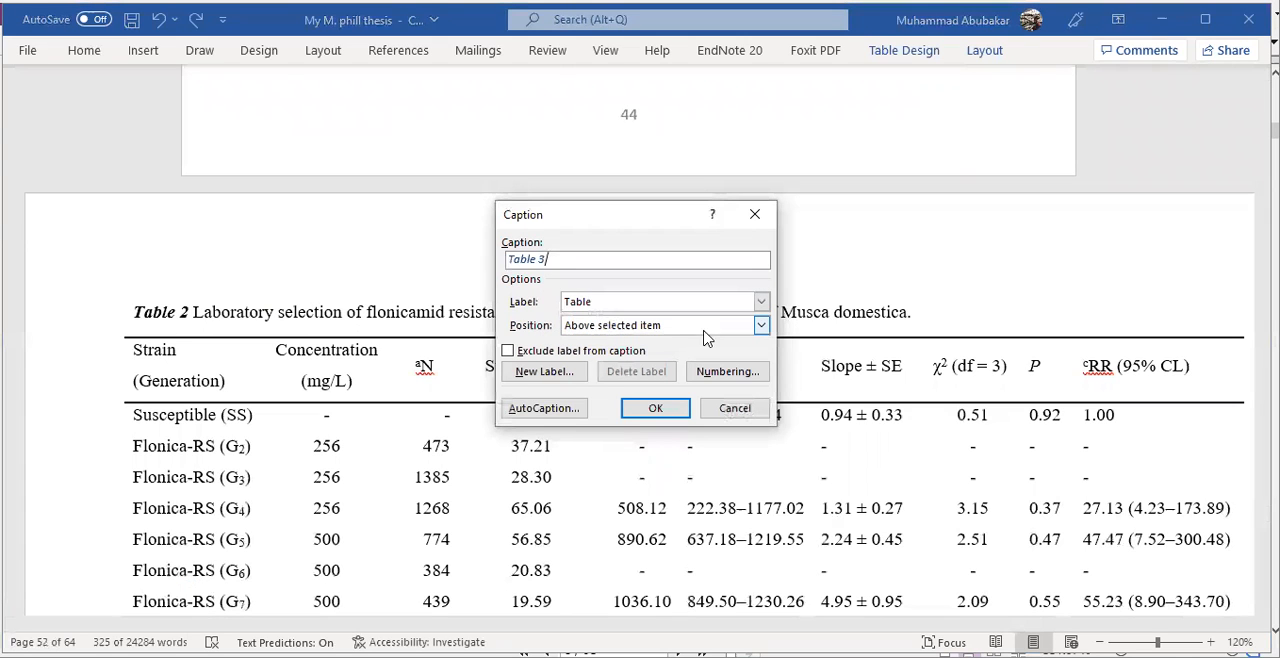
{"action": "left_click", "coordinate": [757, 216]}
{"action": "left_click", "coordinate": [558, 295]}
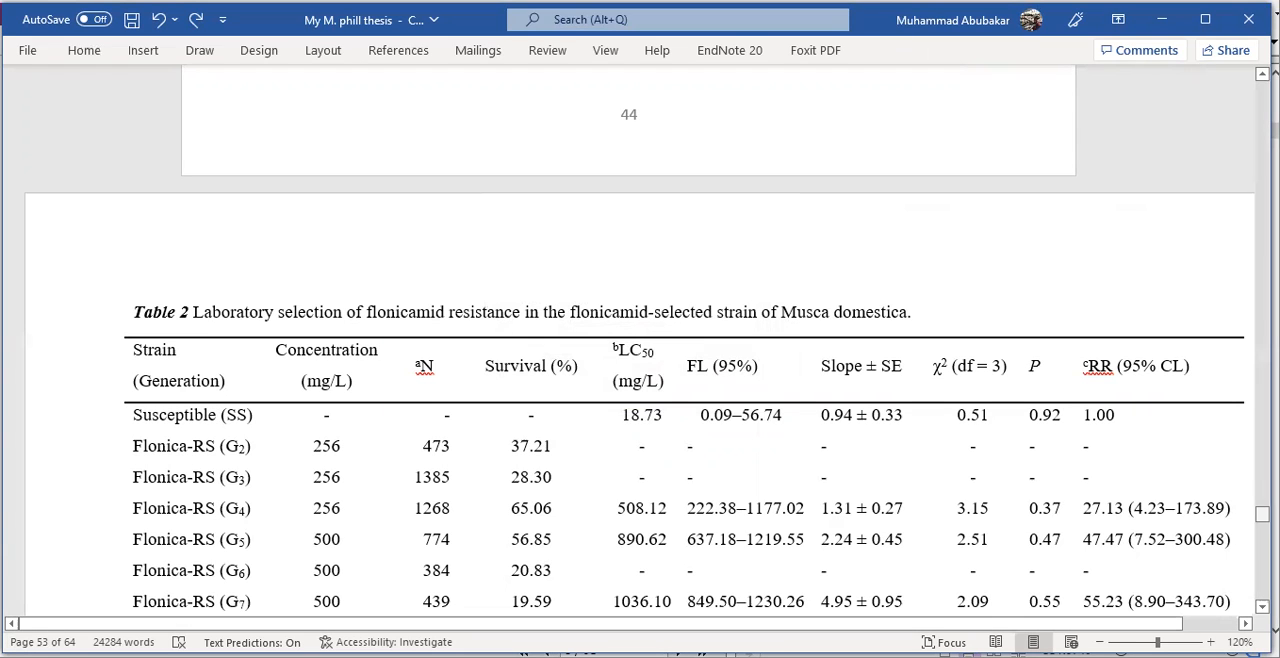
- Delete all six table entries under the LIST OF TABLES heading
{"action": "left_click_drag", "start_coordinate": [1262, 513], "coordinate": [1262, 146]}
{"action": "scroll", "coordinate": [843, 467], "scroll_direction": "down", "scroll_amount": 5}
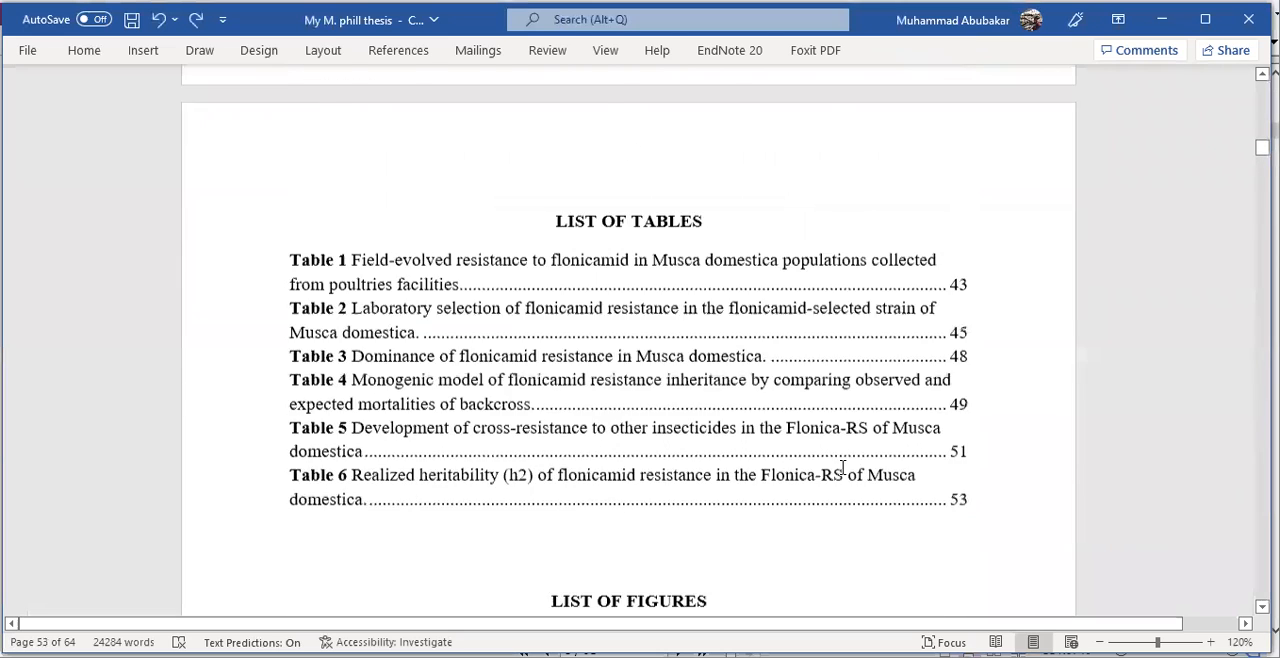
{"action": "scroll", "coordinate": [843, 467], "scroll_direction": "up", "scroll_amount": 3}
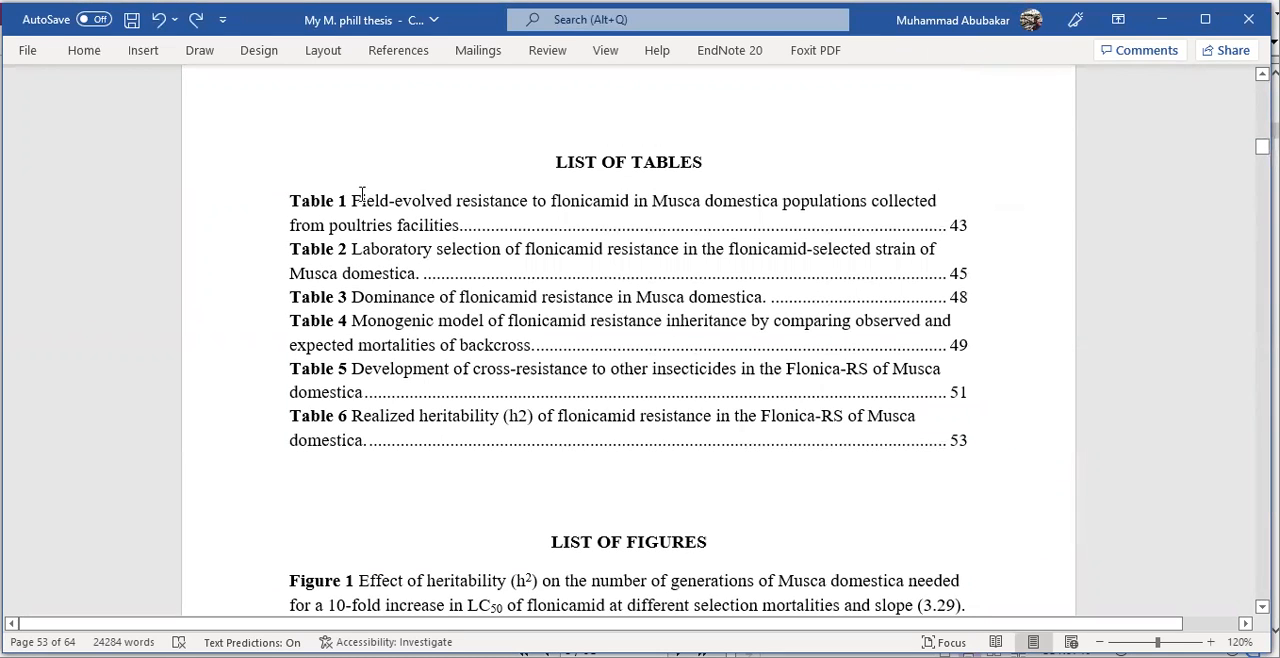
{"action": "left_click_drag", "start_coordinate": [286, 192], "coordinate": [905, 424]}
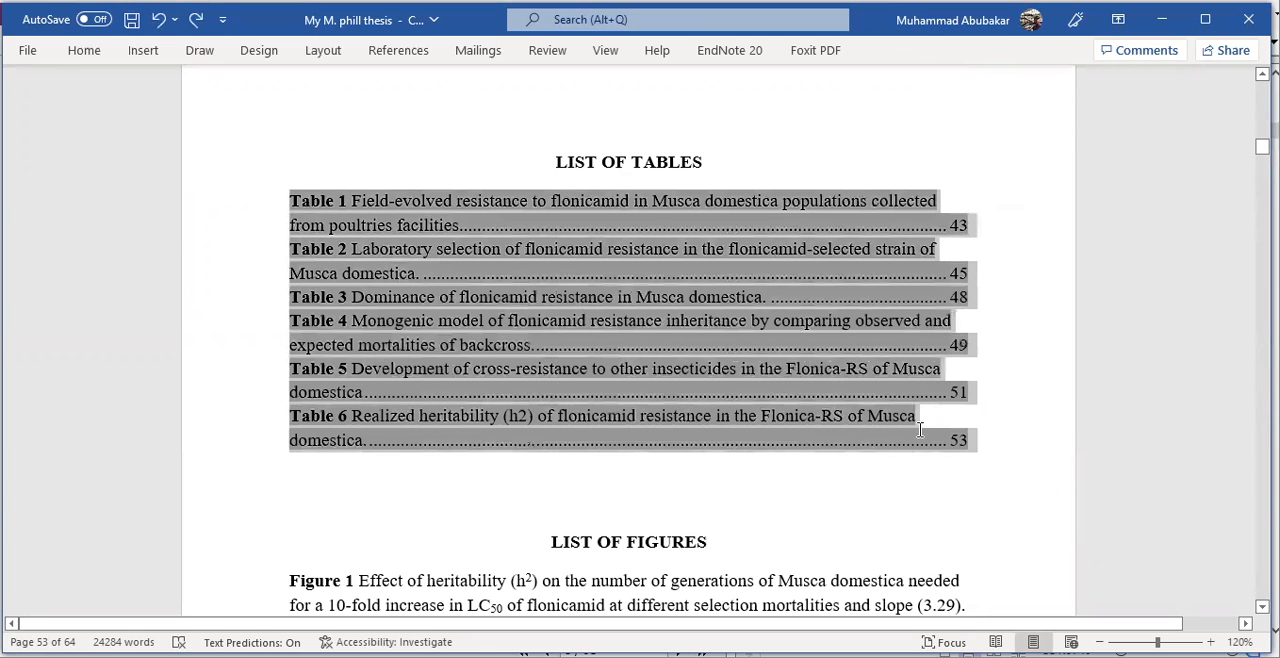
{"action": "key", "text": "Delete"}
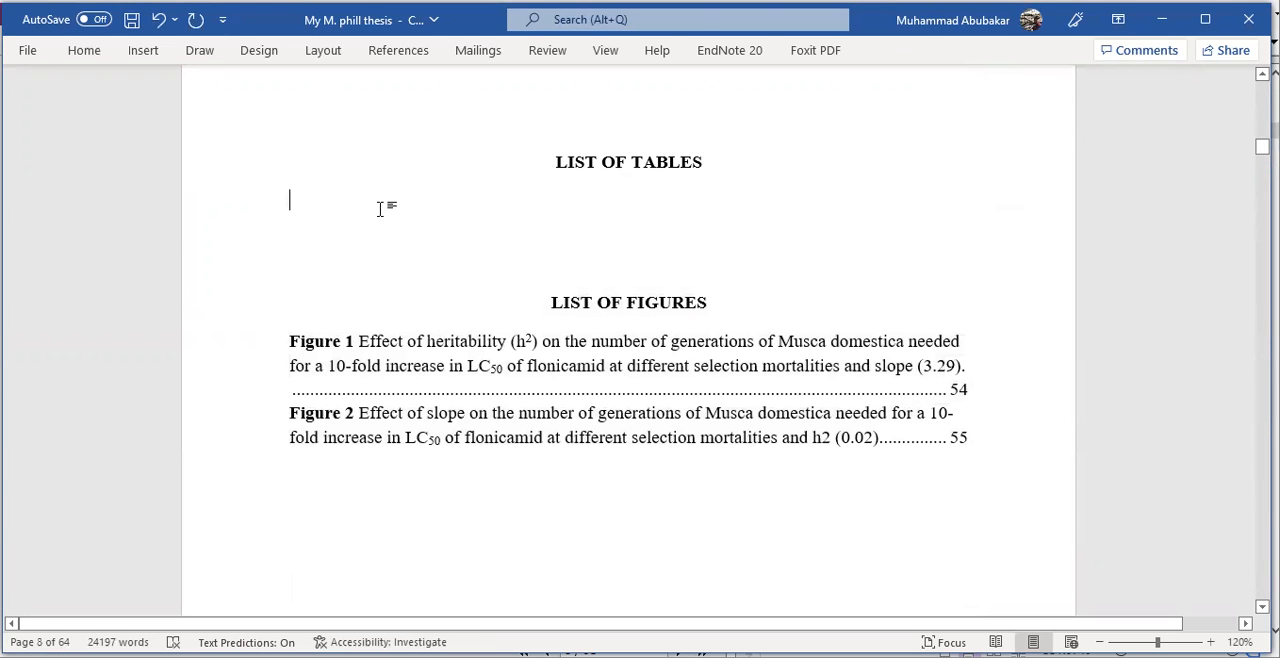
- Insert an automatic table of figures with the Table caption label under LIST OF TABLES, replacing the existing one
{"action": "left_click", "coordinate": [396, 53]}
{"action": "left_click", "coordinate": [841, 82]}
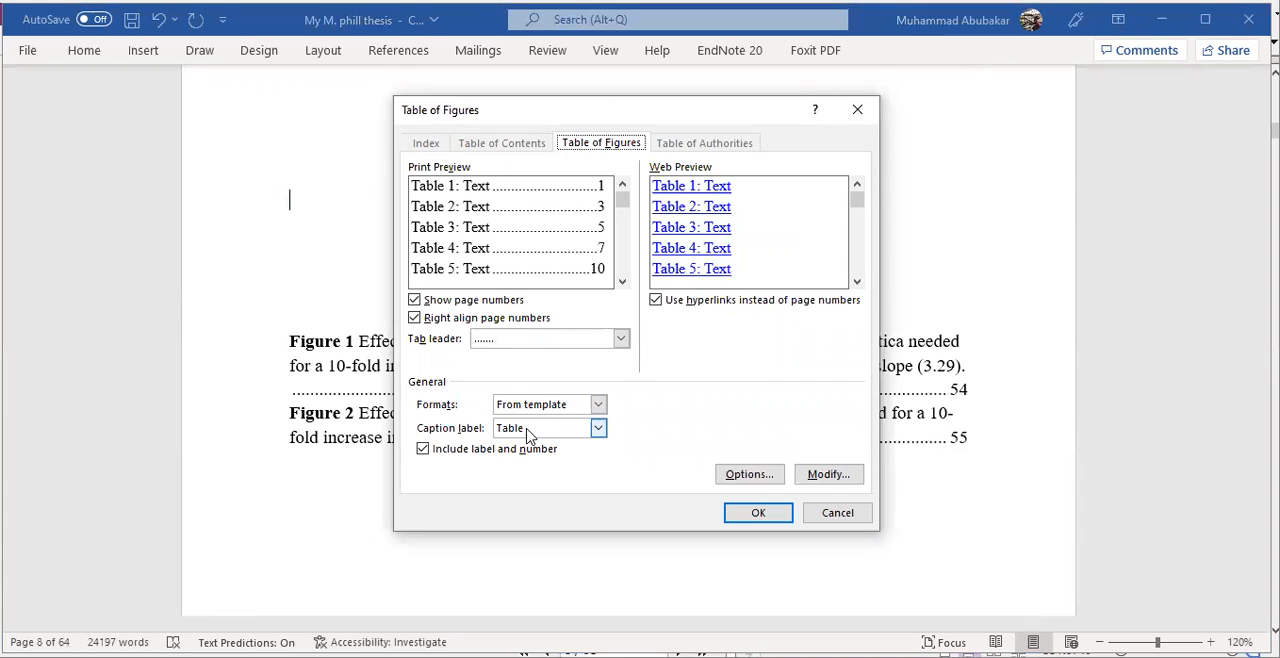
{"action": "left_click", "coordinate": [760, 513]}
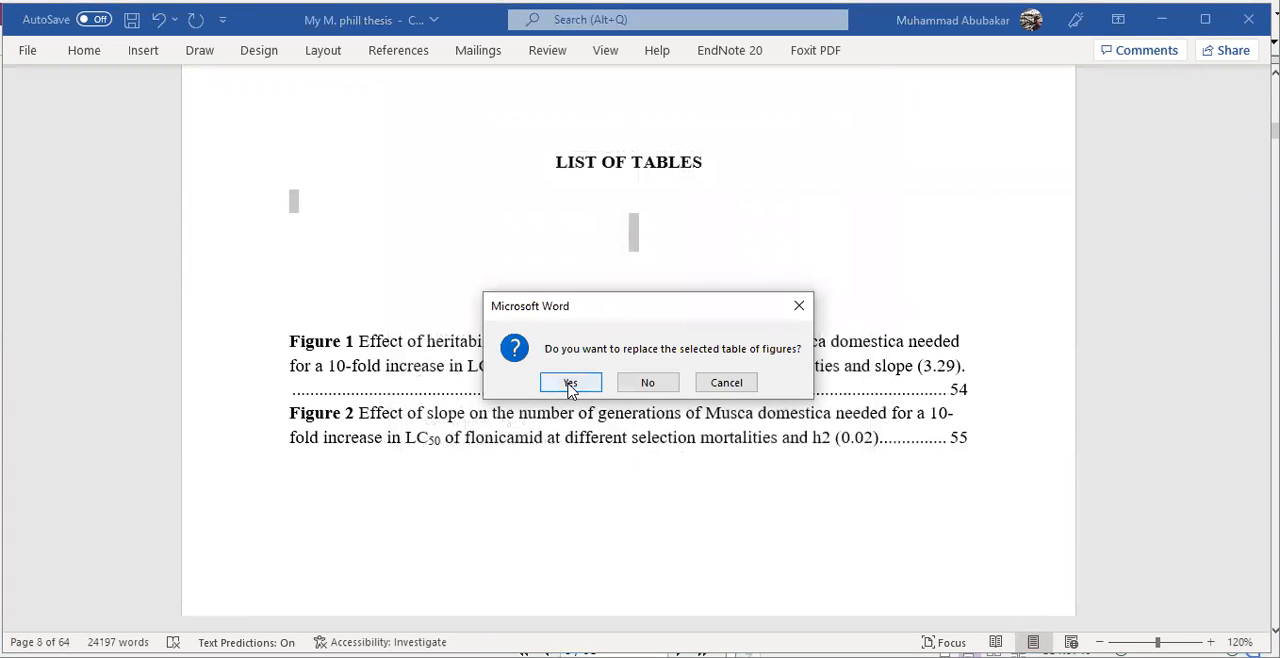
{"action": "left_click", "coordinate": [570, 383]}
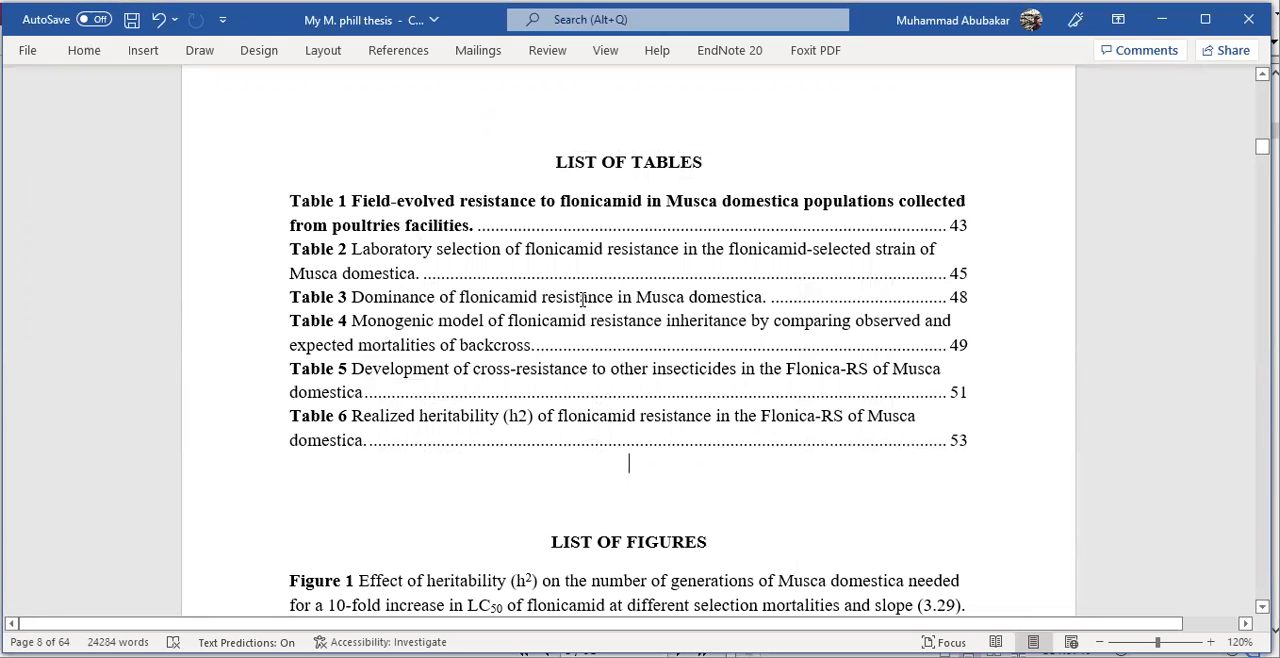
- Remove the bold formatting from the caption text after "Table 1" in the list of tables
{"action": "left_click_drag", "start_coordinate": [377, 192], "coordinate": [474, 222]}
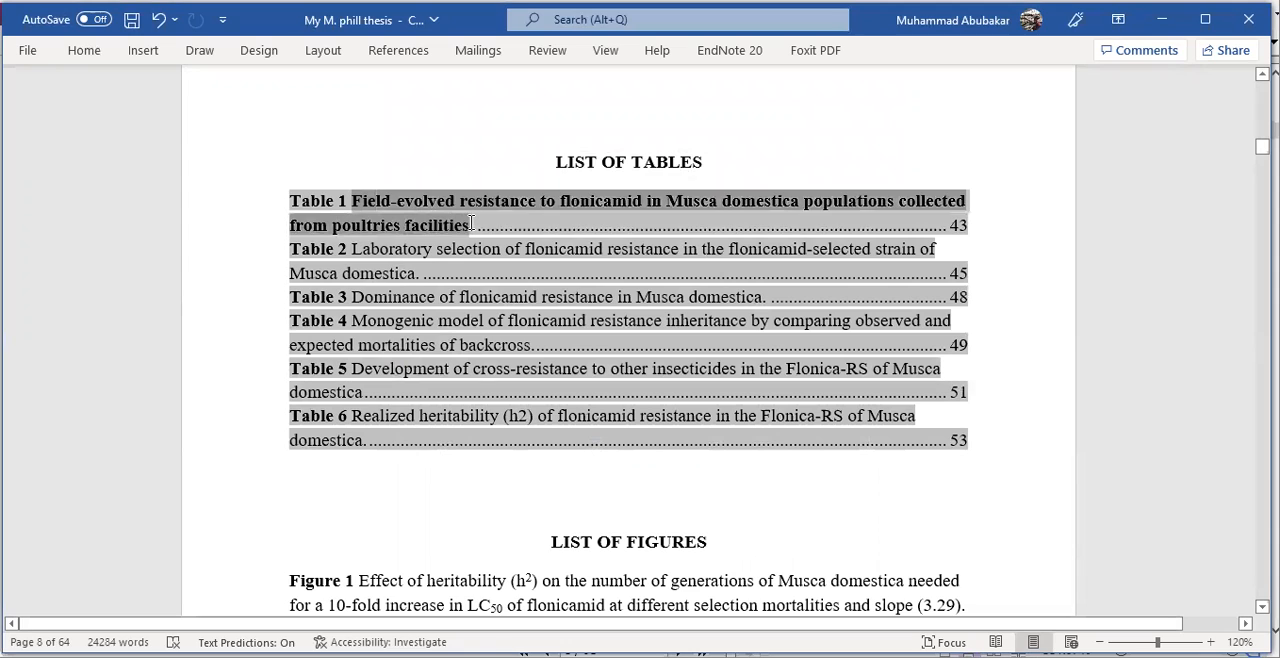
{"action": "left_click", "coordinate": [507, 521]}
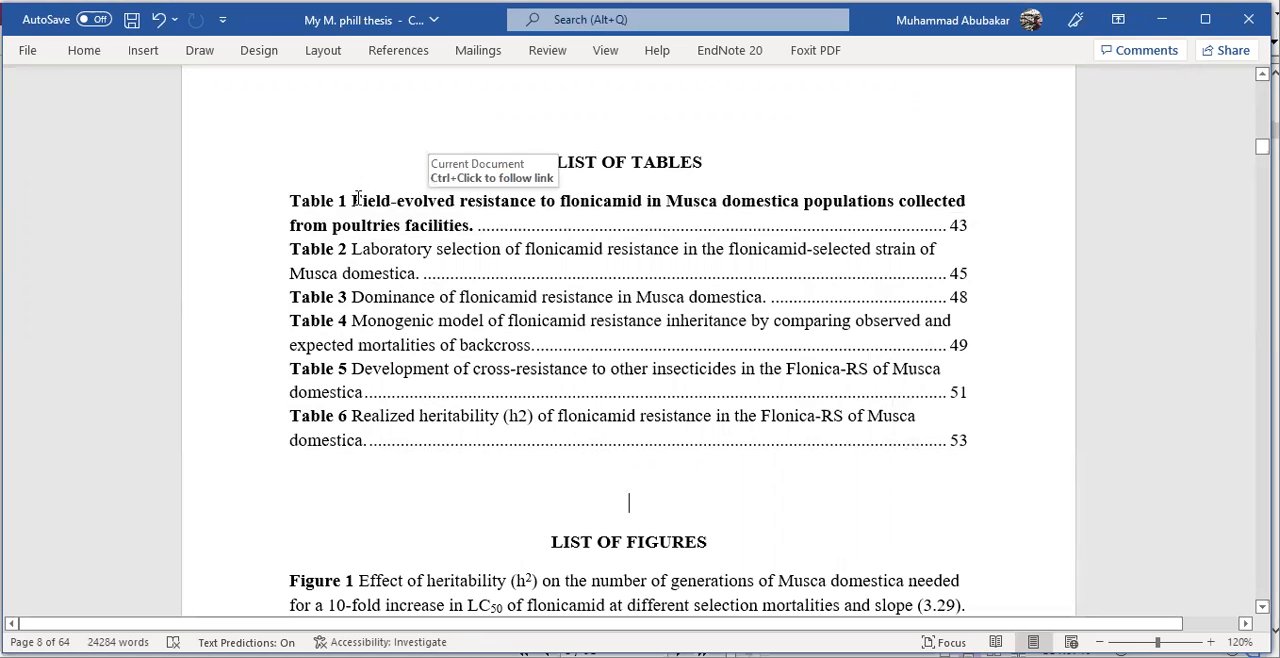
{"action": "mouse_move", "coordinate": [352, 200]}
{"action": "left_mouse_down"}
{"action": "mouse_move", "coordinate": [462, 224]}
{"action": "mouse_move", "coordinate": [455, 200]}
{"action": "mouse_move", "coordinate": [462, 224]}
{"action": "left_mouse_up"}
{"action": "key", "text": "ctrl+b"}
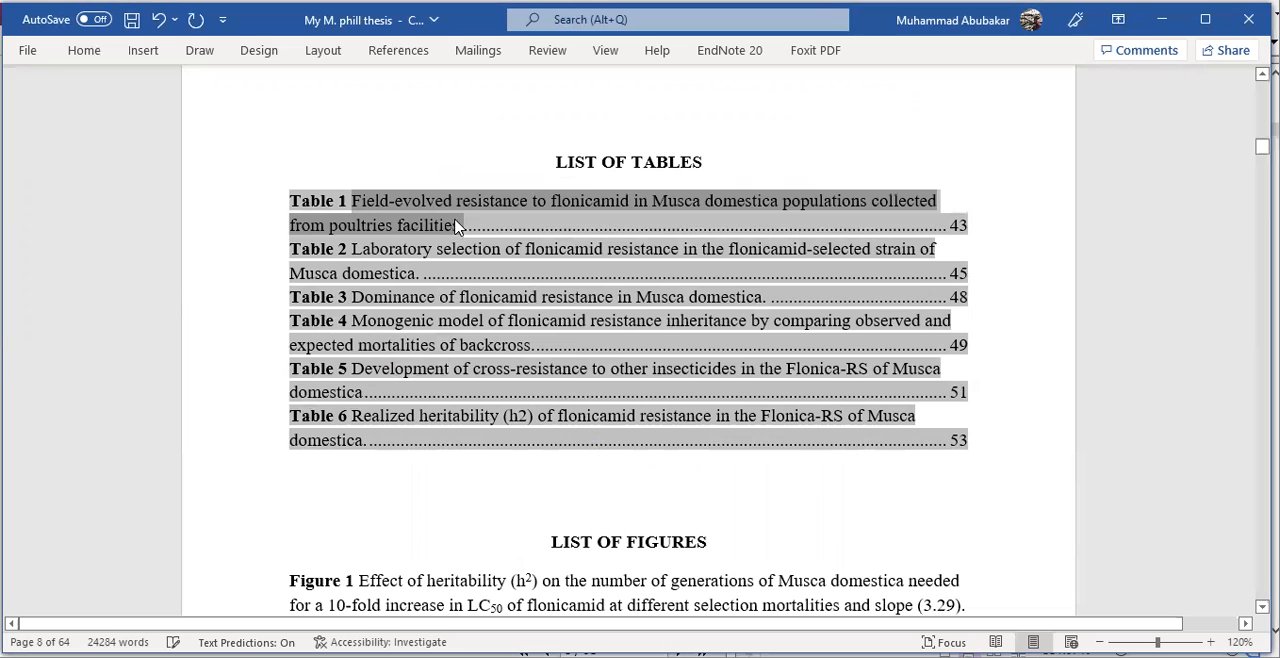
{"action": "left_click", "coordinate": [478, 237]}
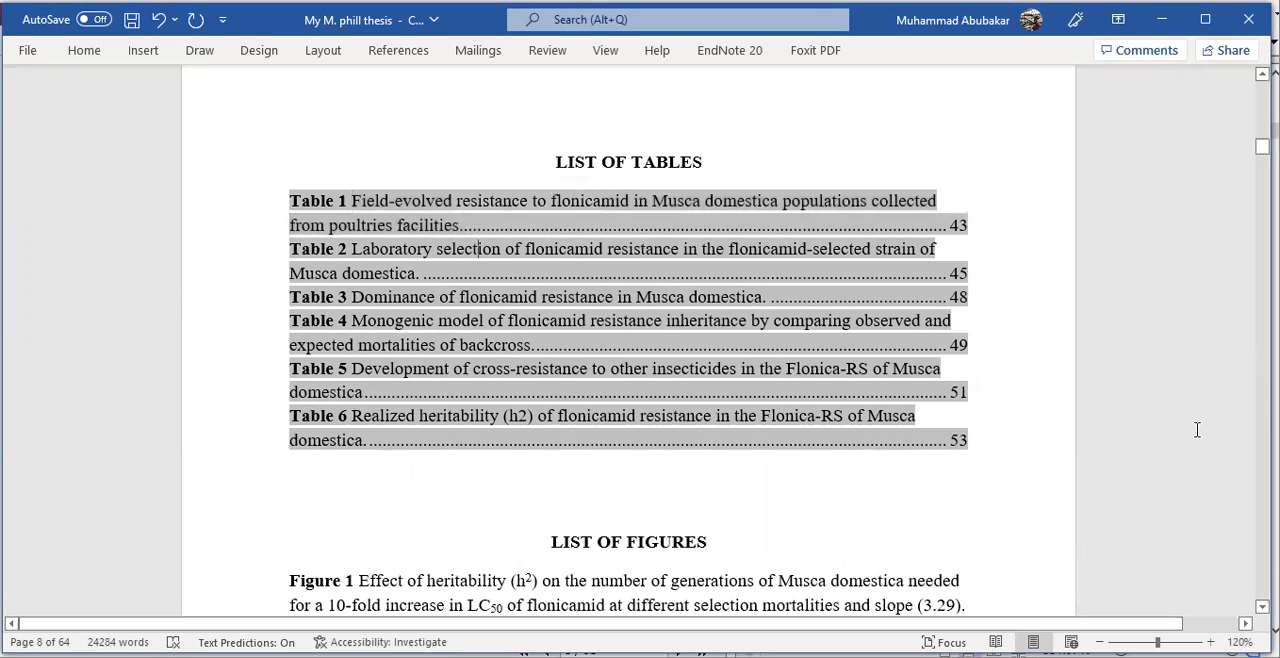
{"action": "left_click", "coordinate": [1022, 481]}
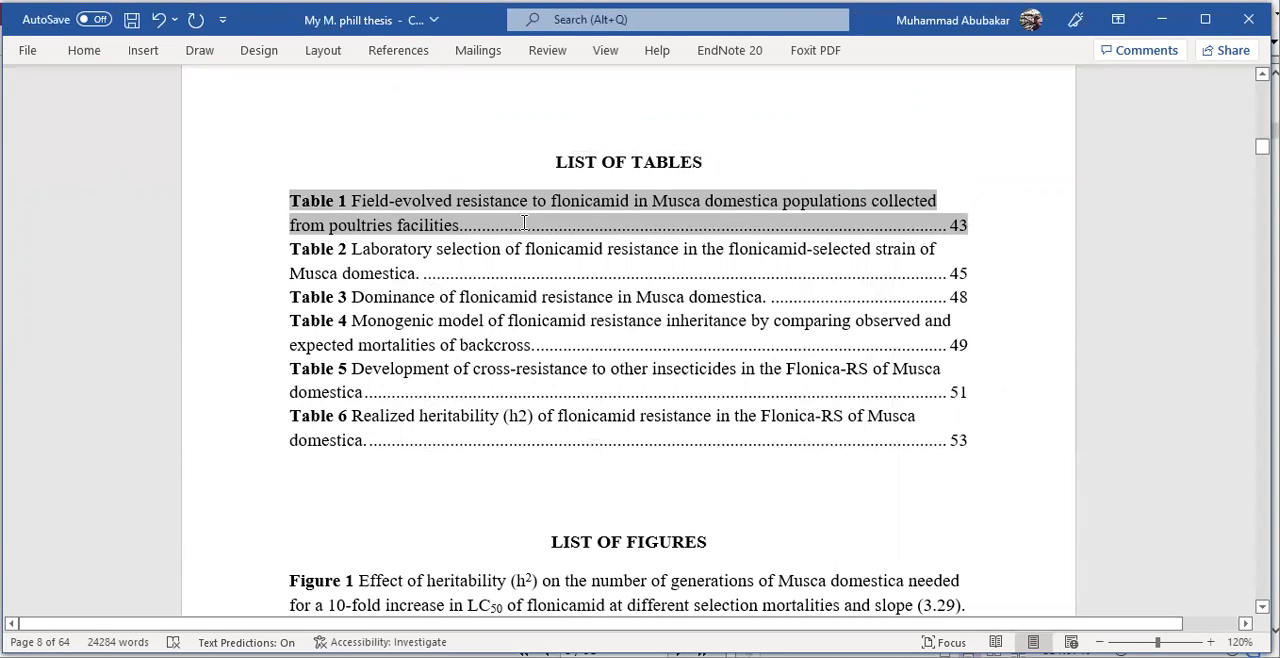
- Follow the Table 6 entry's link to check its table, and return to the lists page
{"action": "left_click", "coordinate": [963, 444], "text": "ctrl"}
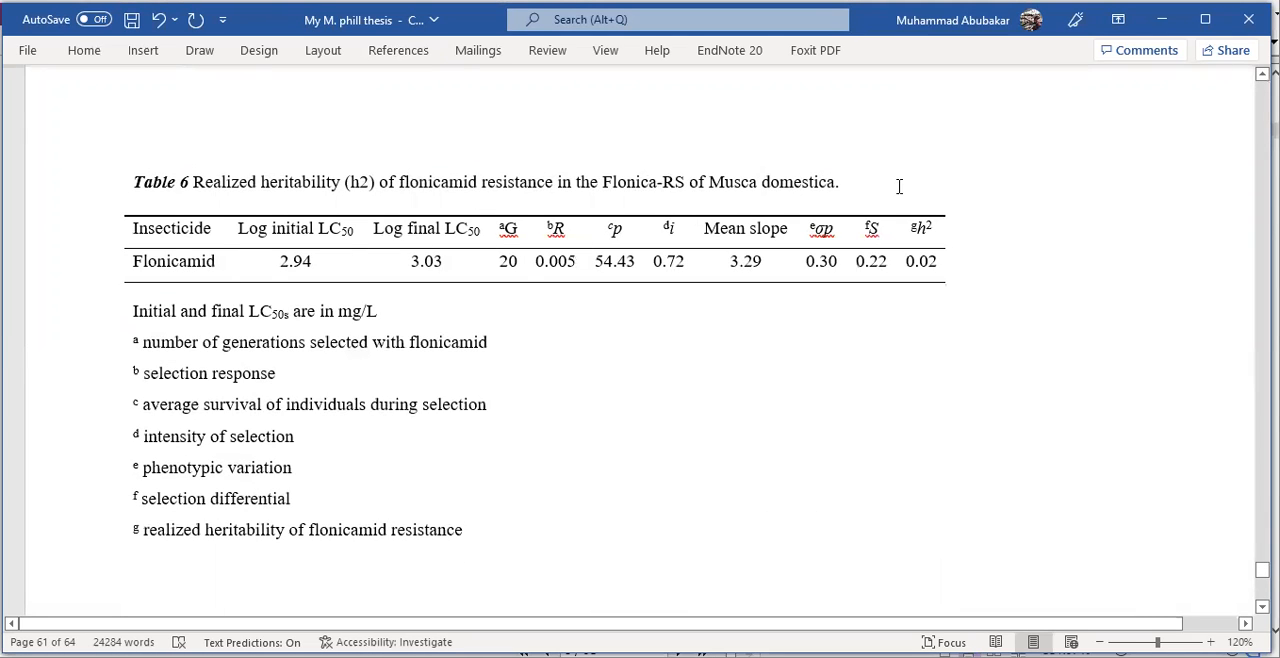
{"action": "scroll", "coordinate": [728, 294], "scroll_direction": "up", "scroll_amount": 9}
{"action": "scroll", "coordinate": [728, 294], "scroll_direction": "down", "scroll_amount": 8}
{"action": "left_click_drag", "start_coordinate": [1262, 568], "coordinate": [1262, 149]}
{"action": "scroll", "coordinate": [797, 427], "scroll_direction": "up", "scroll_amount": 3}
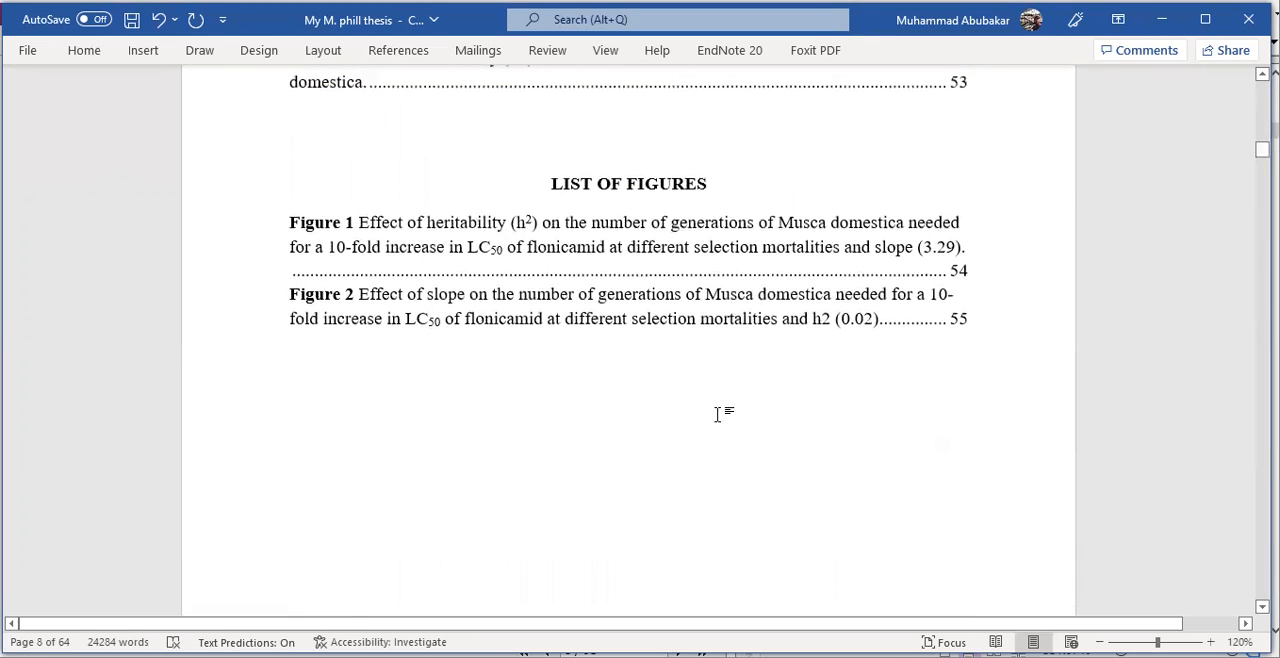
- Delete both figure entries under the LIST OF FIGURES heading
{"action": "scroll", "coordinate": [533, 387], "scroll_direction": "down", "scroll_amount": 2}
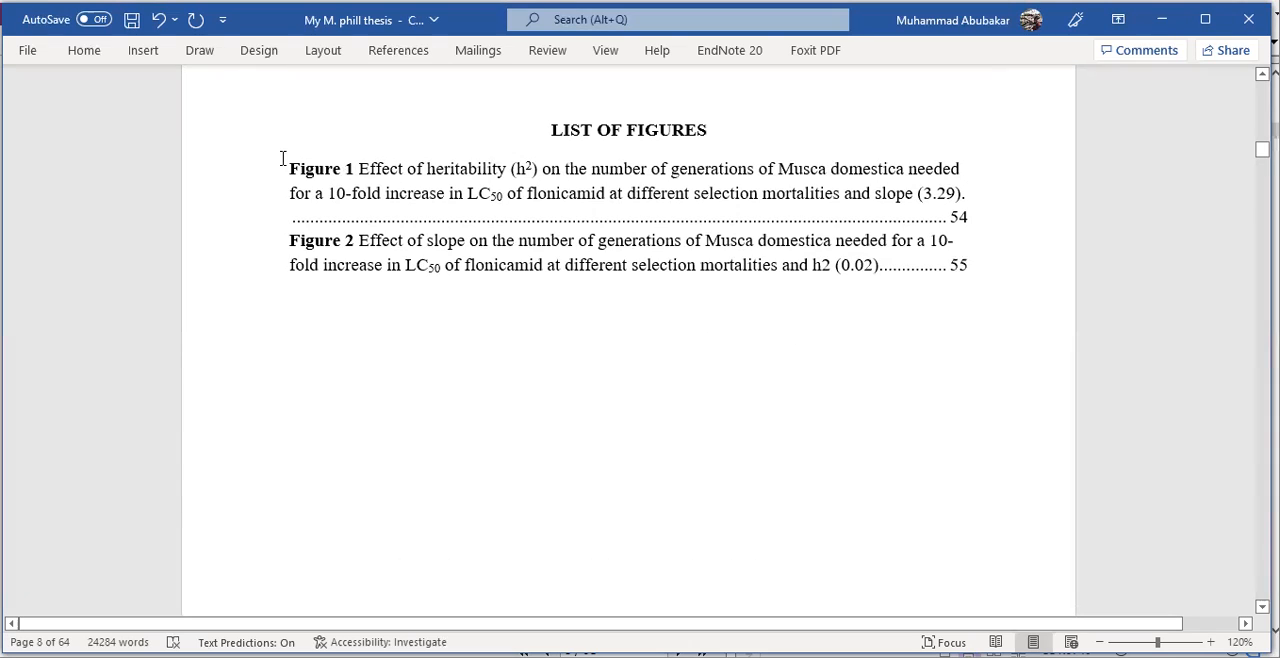
{"action": "left_click_drag", "start_coordinate": [477, 213], "coordinate": [856, 300]}
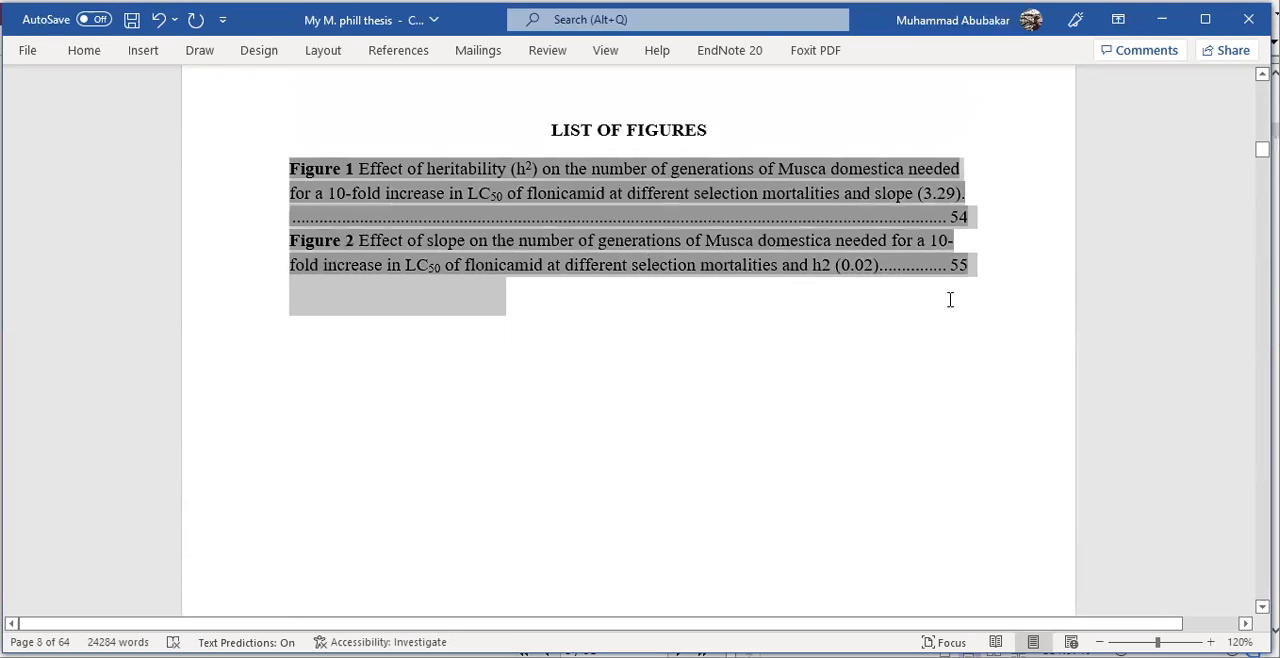
{"action": "left_click_drag", "start_coordinate": [950, 300], "coordinate": [952, 308]}
{"action": "key", "text": "Delete"}
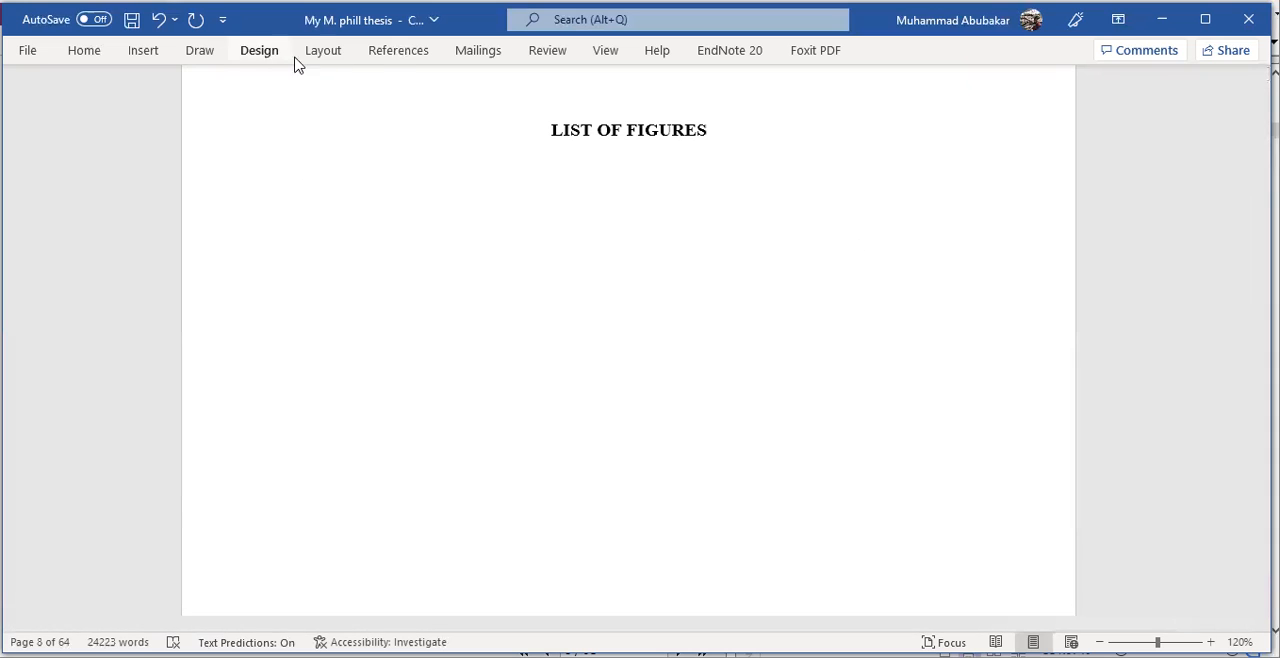
- Insert an automatic table of figures with the Figure caption label under LIST OF FIGURES
{"action": "left_click", "coordinate": [387, 57]}
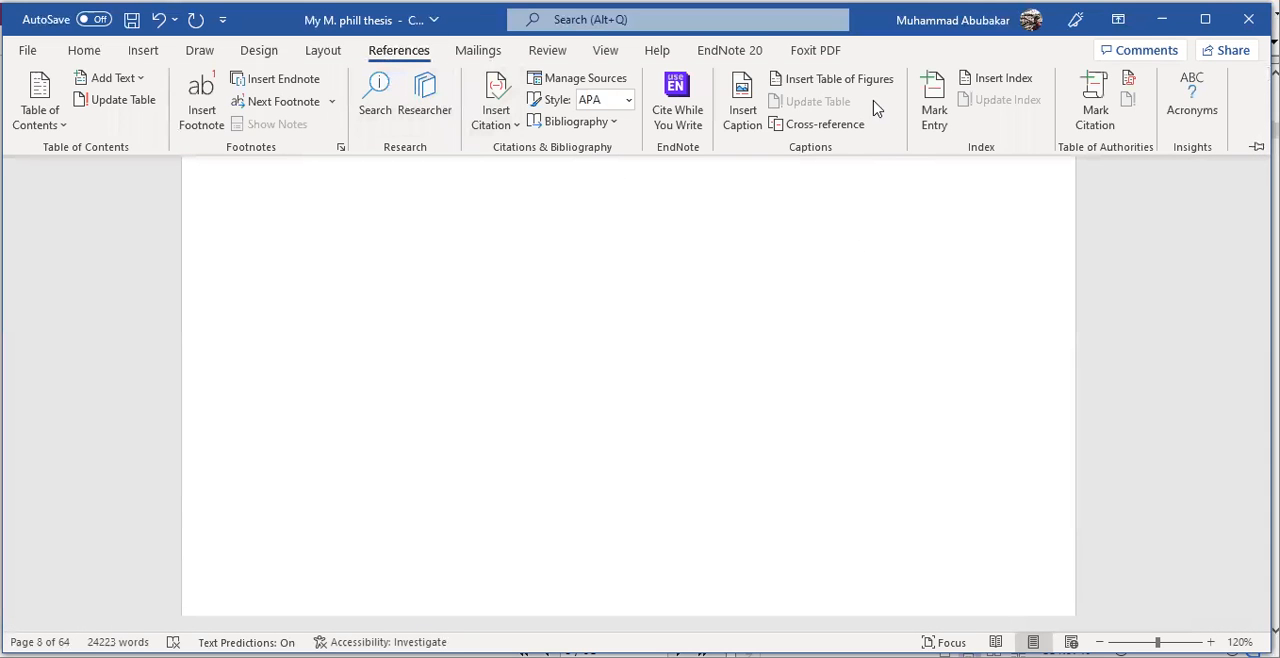
{"action": "left_click", "coordinate": [880, 88]}
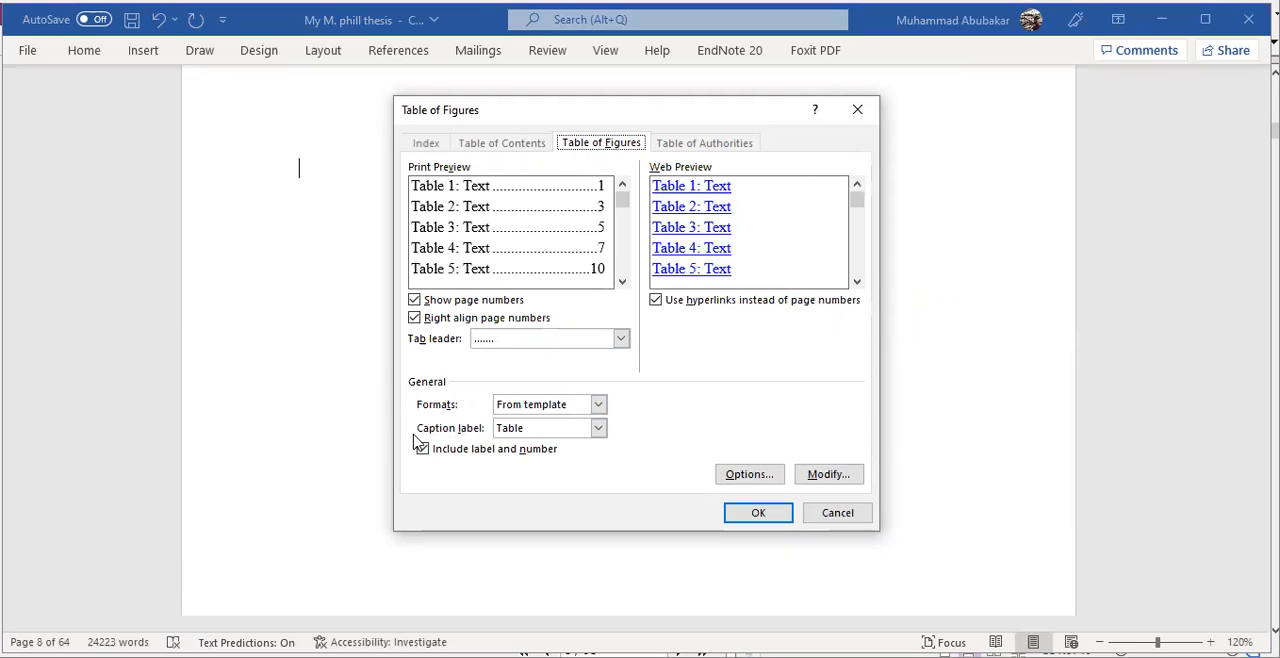
{"action": "left_click", "coordinate": [598, 429]}
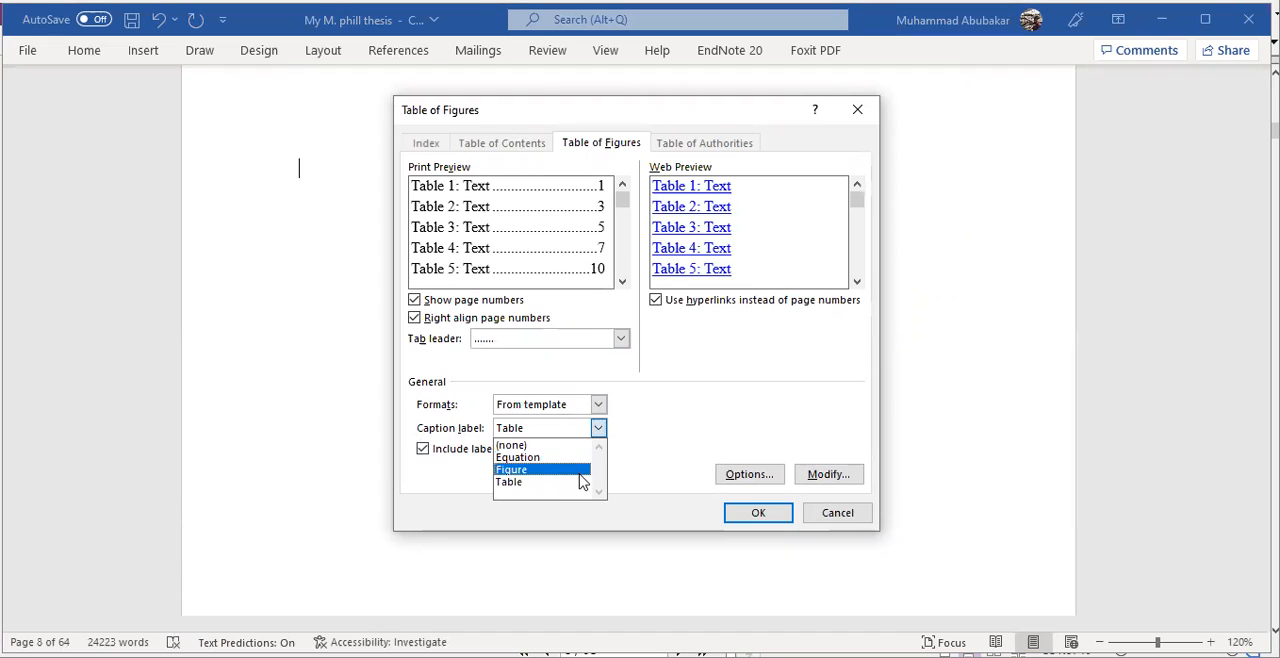
{"action": "left_click", "coordinate": [514, 472]}
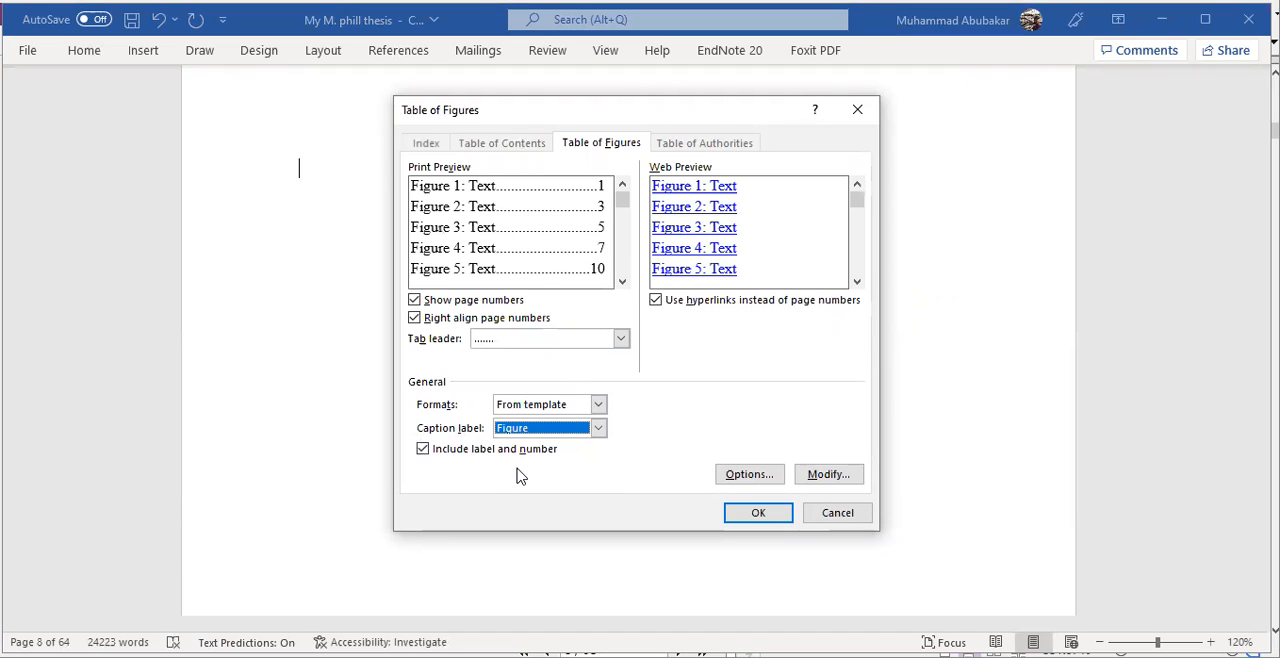
{"action": "left_click", "coordinate": [622, 283]}
{"action": "left_click", "coordinate": [622, 283]}
{"action": "left_click", "coordinate": [622, 283]}
{"action": "left_click", "coordinate": [622, 283]}
{"action": "left_click_drag", "start_coordinate": [617, 262], "coordinate": [620, 200]}
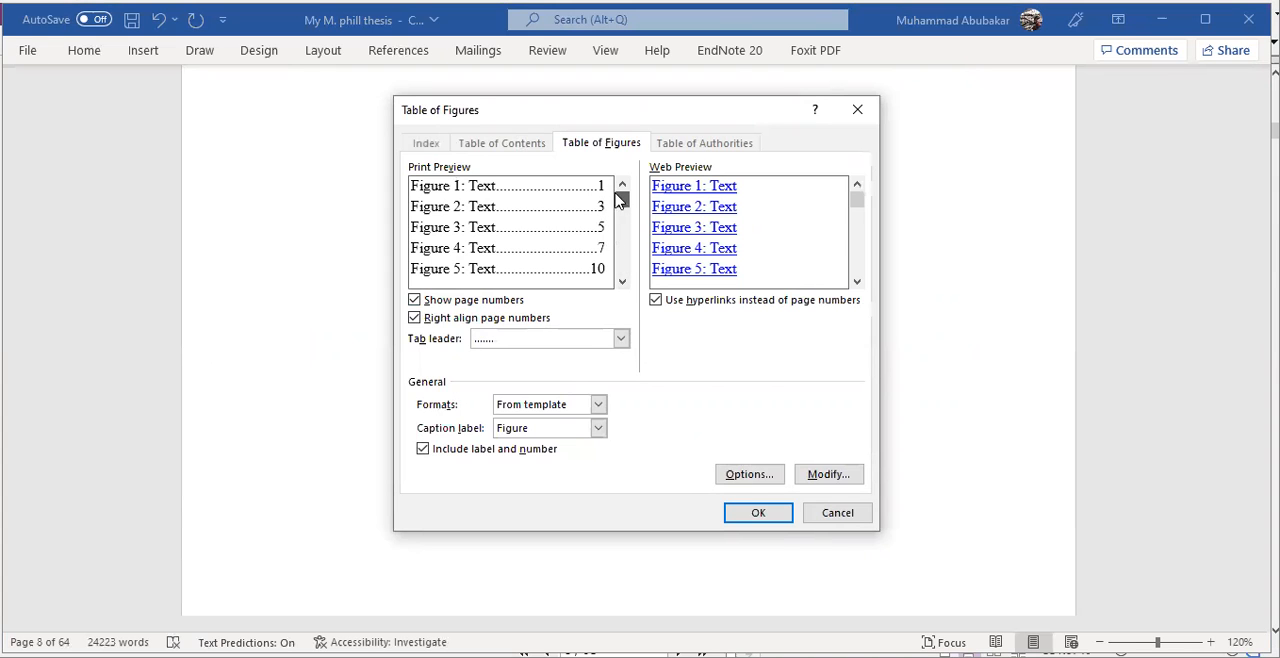
{"action": "left_click", "coordinate": [759, 513]}
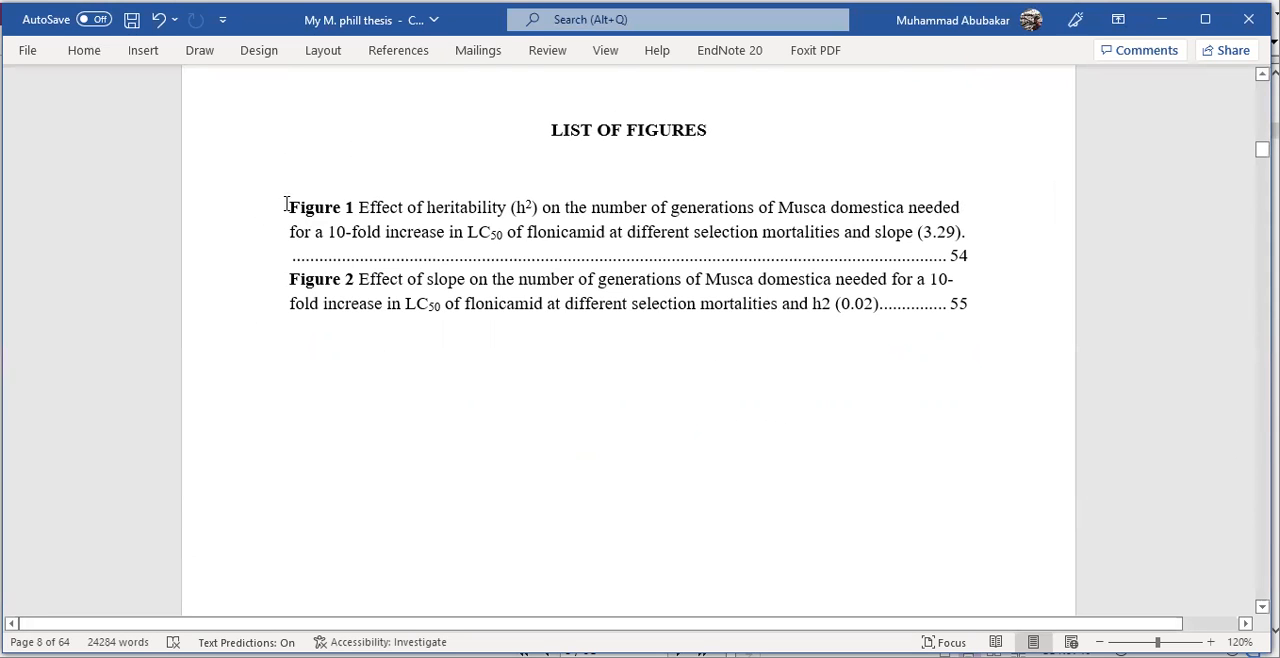
- Check the new list of figures and follow its Figure 1 entry to view the chart and caption
{"action": "left_click_drag", "start_coordinate": [282, 197], "coordinate": [923, 337]}
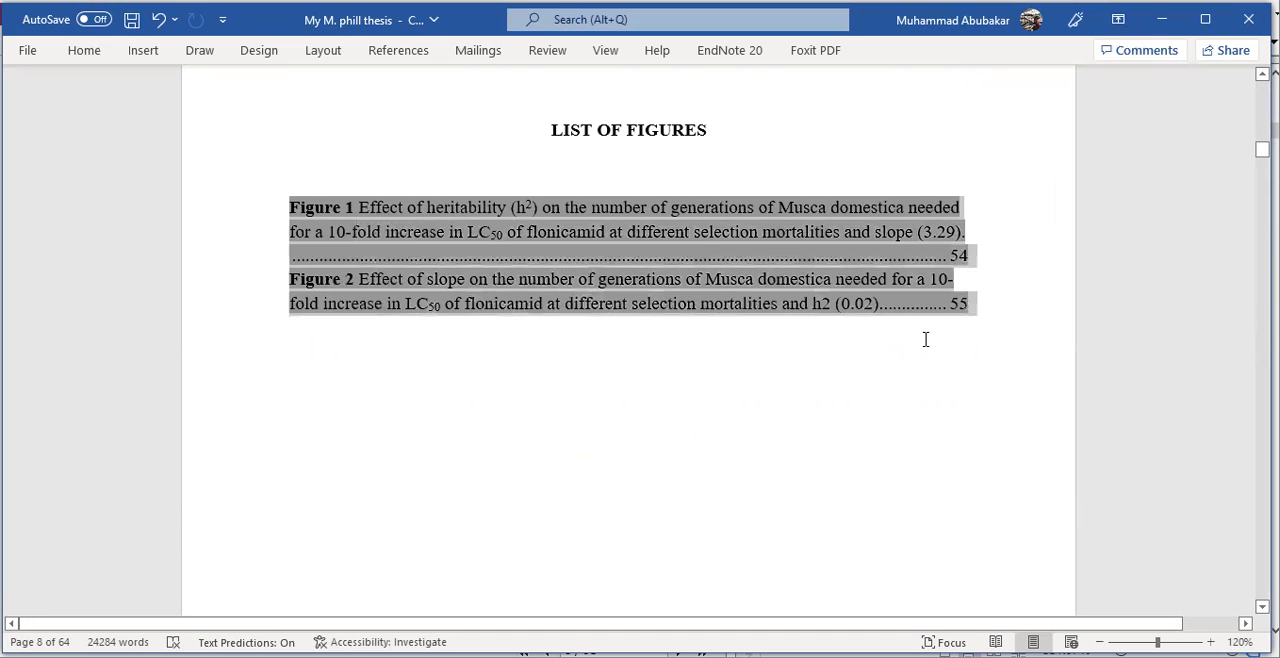
{"action": "left_click", "coordinate": [931, 398]}
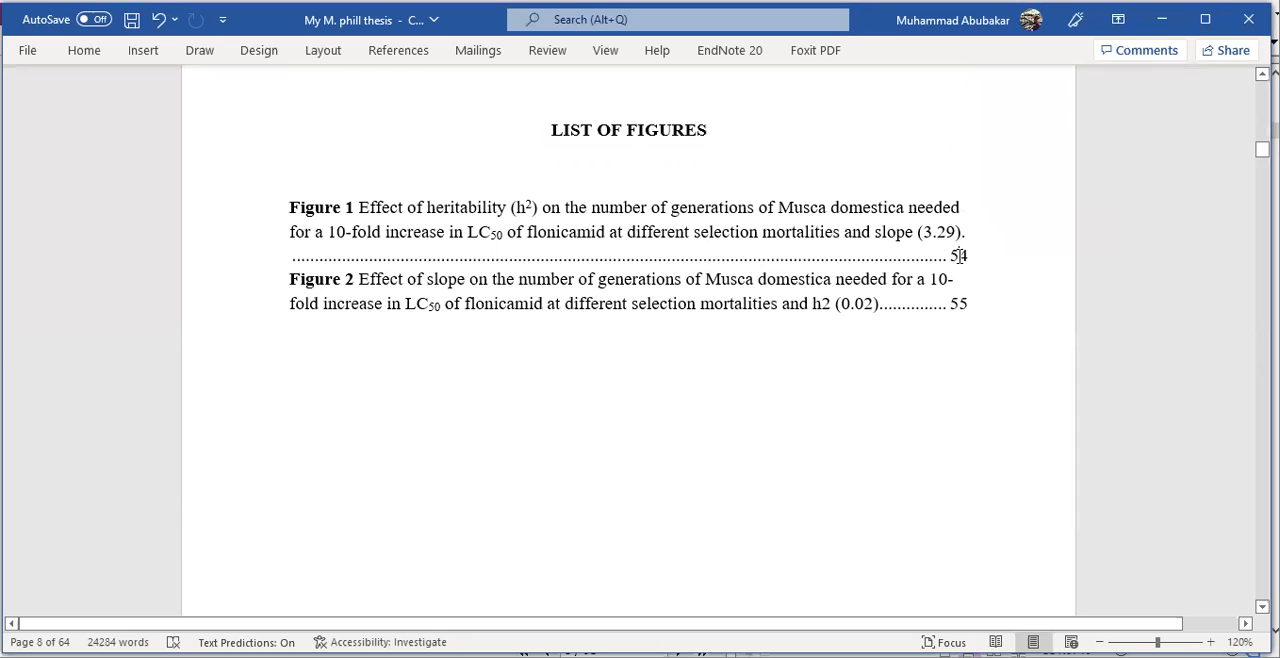
{"action": "left_click", "coordinate": [872, 232]}
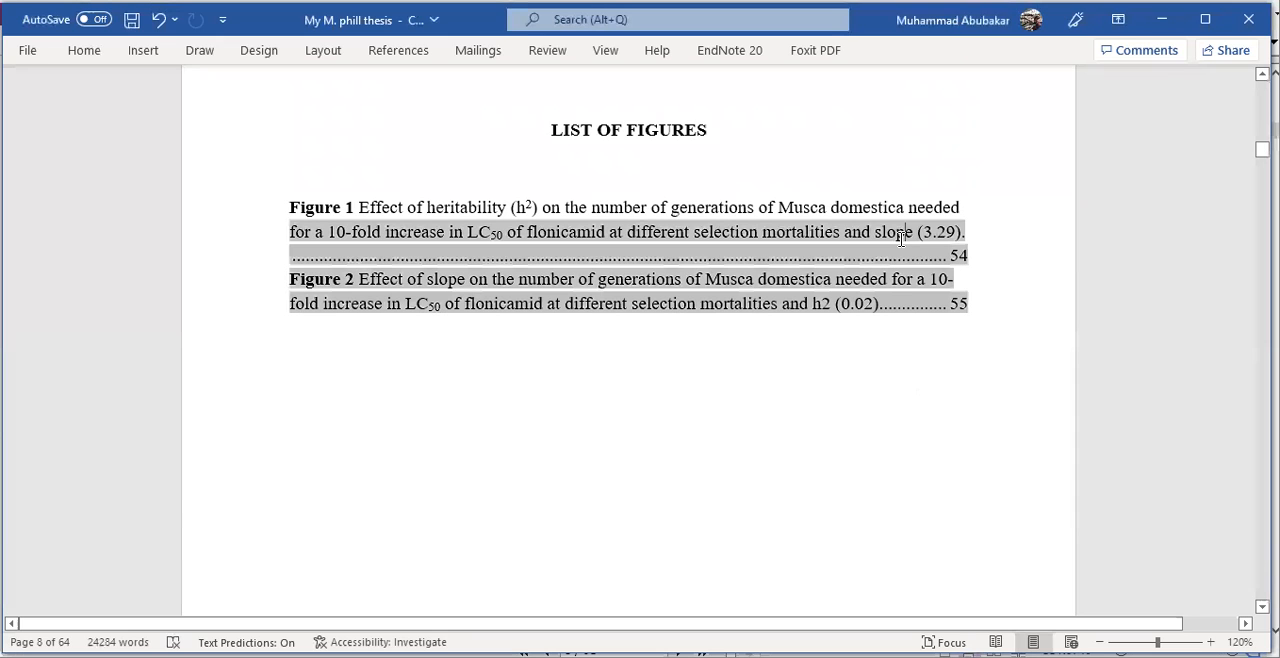
{"action": "left_click", "coordinate": [827, 367]}
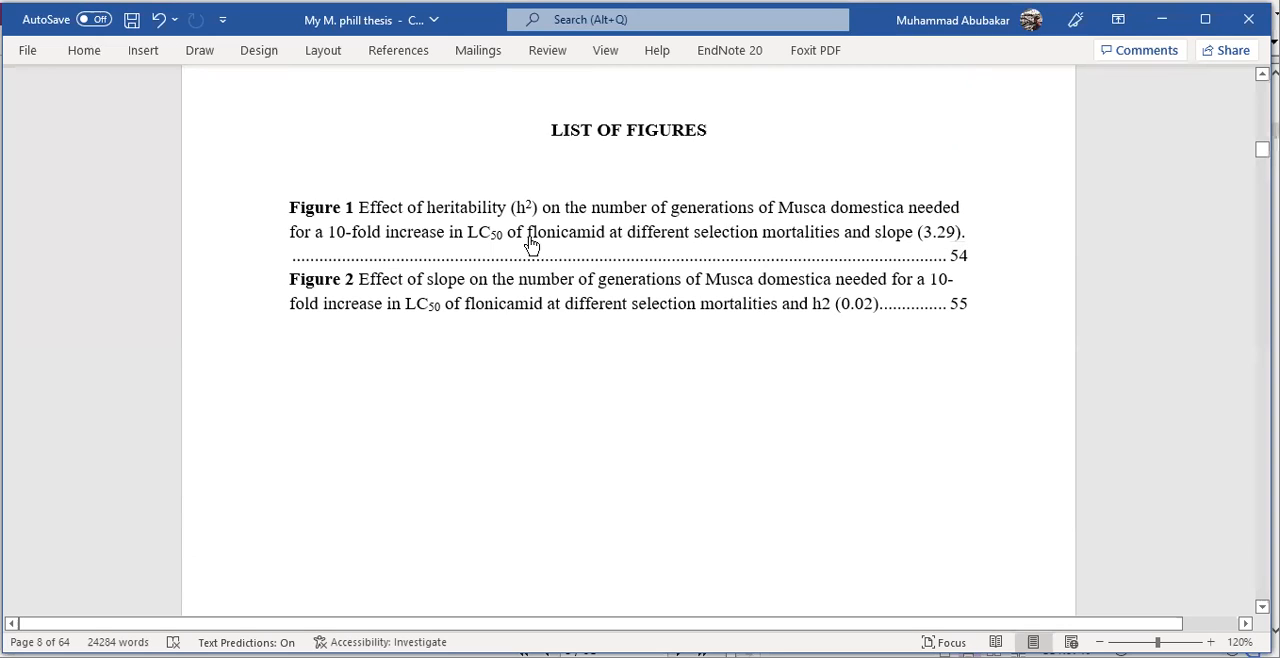
{"action": "left_click", "coordinate": [951, 258], "text": "ctrl"}
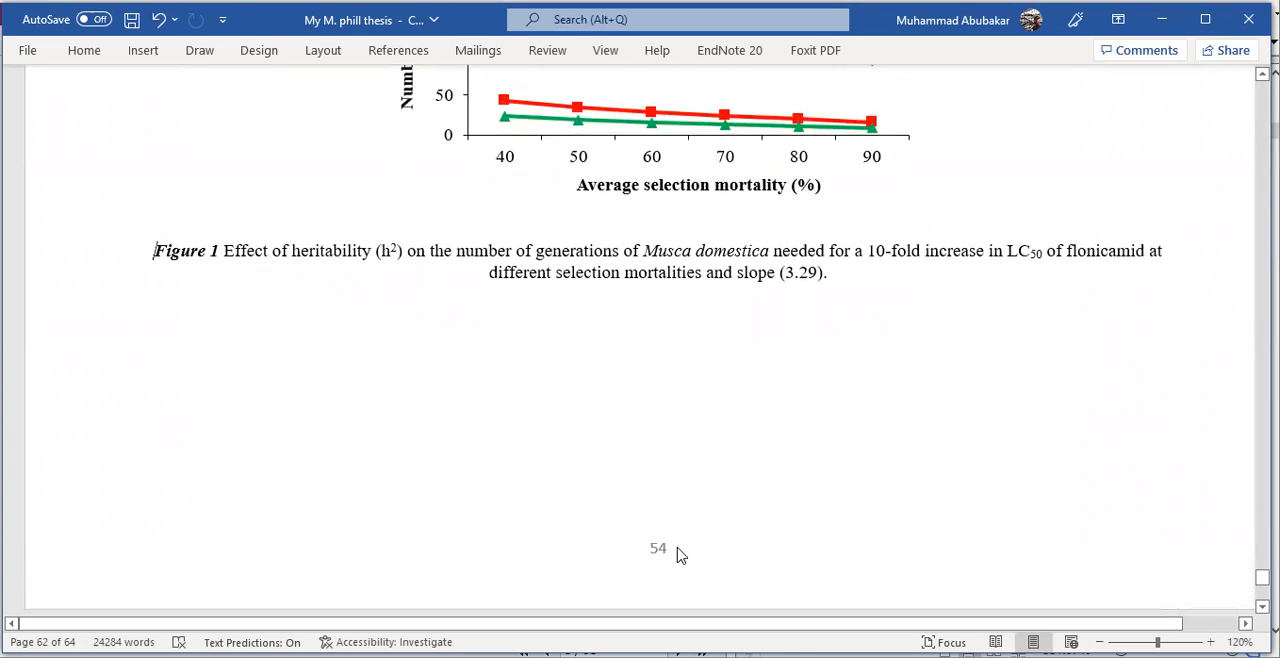
{"action": "scroll", "coordinate": [656, 475], "scroll_direction": "up", "scroll_amount": 5}
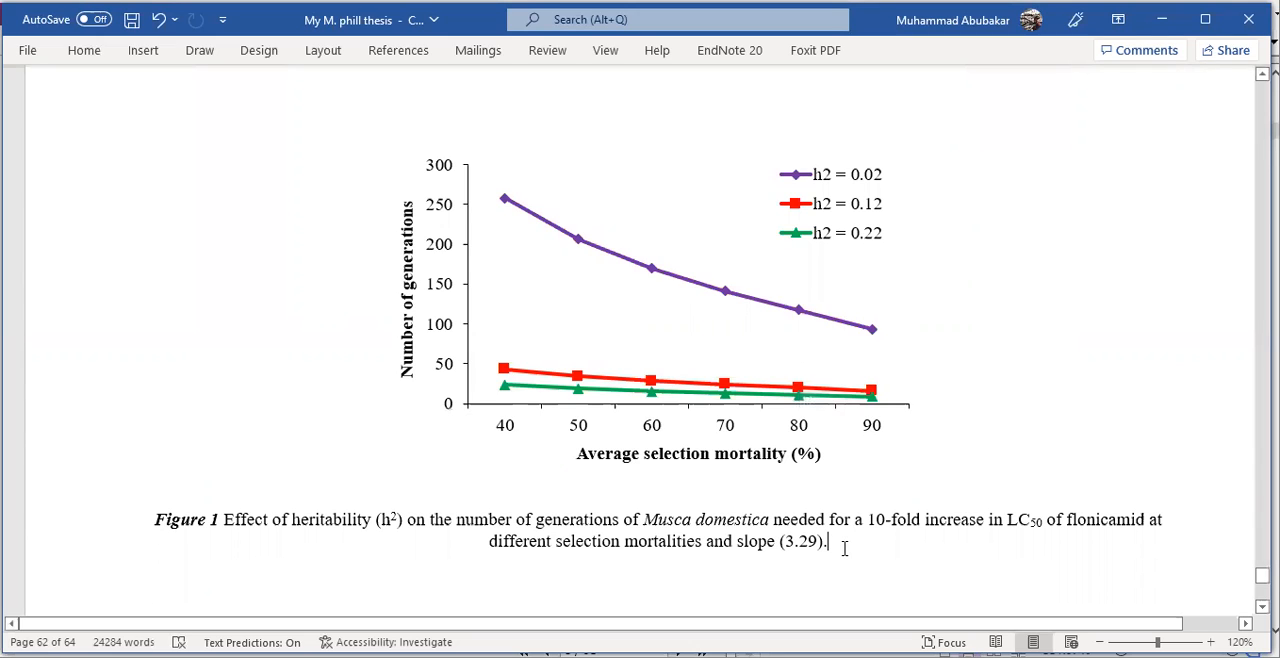
- Start a manual caption line below the chart's automatic caption, keeping only "Figure 1" as its text
{"action": "type", "text": "Figure 1"}
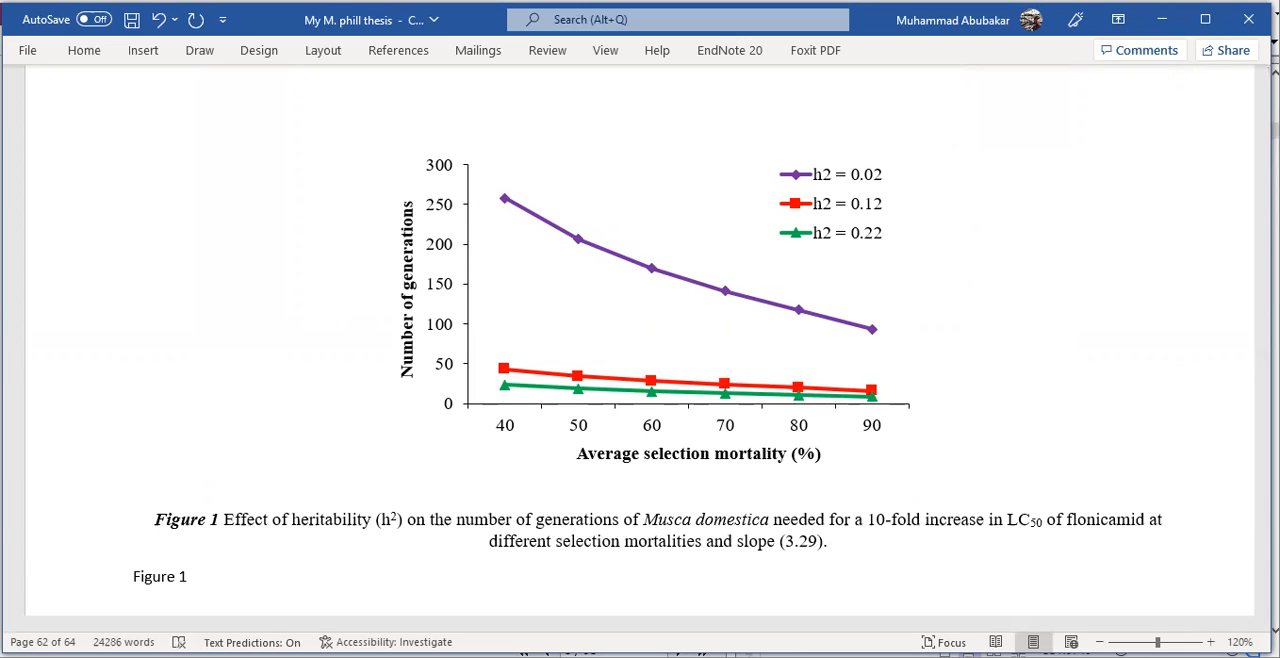
{"action": "type", "text": " Effecr"}
{"action": "key", "text": "BackSpace"}
{"action": "type", "text": "t of heritability (h"}
{"action": "key", "text": "BackSpace"}
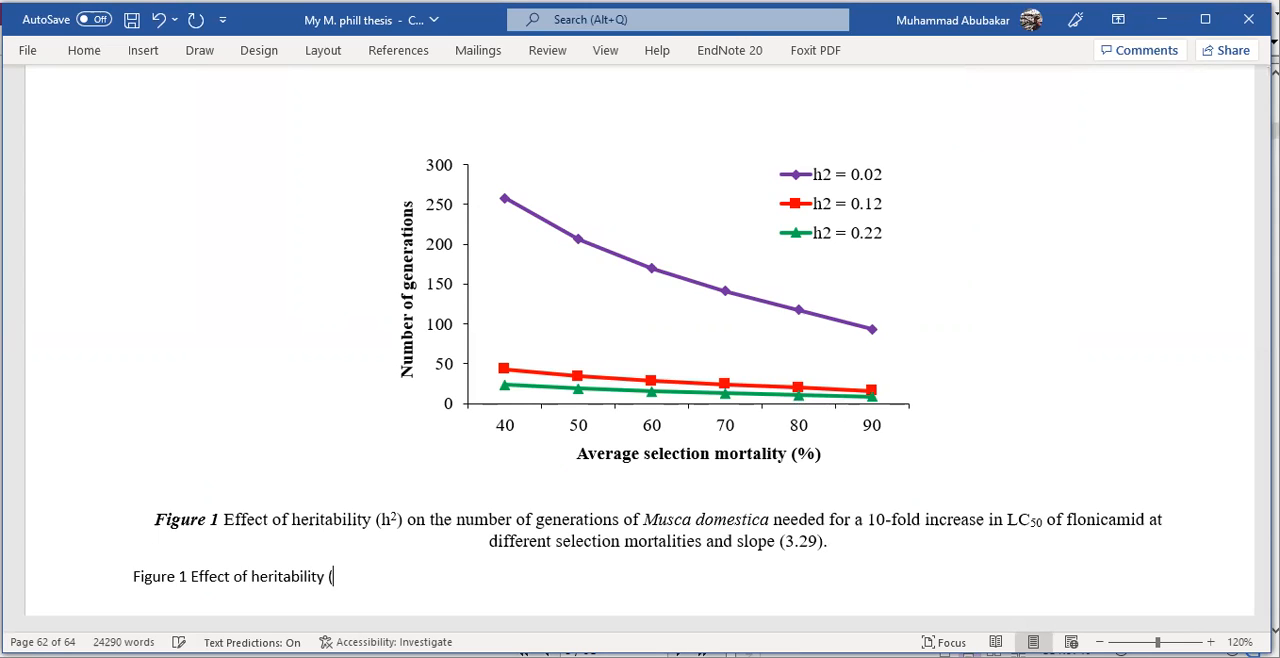
{"action": "key", "text": "BackSpace"}
{"action": "key", "text": "BackSpace"}
{"action": "key", "text": "BackSpace"}
{"action": "key", "text": "BackSpace"}
{"action": "key", "text": "BackSpace"}
{"action": "key", "text": "BackSpace"}
{"action": "key", "text": "BackSpace"}
{"action": "key", "text": "BackSpace"}
{"action": "key", "text": "BackSpace"}
{"action": "key", "text": "BackSpace"}
{"action": "key", "text": "BackSpace"}
{"action": "key", "text": "BackSpace"}
{"action": "key", "text": "BackSpace"}
{"action": "key", "text": "BackSpace"}
{"action": "key", "text": "BackSpace"}
{"action": "key", "text": "BackSpace"}
{"action": "key", "text": "BackSpace"}
{"action": "key", "text": "BackSpace"}
{"action": "key", "text": "BackSpace"}
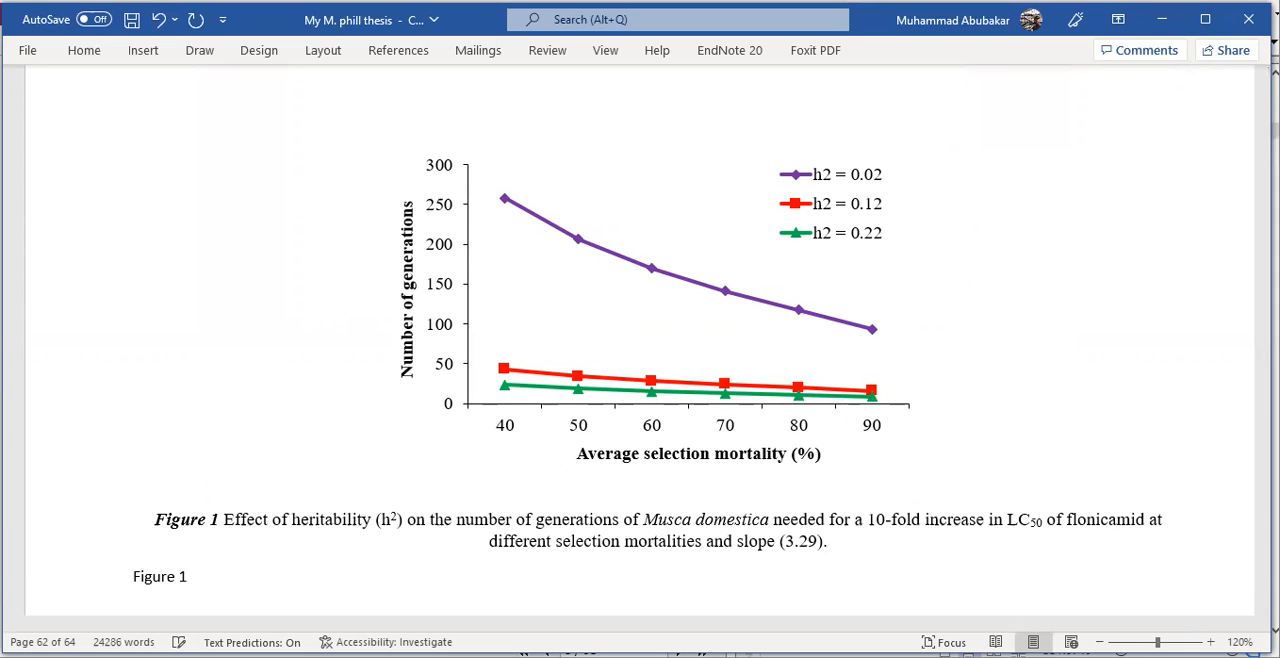
- Copy the description from the chart's automatic caption into the Figure 1 line below it, keeping the original caption intact
{"action": "left_click_drag", "start_coordinate": [832, 548], "coordinate": [229, 527]}
{"action": "key", "text": "ctrl+c"}
{"action": "key", "text": "Delete"}
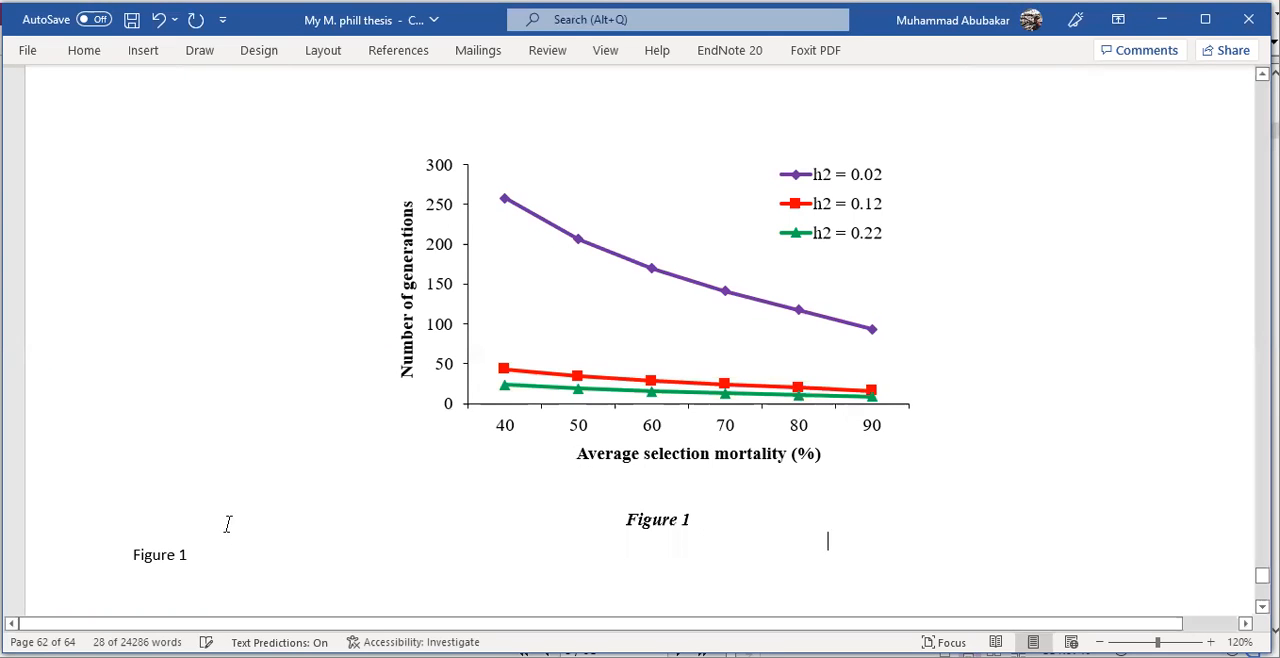
{"action": "key", "text": "ctrl+v"}
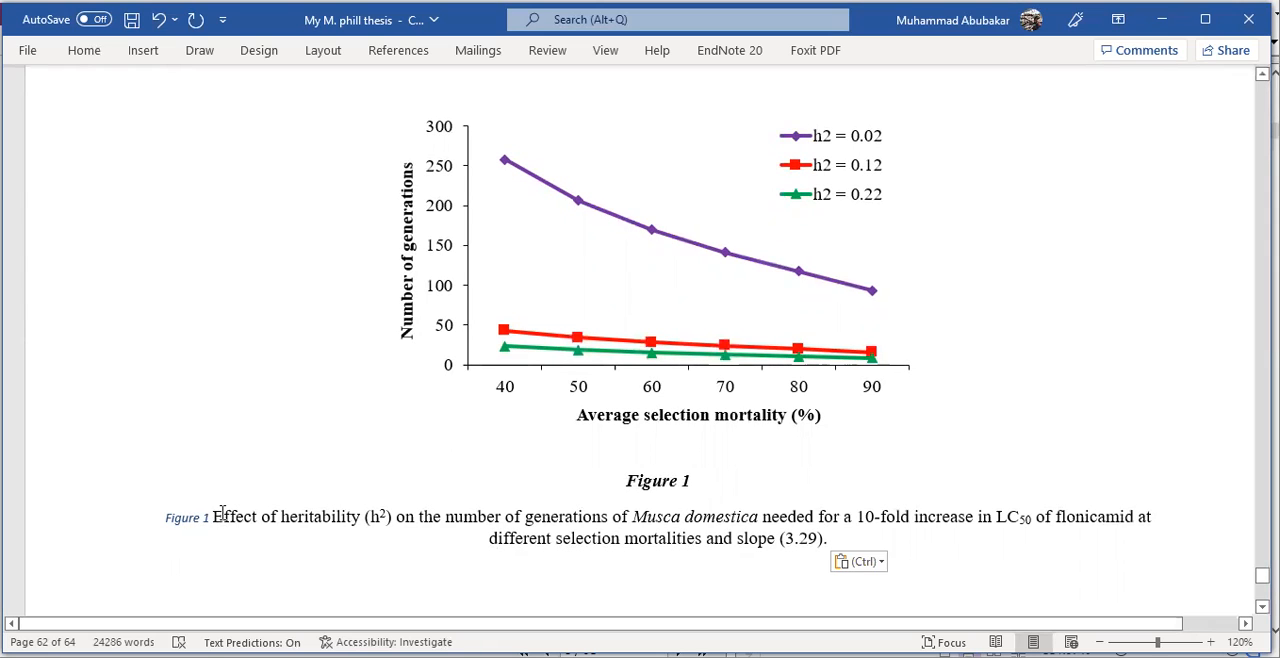
{"action": "key", "text": "ctrl+z"}
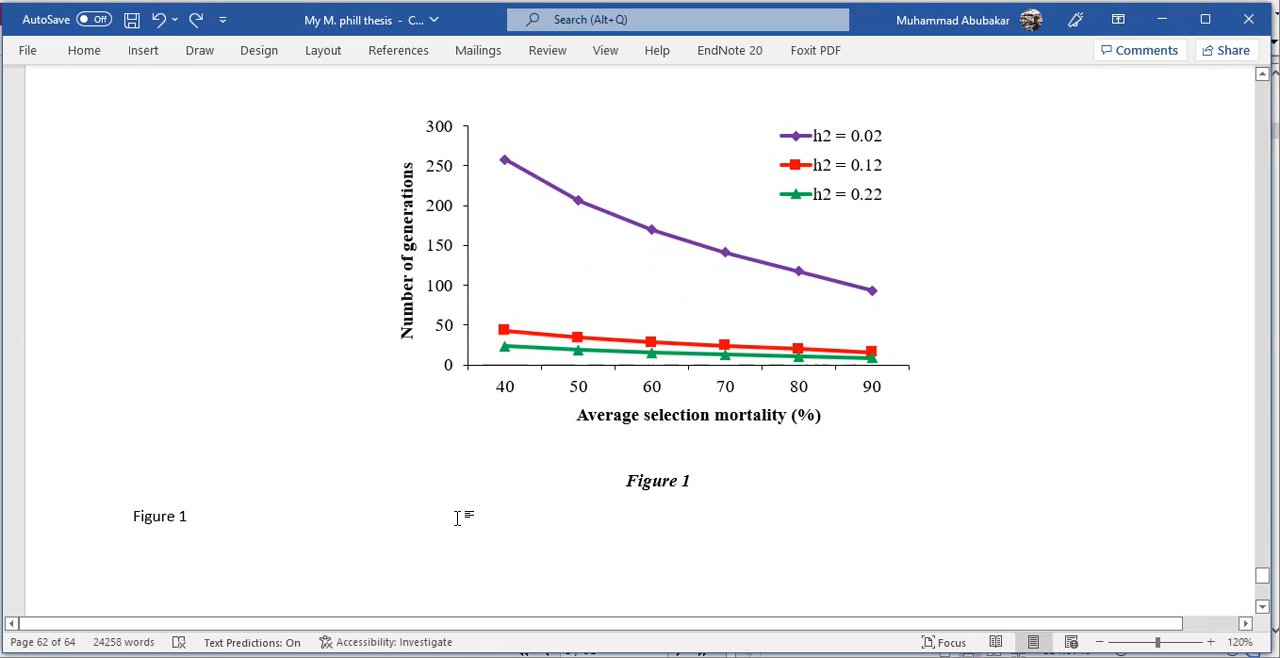
{"action": "key", "text": "ctrl+y"}
{"action": "key", "text": "ctrl+c"}
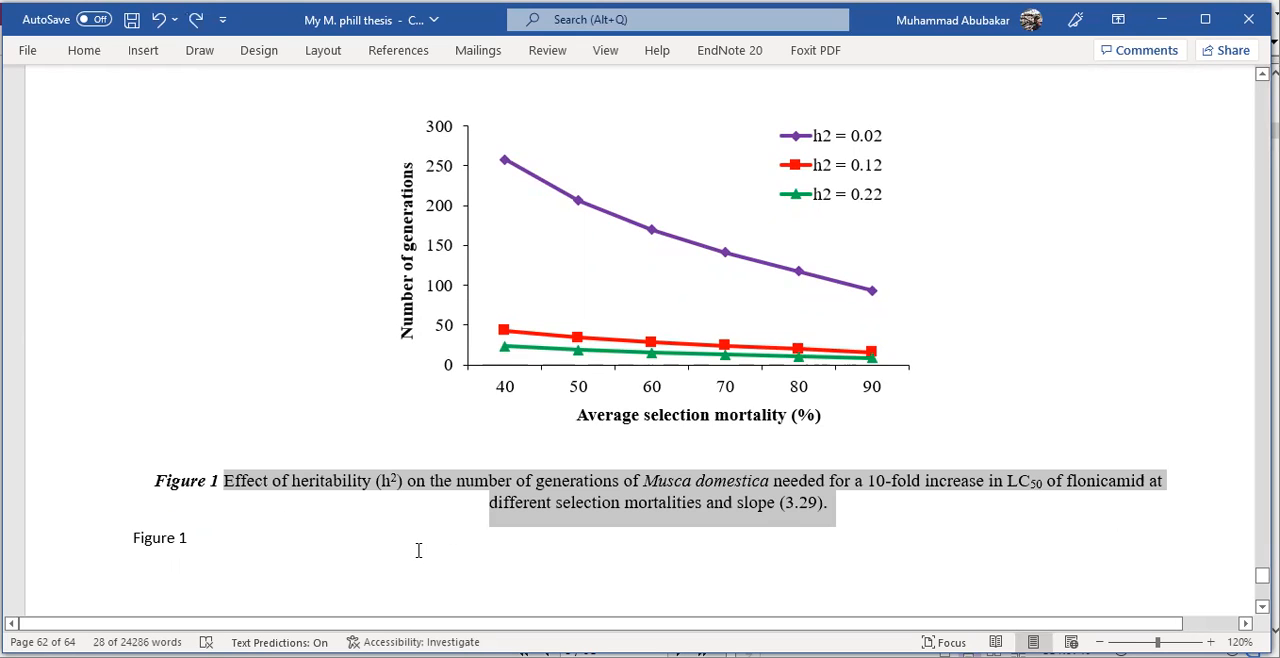
{"action": "left_click", "coordinate": [418, 550]}
{"action": "key", "text": "ctrl+v"}
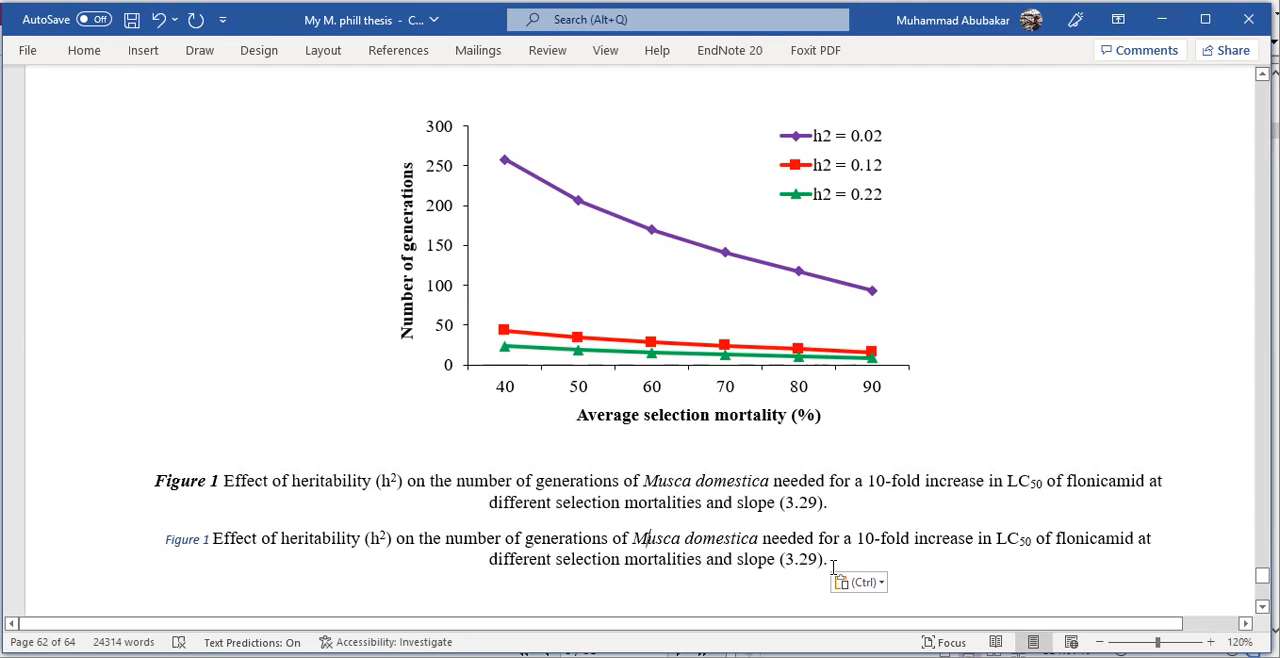
- Delete the entire duplicate Figure 1 caption line below the chart's bold caption
{"action": "left_click", "coordinate": [617, 481]}
{"action": "left_click_drag", "start_coordinate": [829, 502], "coordinate": [164, 490]}
{"action": "left_click_drag", "start_coordinate": [165, 540], "coordinate": [837, 567]}
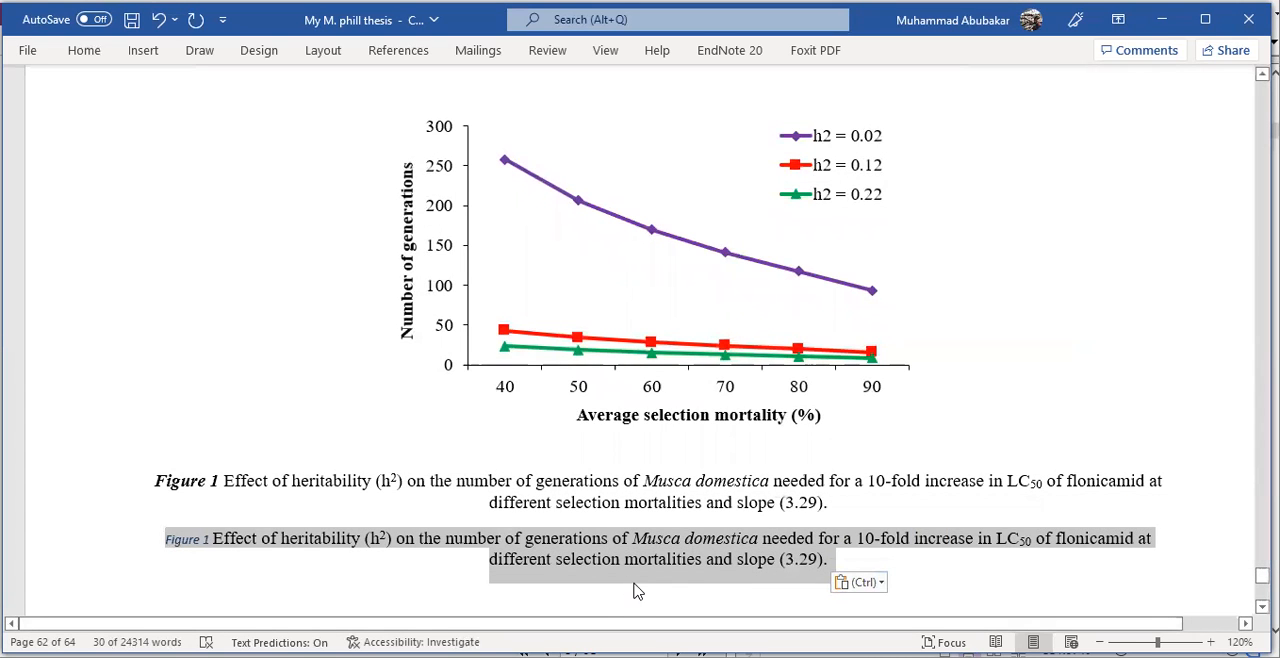
{"action": "key", "text": "Delete"}
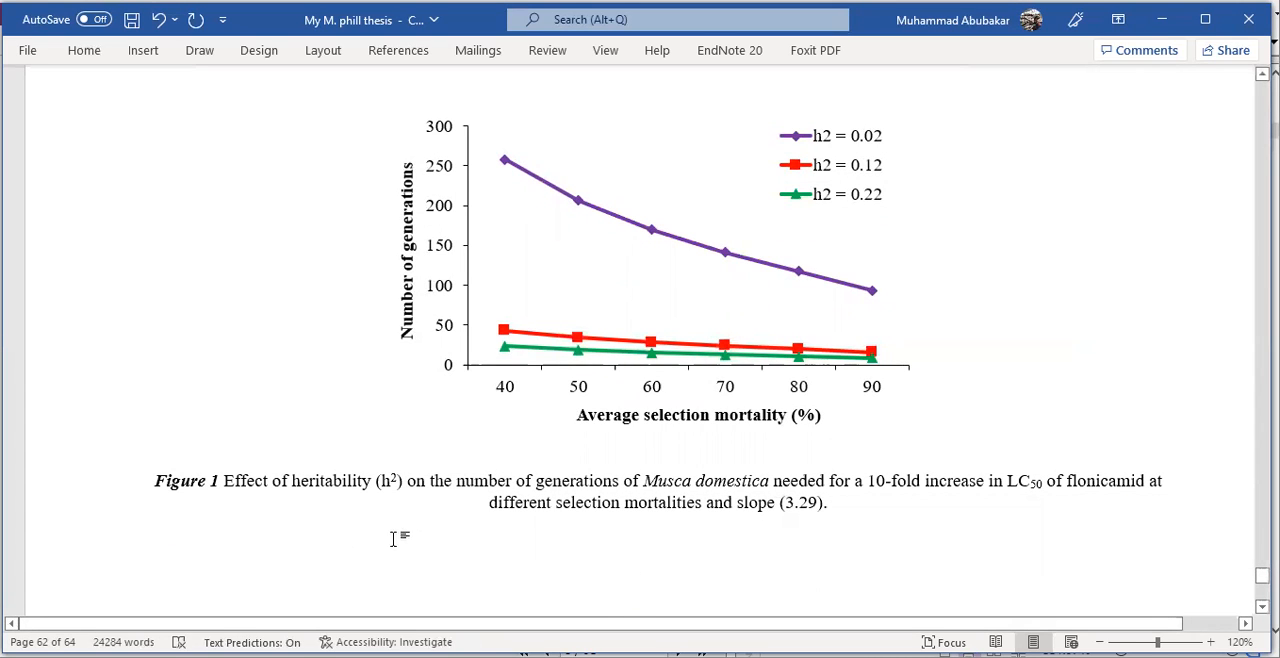
{"action": "left_click", "coordinate": [576, 277]}
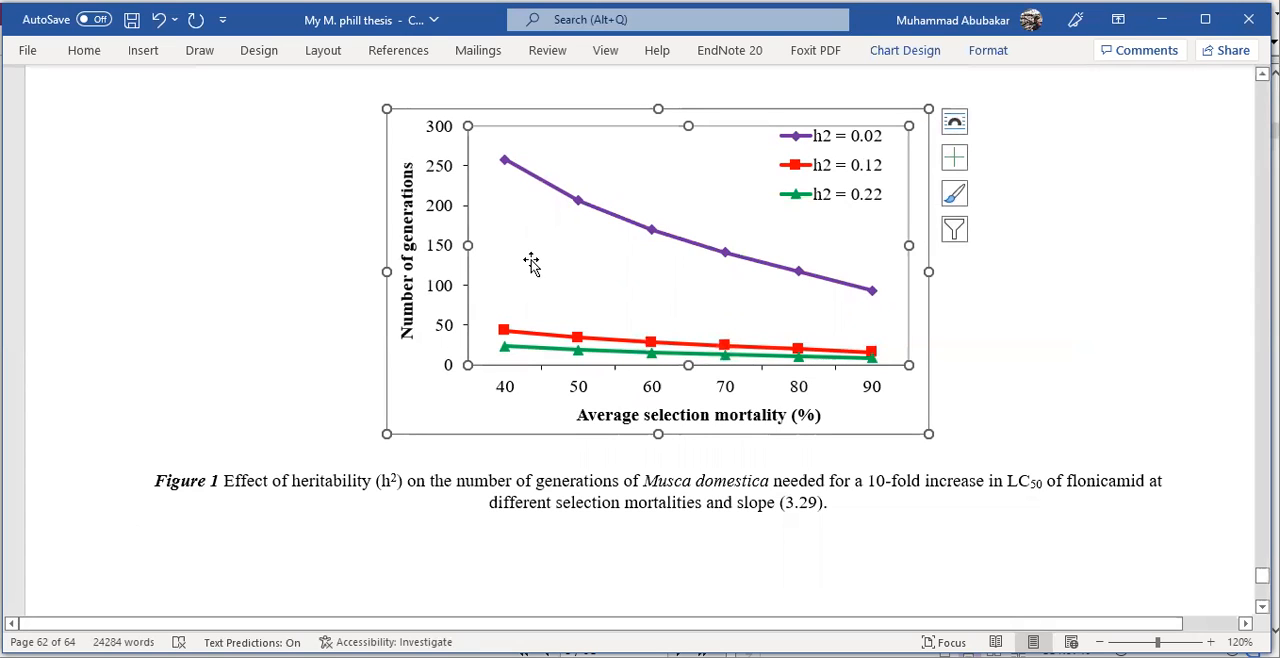
{"action": "right_click", "coordinate": [531, 262]}
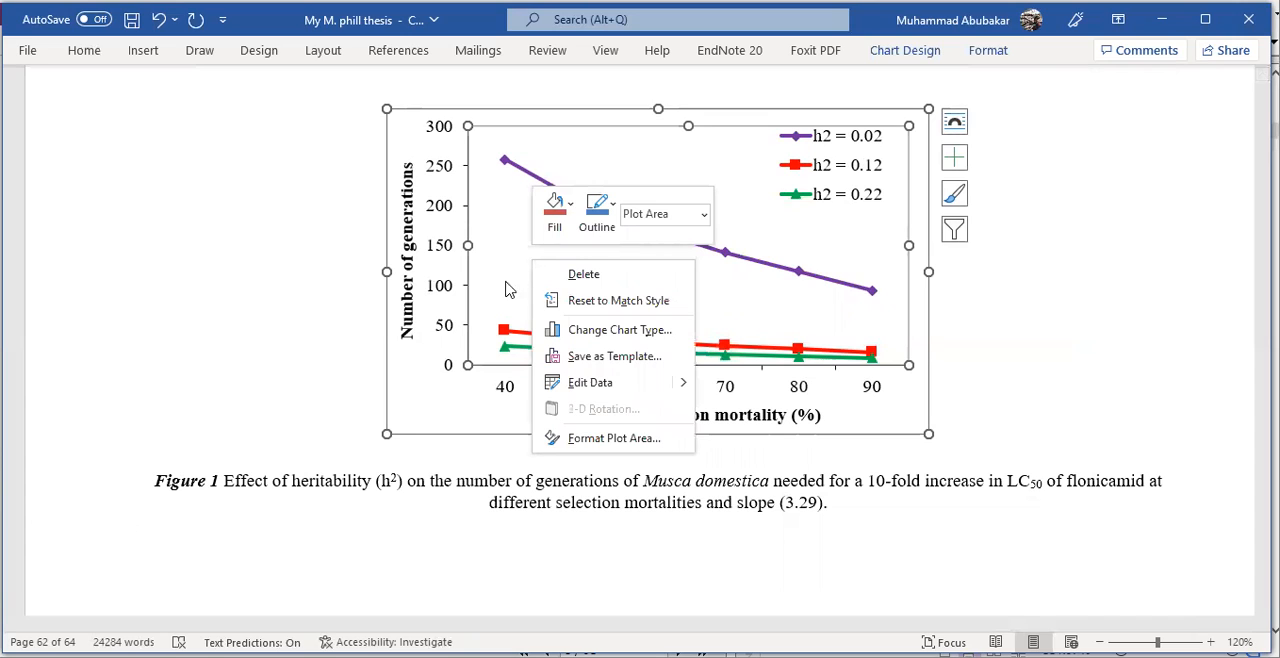
{"action": "left_click", "coordinate": [411, 393]}
{"action": "right_click", "coordinate": [413, 396]}
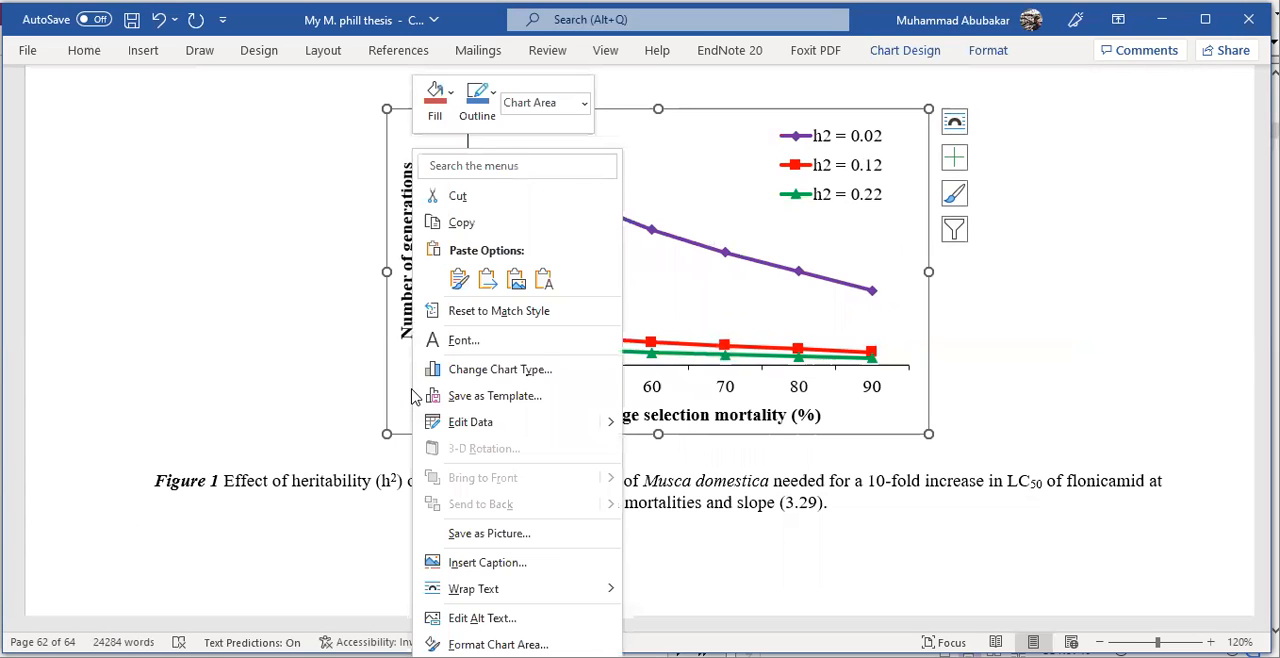
{"action": "key", "text": "Escape"}
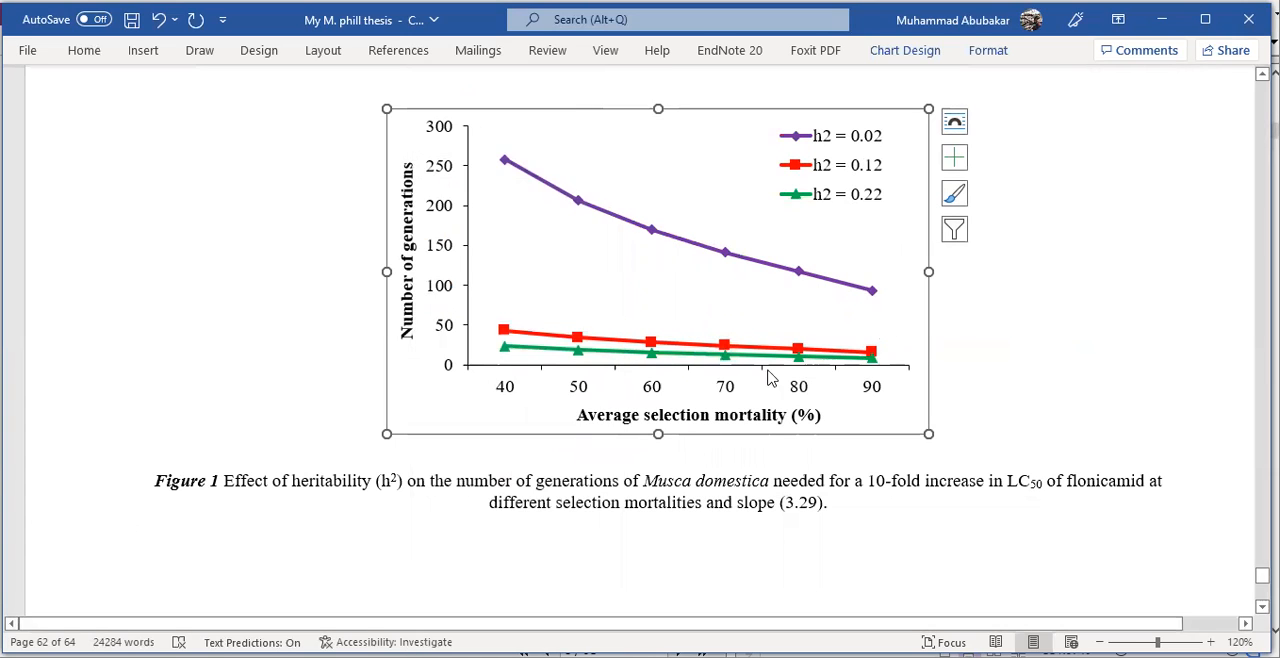
- Start inserting a caption for the whole heritability chart, using the Figure label
{"action": "left_click", "coordinate": [575, 257]}
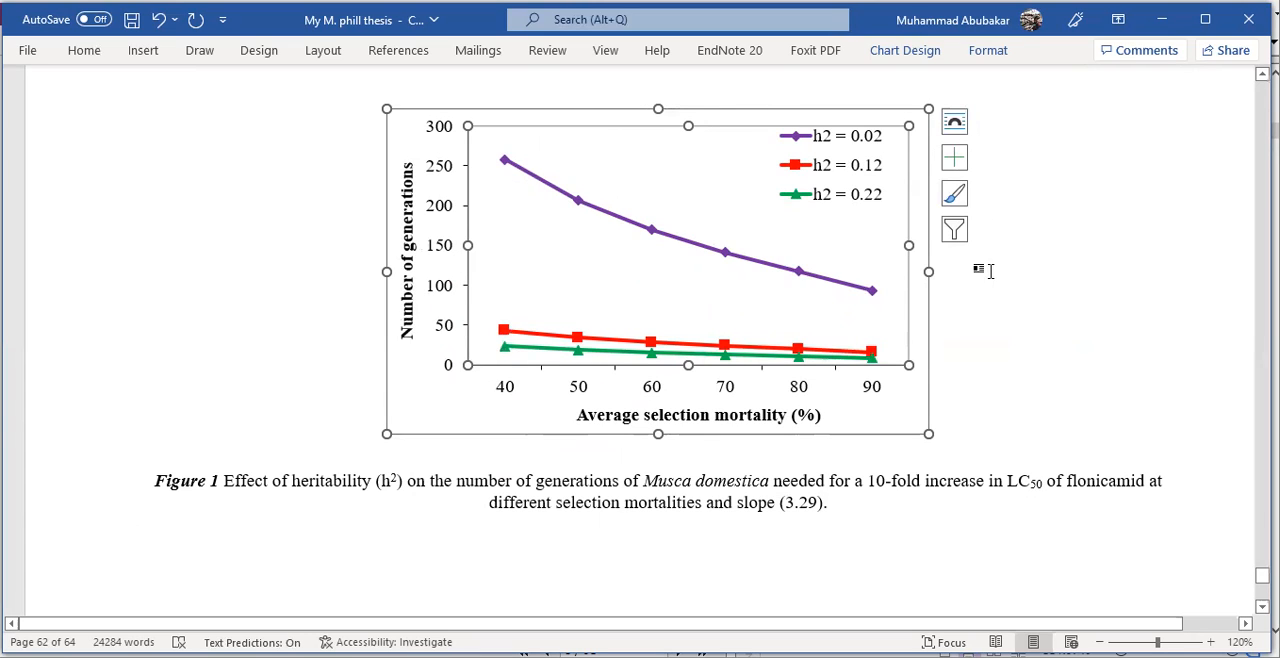
{"action": "right_click", "coordinate": [540, 245]}
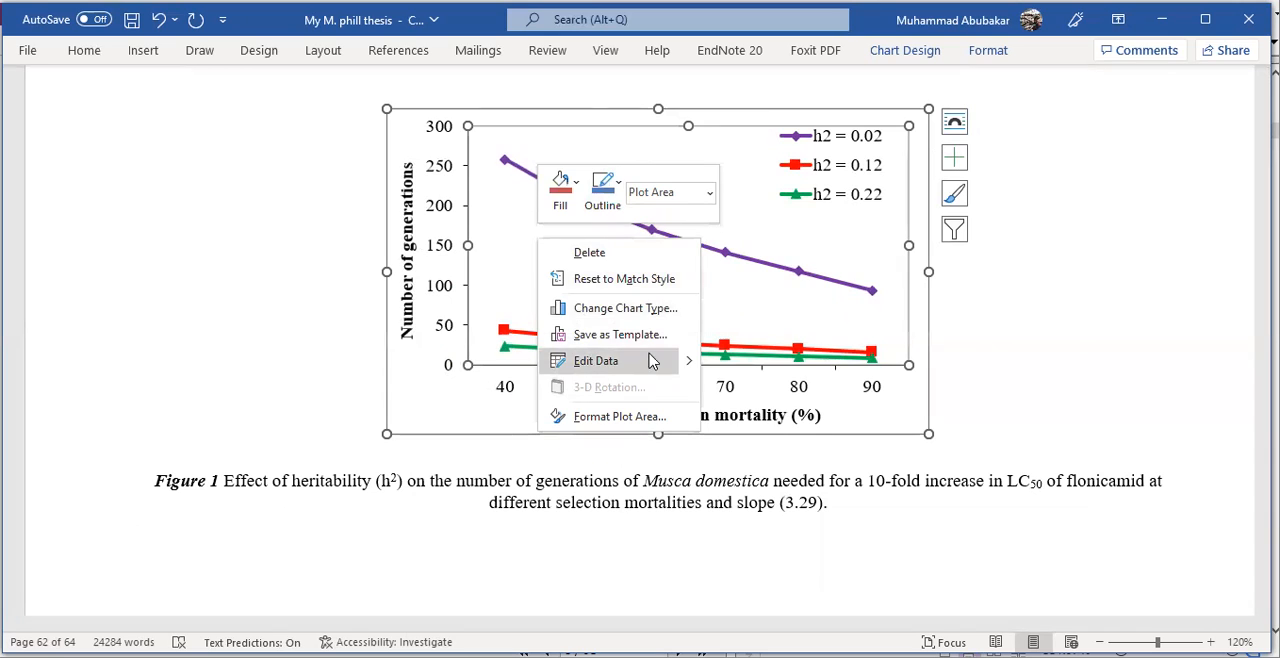
{"action": "left_click", "coordinate": [420, 406]}
{"action": "right_click", "coordinate": [418, 406]}
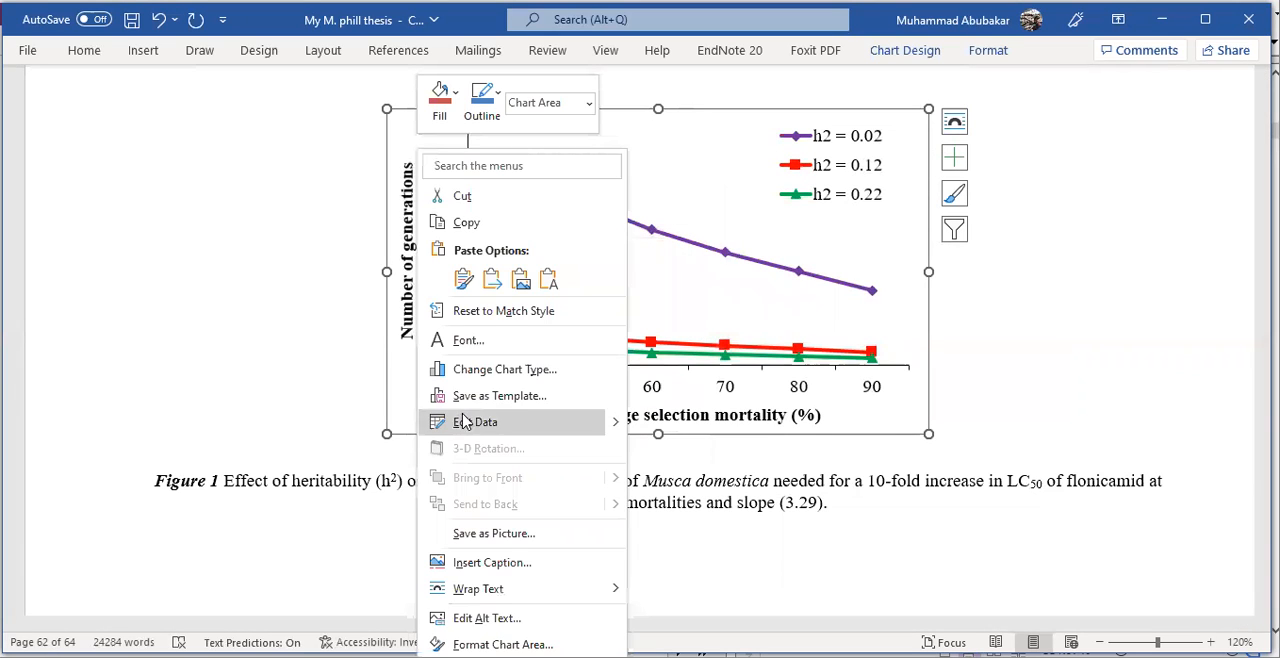
{"action": "left_click", "coordinate": [511, 565]}
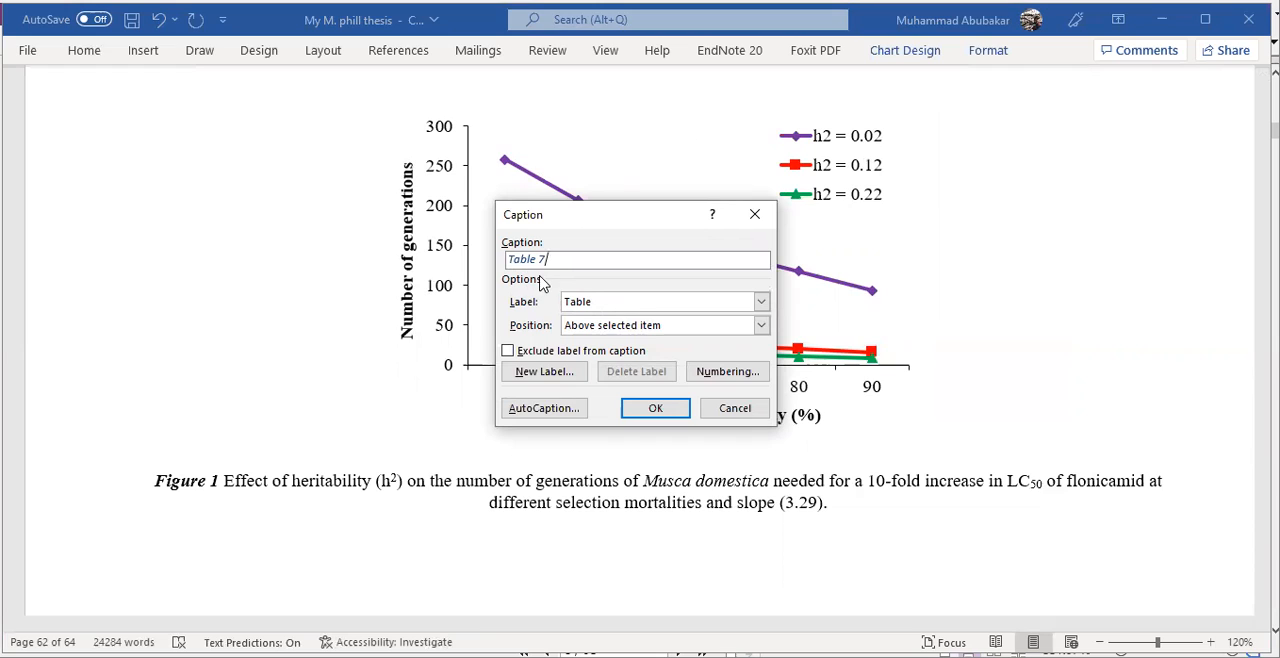
{"action": "left_click", "coordinate": [762, 302]}
{"action": "left_click", "coordinate": [682, 332]}
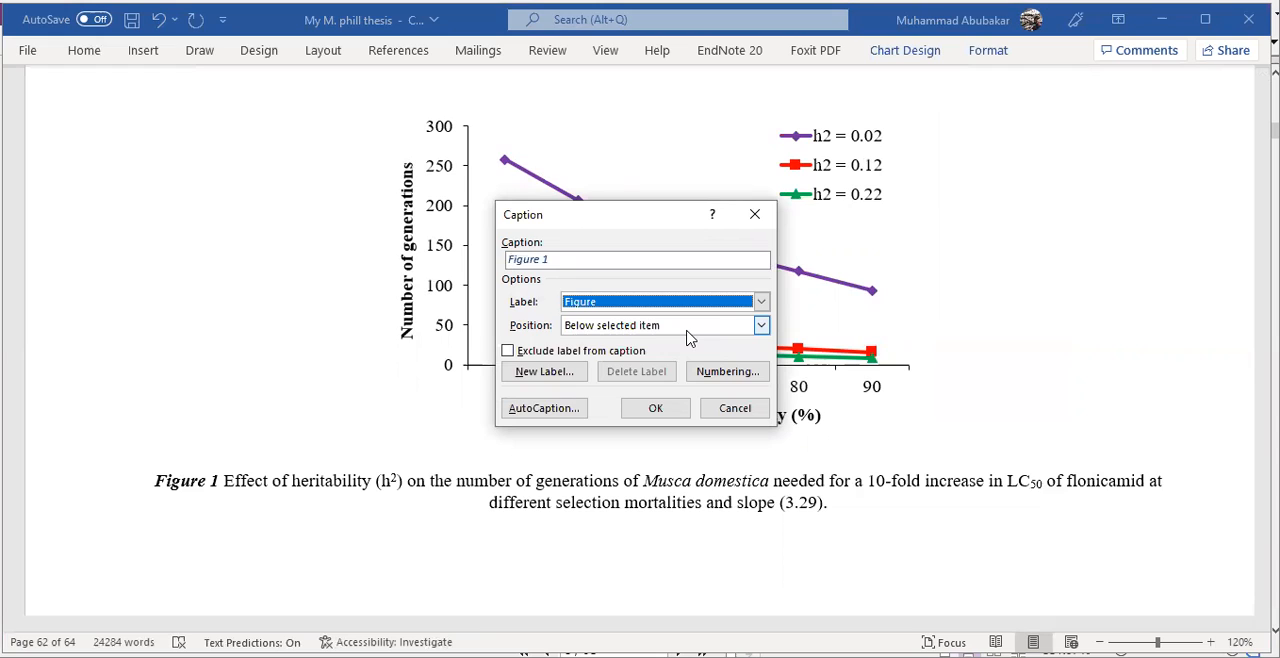
- Try the caption position Above selected item, return it to Below selected item, and close the caption settings without inserting
{"action": "left_click", "coordinate": [613, 330]}
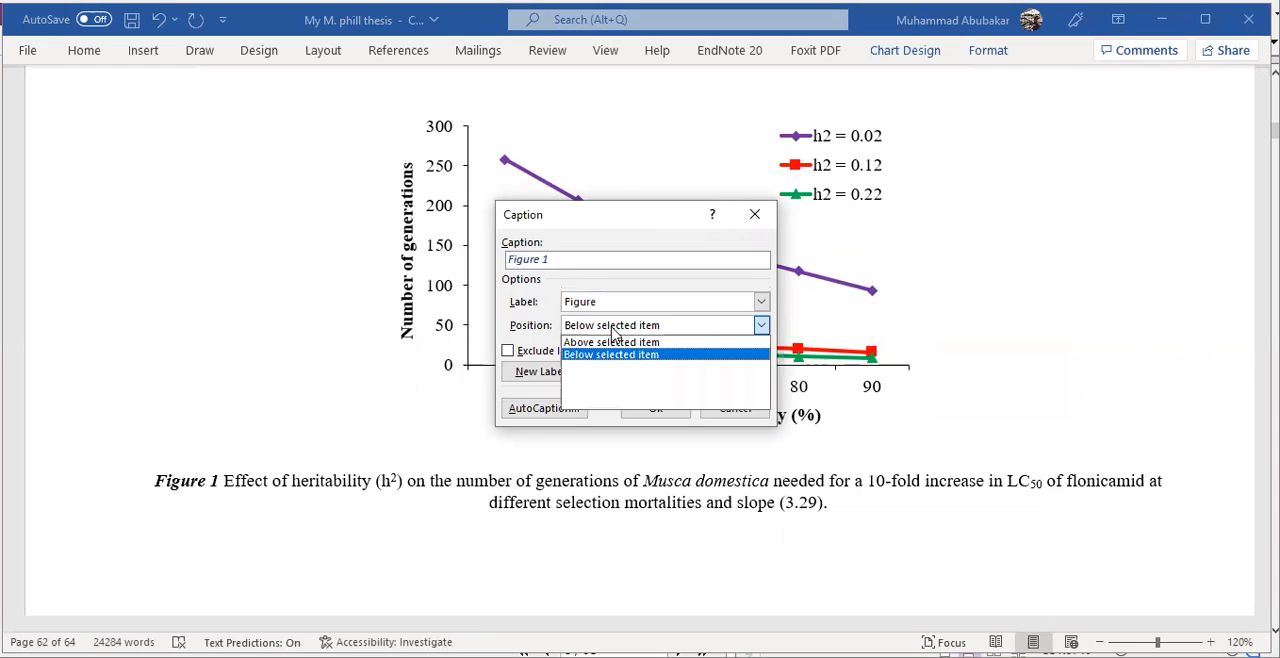
{"action": "left_click", "coordinate": [614, 355]}
{"action": "left_click", "coordinate": [630, 329]}
{"action": "left_click", "coordinate": [628, 340]}
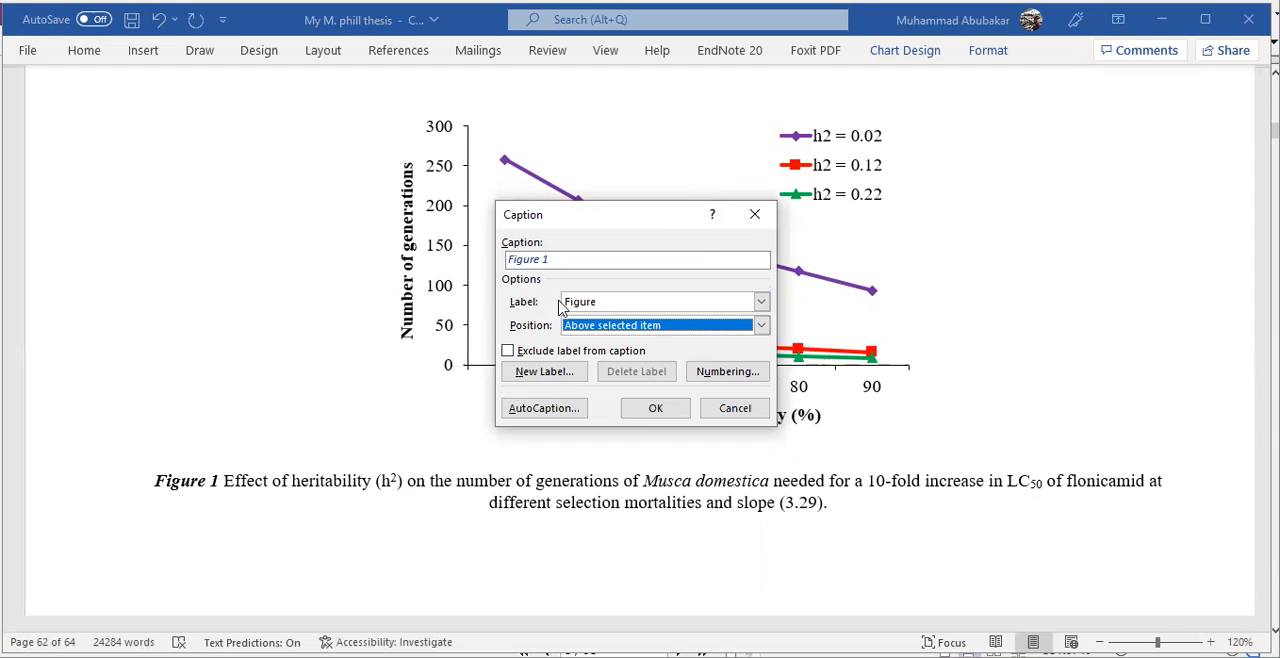
{"action": "left_click", "coordinate": [760, 326]}
{"action": "left_click", "coordinate": [685, 364]}
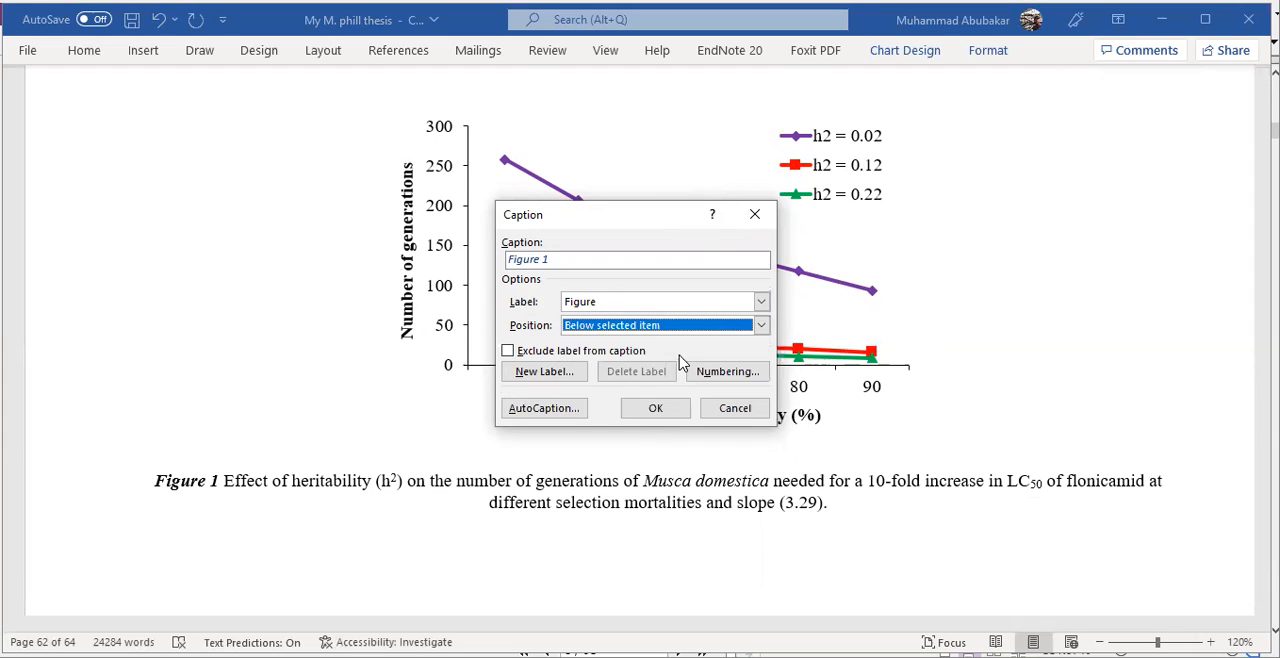
{"action": "left_click", "coordinate": [755, 214]}
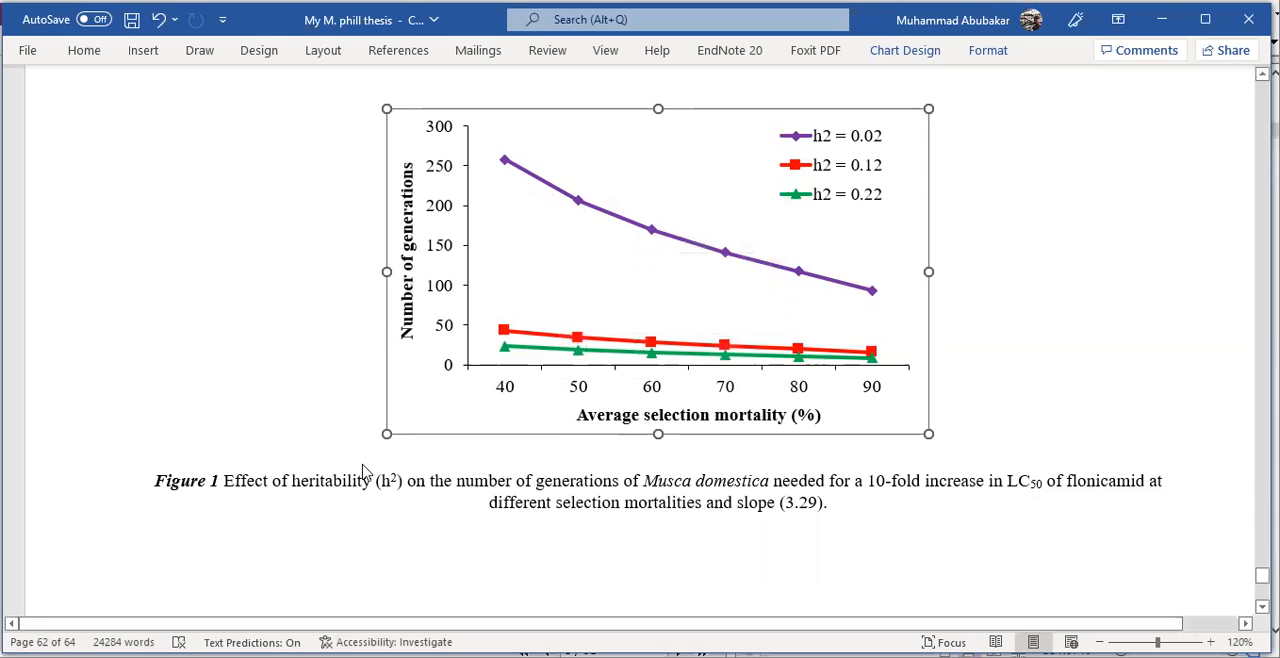
- Set up a caption with the Figure label for the slope chart on the following page, and close the settings without inserting
{"action": "scroll", "coordinate": [365, 472], "scroll_direction": "down", "scroll_amount": 10}
{"action": "scroll", "coordinate": [301, 414], "scroll_direction": "up", "scroll_amount": 2}
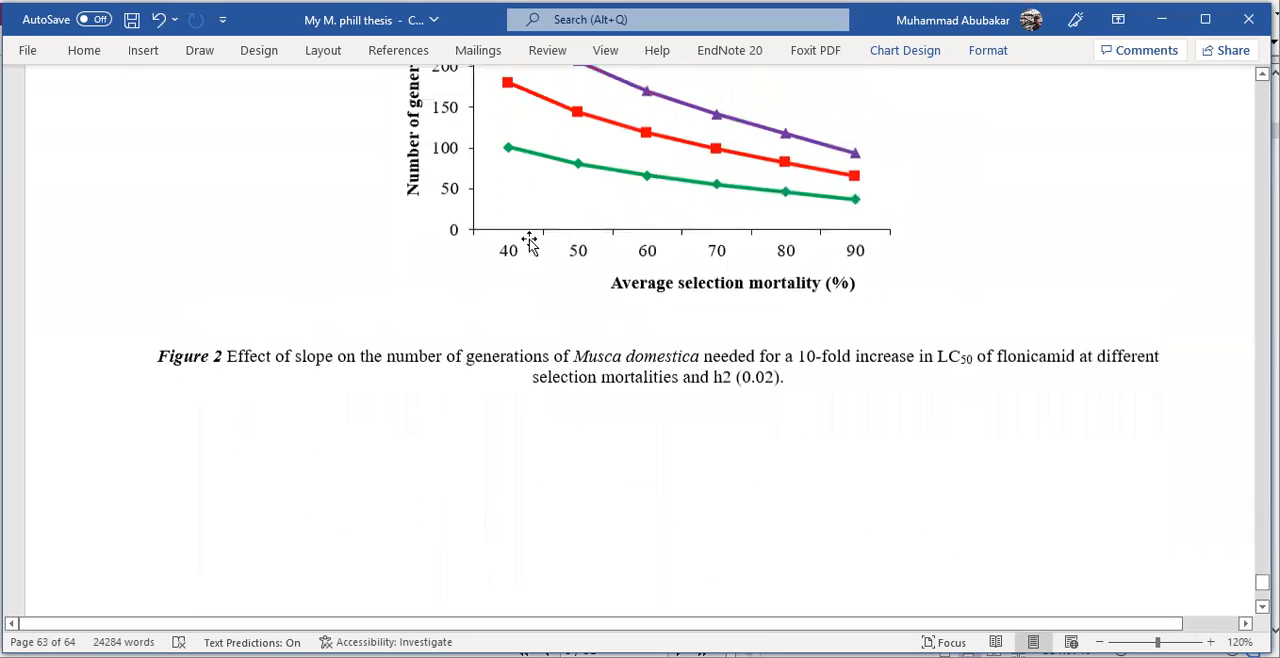
{"action": "scroll", "coordinate": [560, 180], "scroll_direction": "up", "scroll_amount": 4}
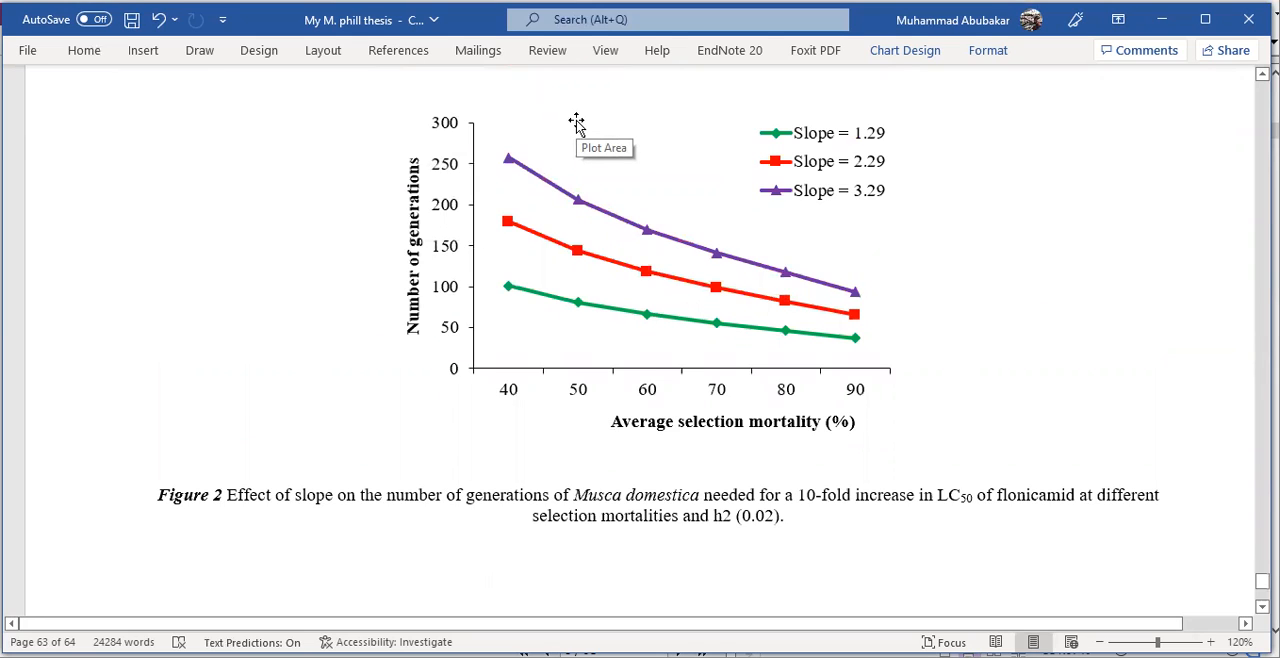
{"action": "right_click", "coordinate": [395, 406]}
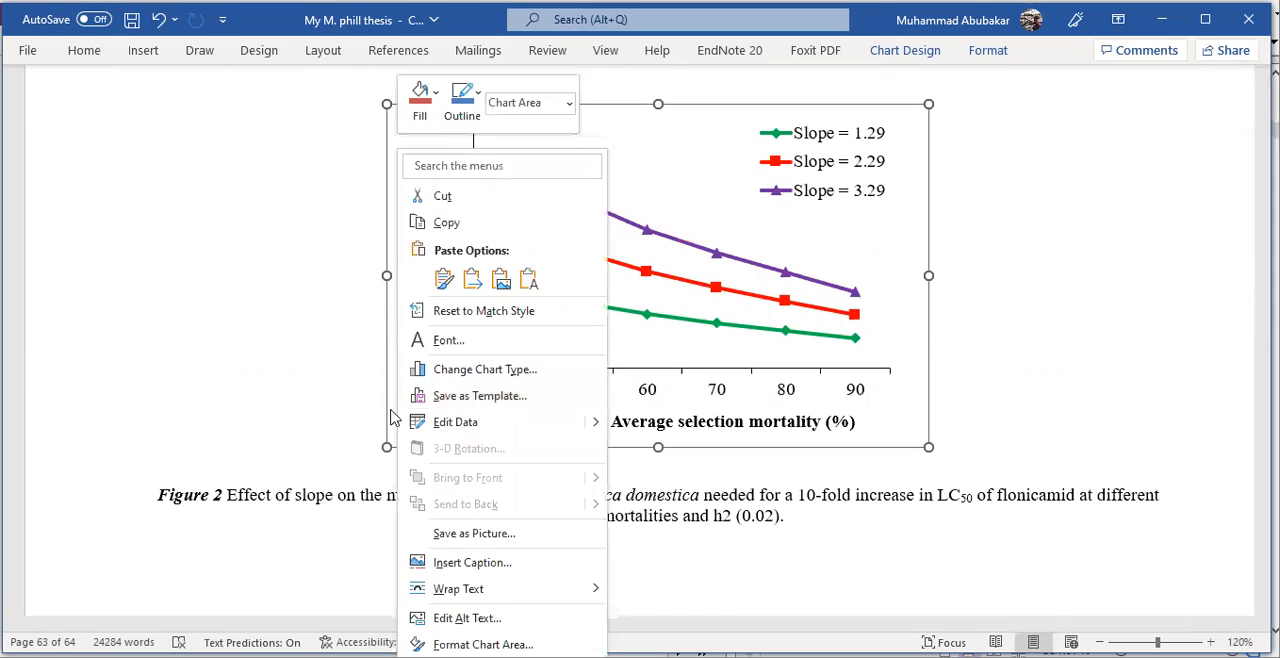
{"action": "left_click", "coordinate": [449, 565]}
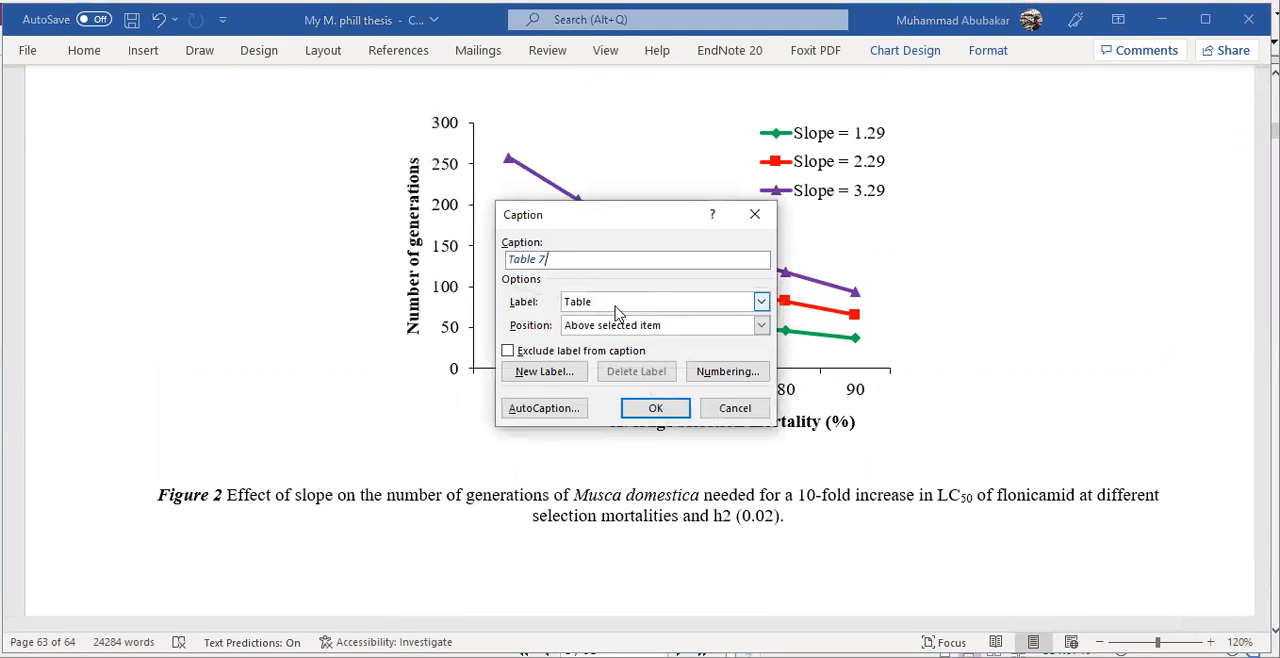
{"action": "left_click", "coordinate": [617, 304]}
{"action": "left_click", "coordinate": [612, 331]}
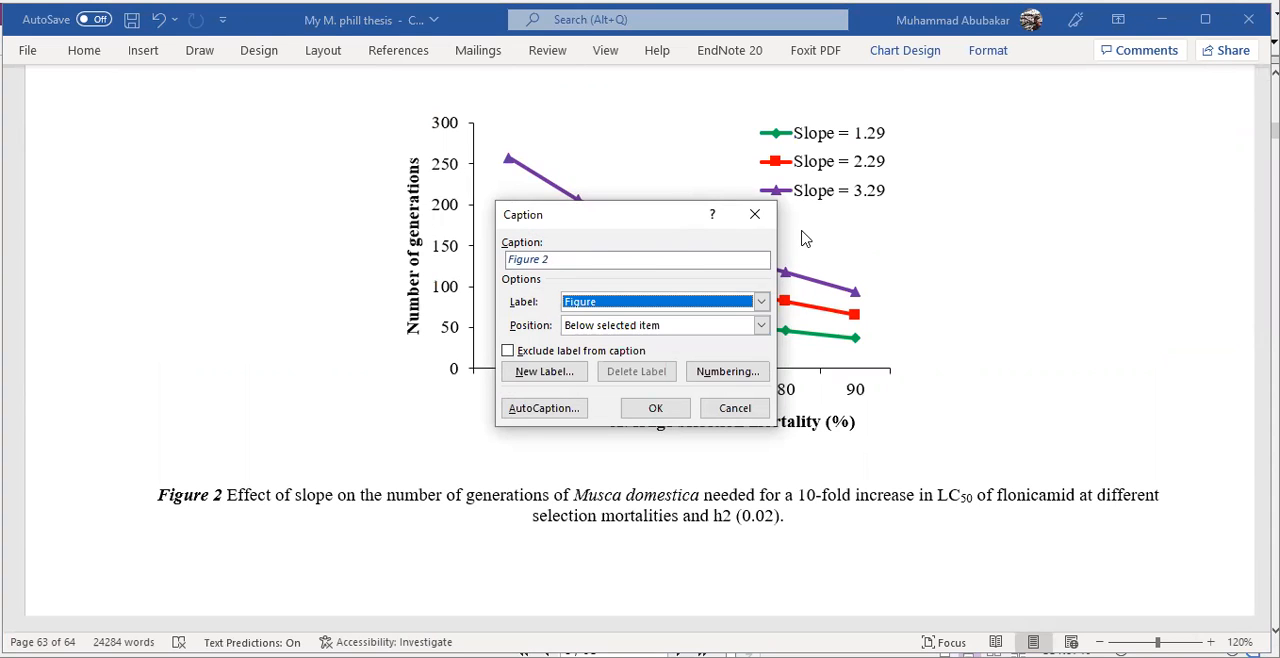
{"action": "left_click", "coordinate": [755, 214]}
{"action": "left_click", "coordinate": [1118, 325]}
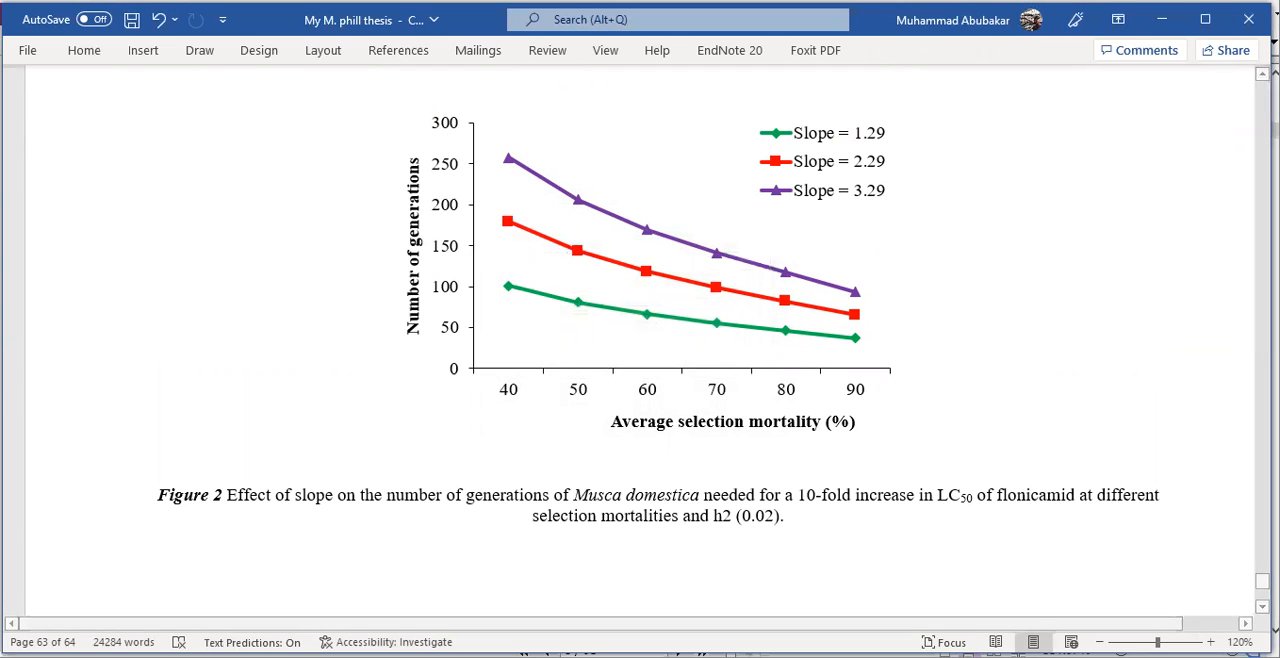
- Try left and right alignment on the LIST OF FIGURES heading, and return it to centred
{"action": "left_click_drag", "start_coordinate": [1262, 581], "coordinate": [1262, 148]}
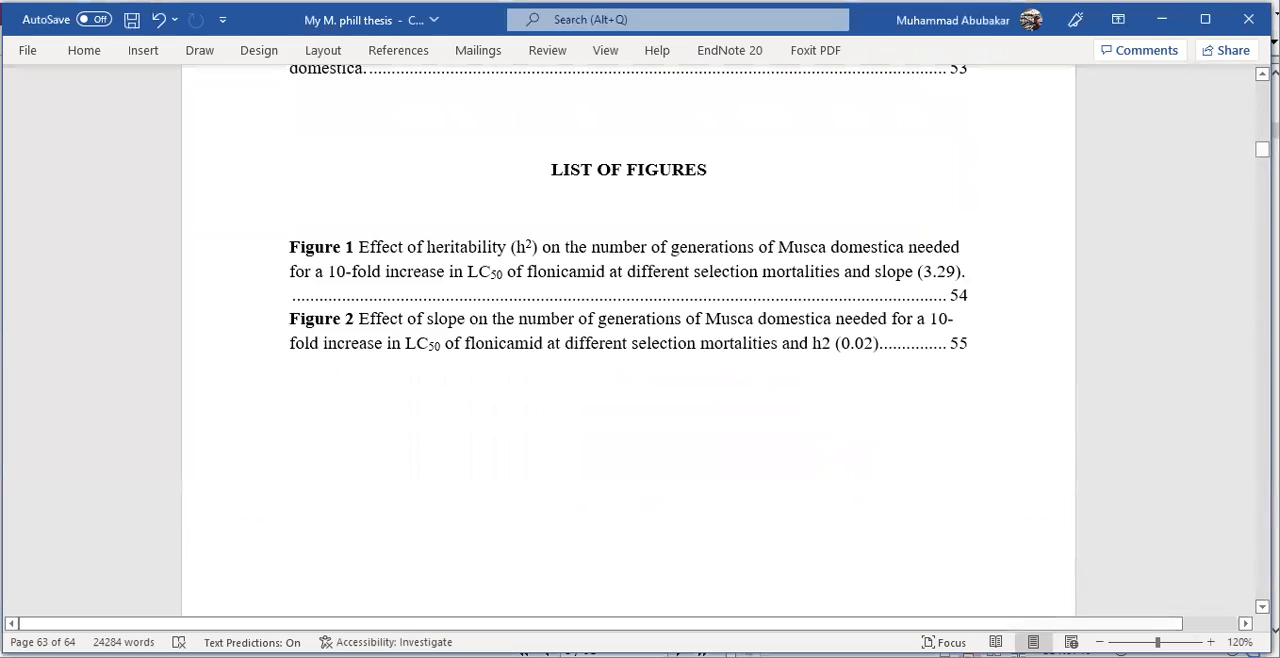
{"action": "scroll", "coordinate": [620, 180], "scroll_direction": "down", "scroll_amount": 1}
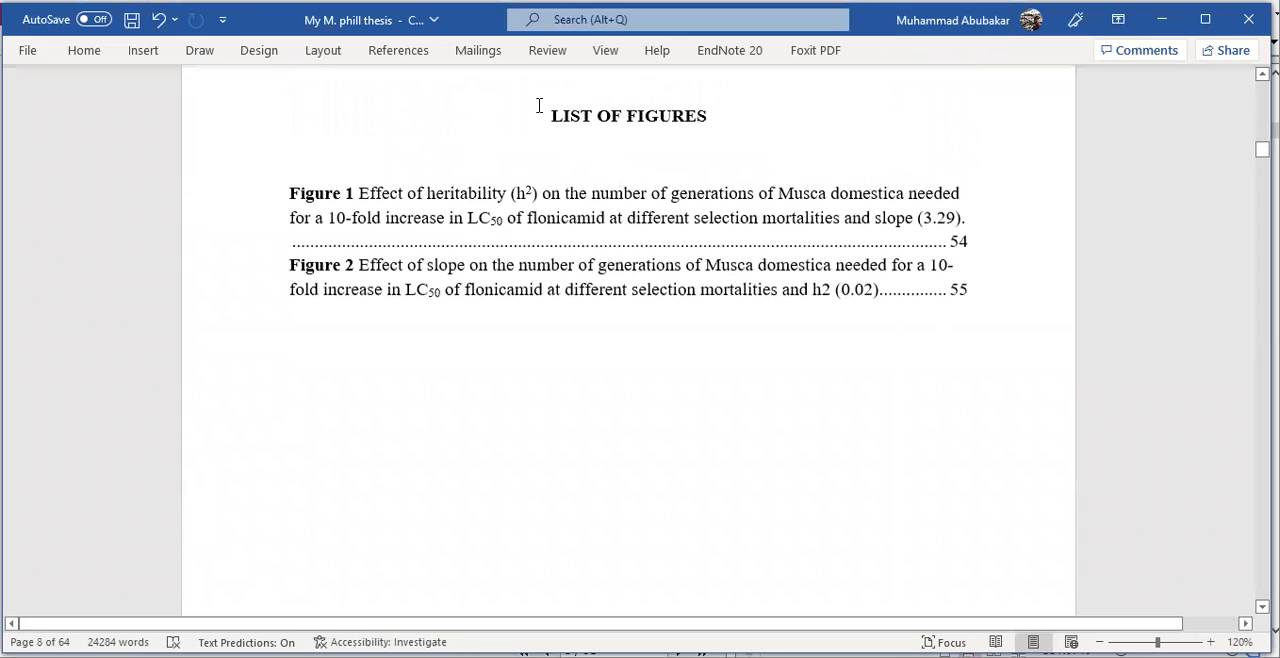
{"action": "triple_click", "coordinate": [643, 110]}
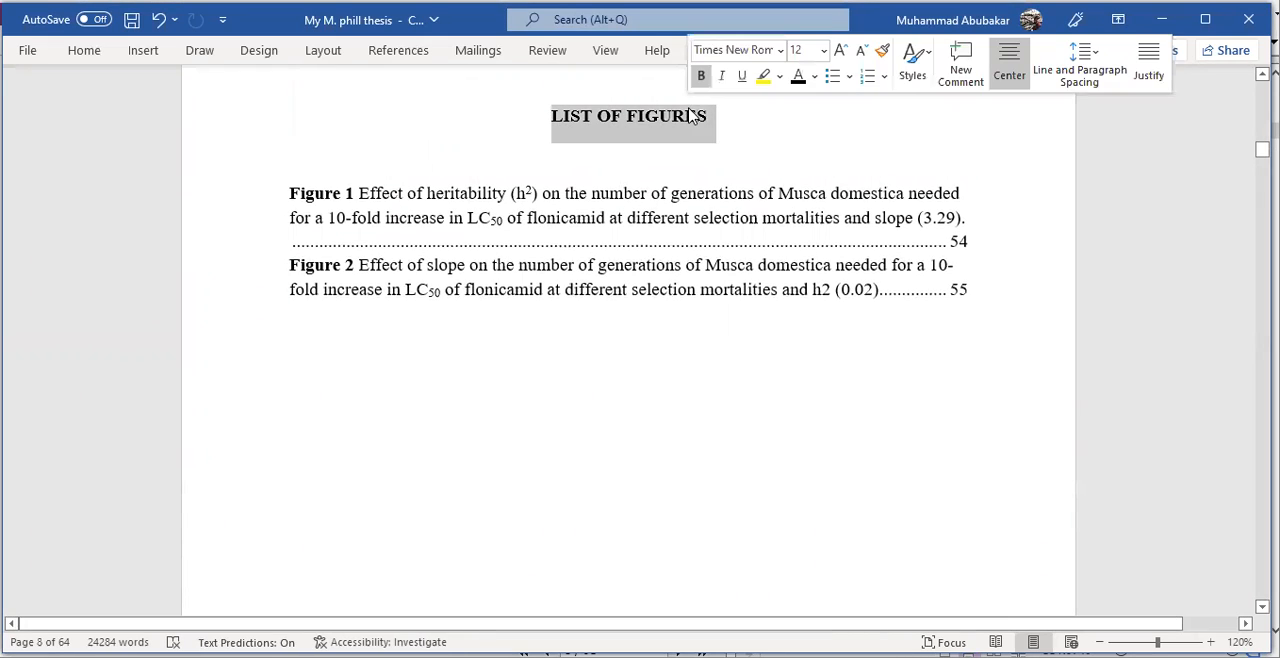
{"action": "left_click", "coordinate": [85, 52]}
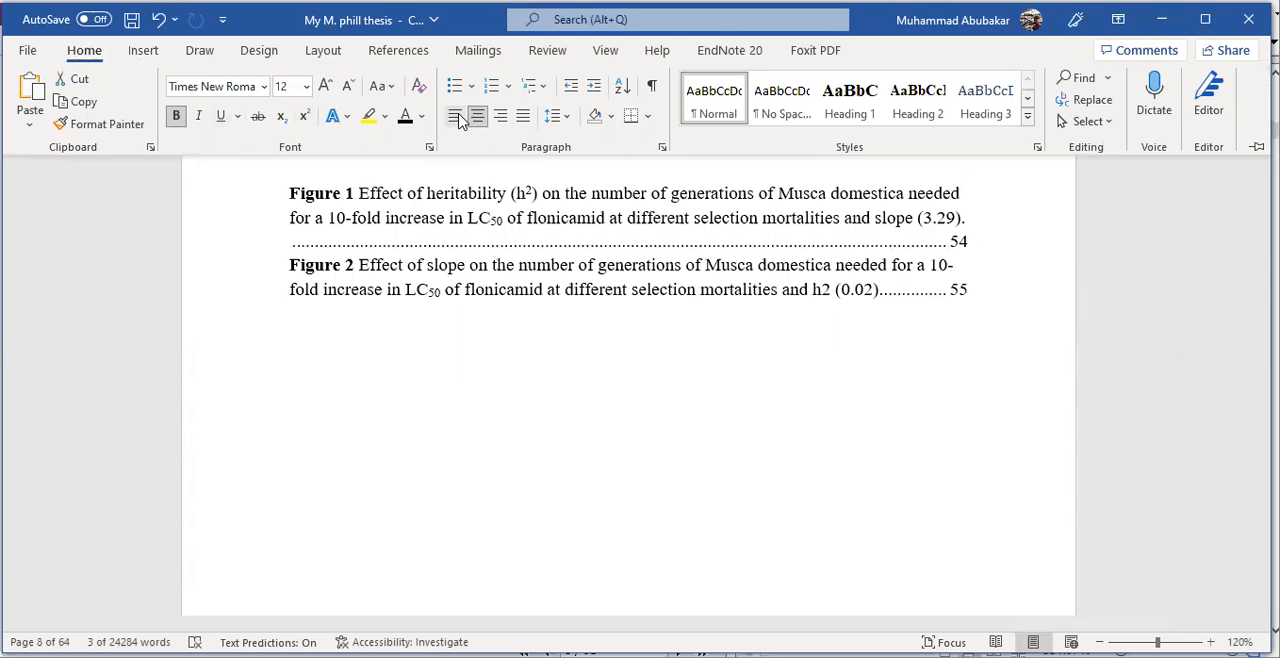
{"action": "left_click", "coordinate": [455, 116]}
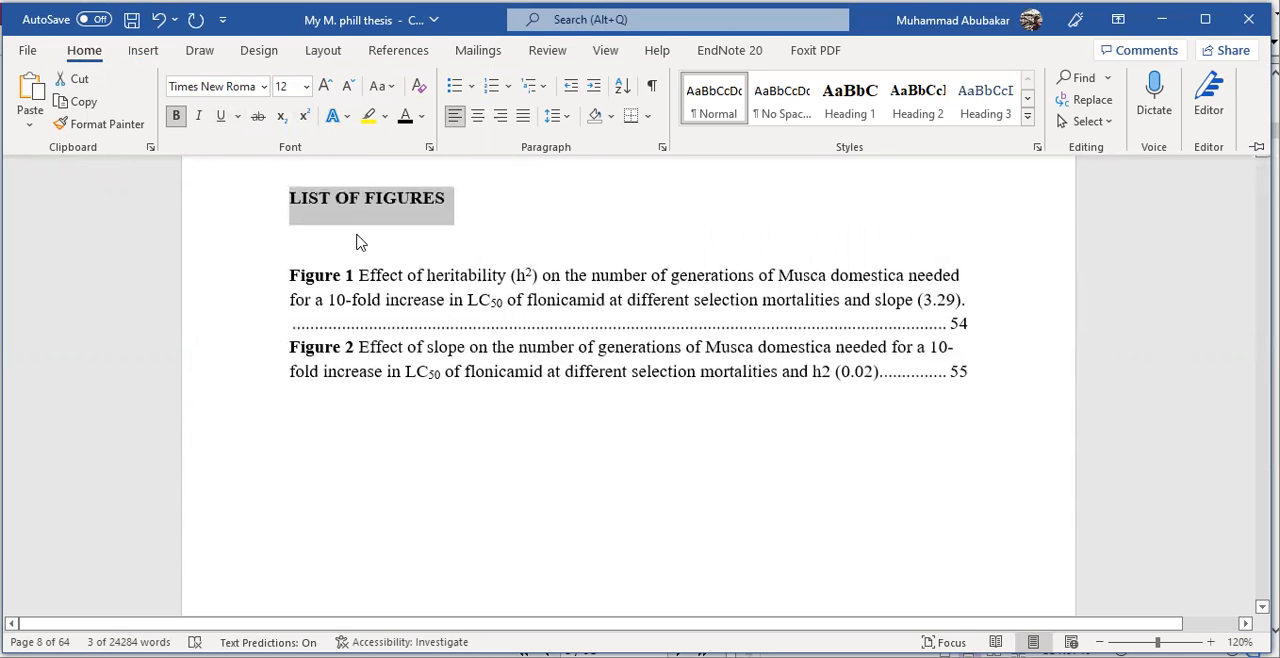
{"action": "left_click", "coordinate": [501, 116]}
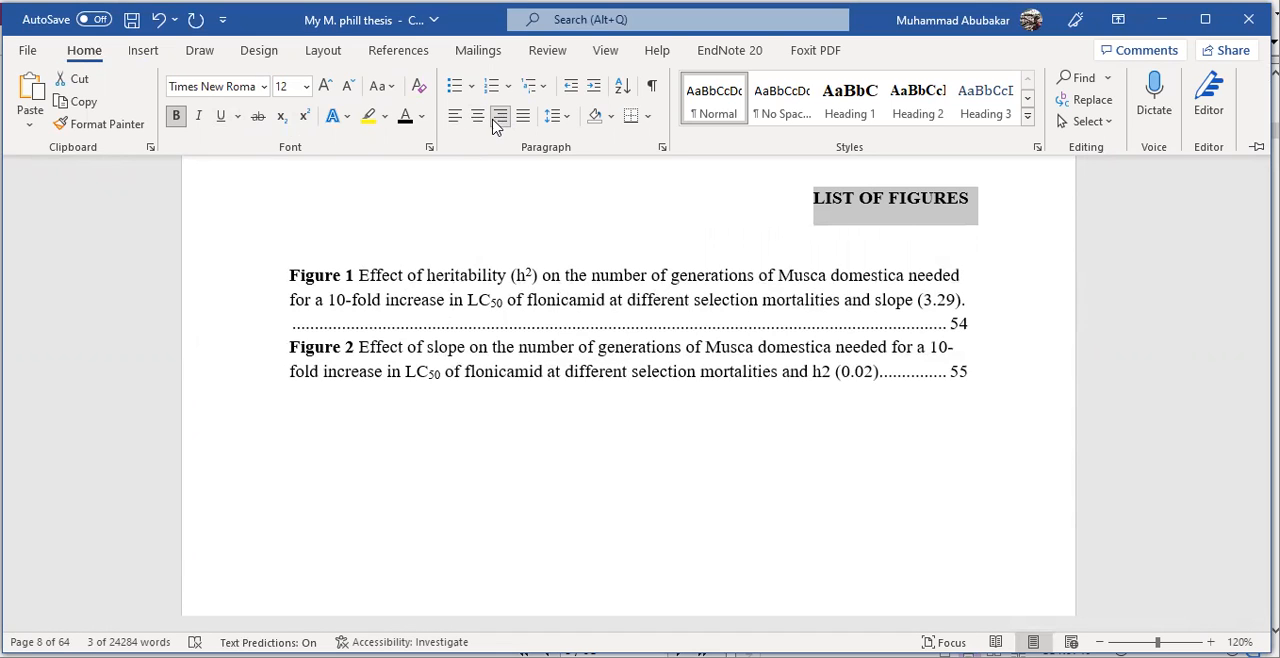
{"action": "left_click", "coordinate": [481, 118]}
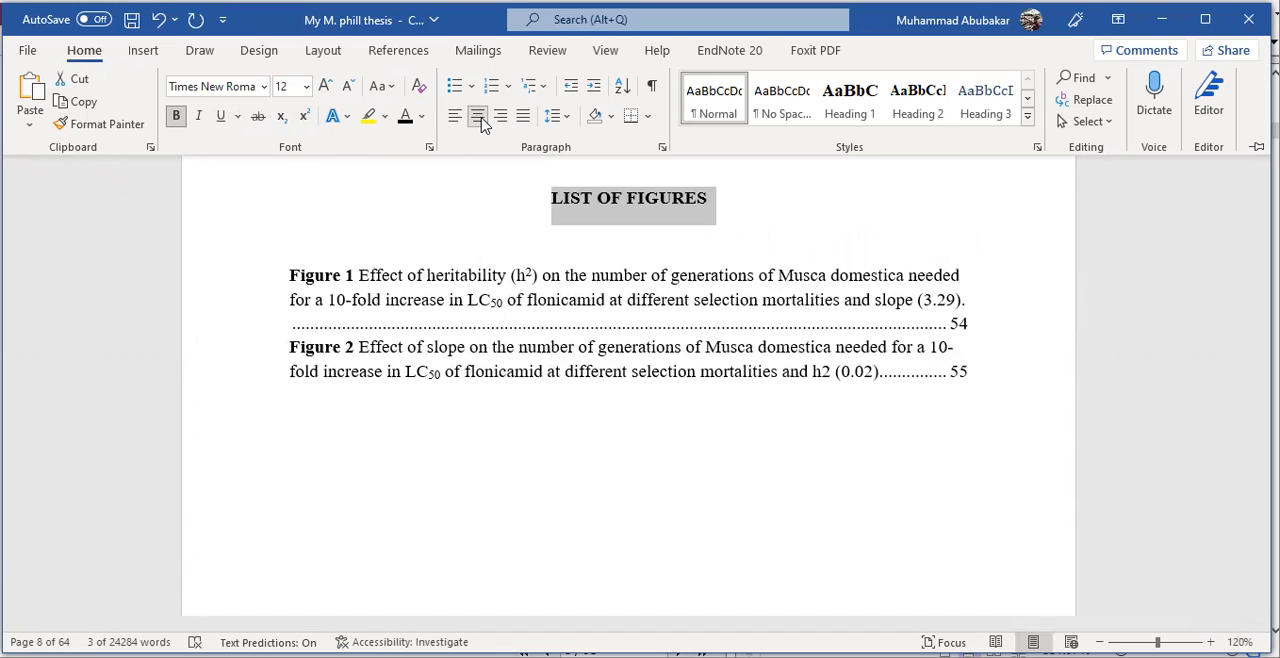
{"action": "key", "text": "ctrl+F1"}
- Delete the Figure 1 and Figure 2 entries under the LIST OF FIGURES heading
{"action": "left_click", "coordinate": [728, 220]}
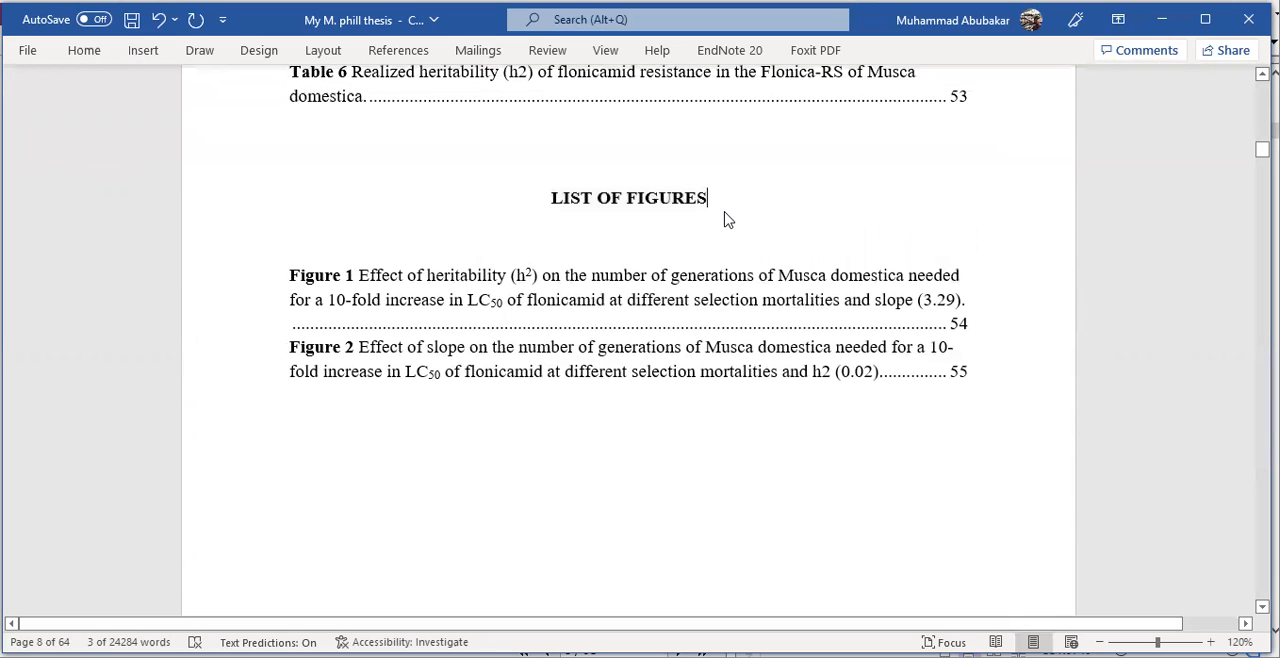
{"action": "left_click_drag", "start_coordinate": [287, 275], "coordinate": [725, 377]}
{"action": "key", "text": "Delete"}
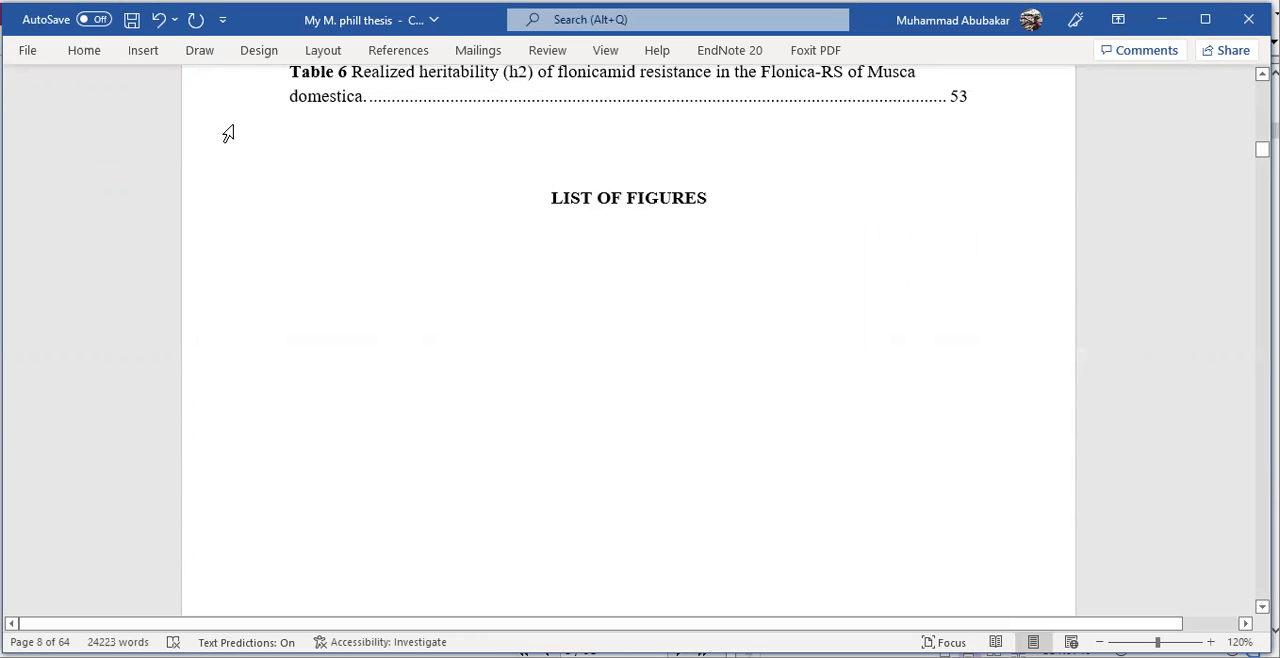
- Insert a table of figures with the Figure caption label under the LIST OF FIGURES heading, replacing the selected one
{"action": "left_click", "coordinate": [398, 50]}
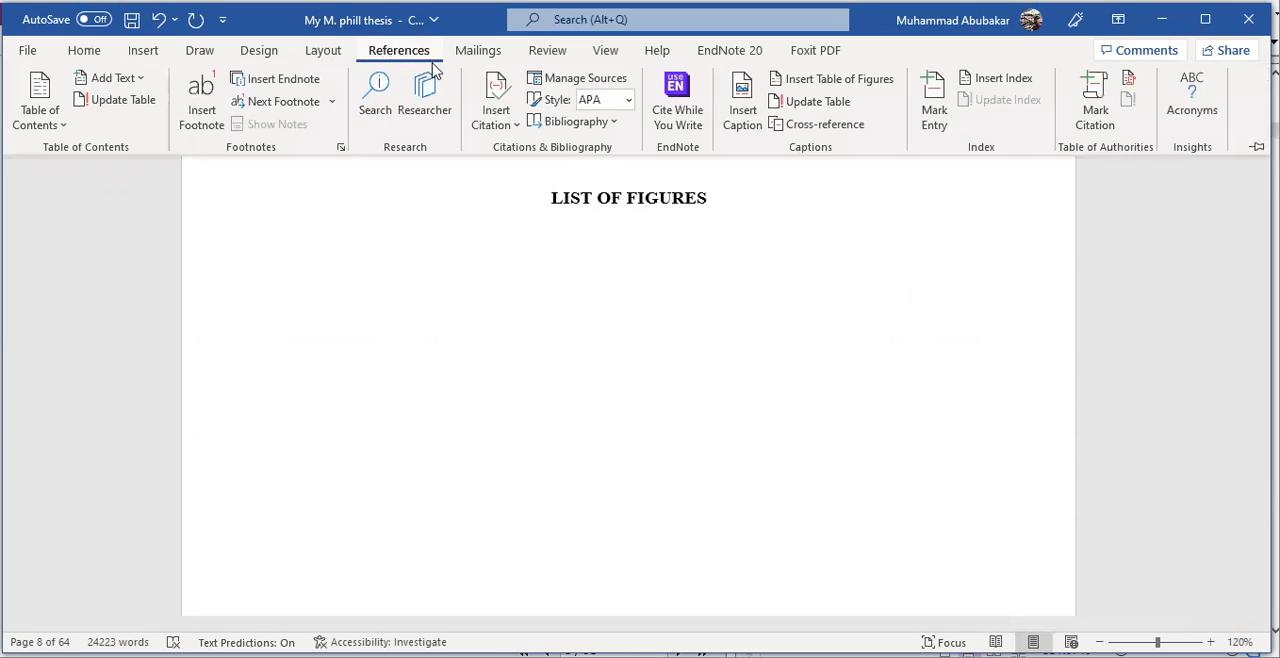
{"action": "left_click", "coordinate": [785, 79]}
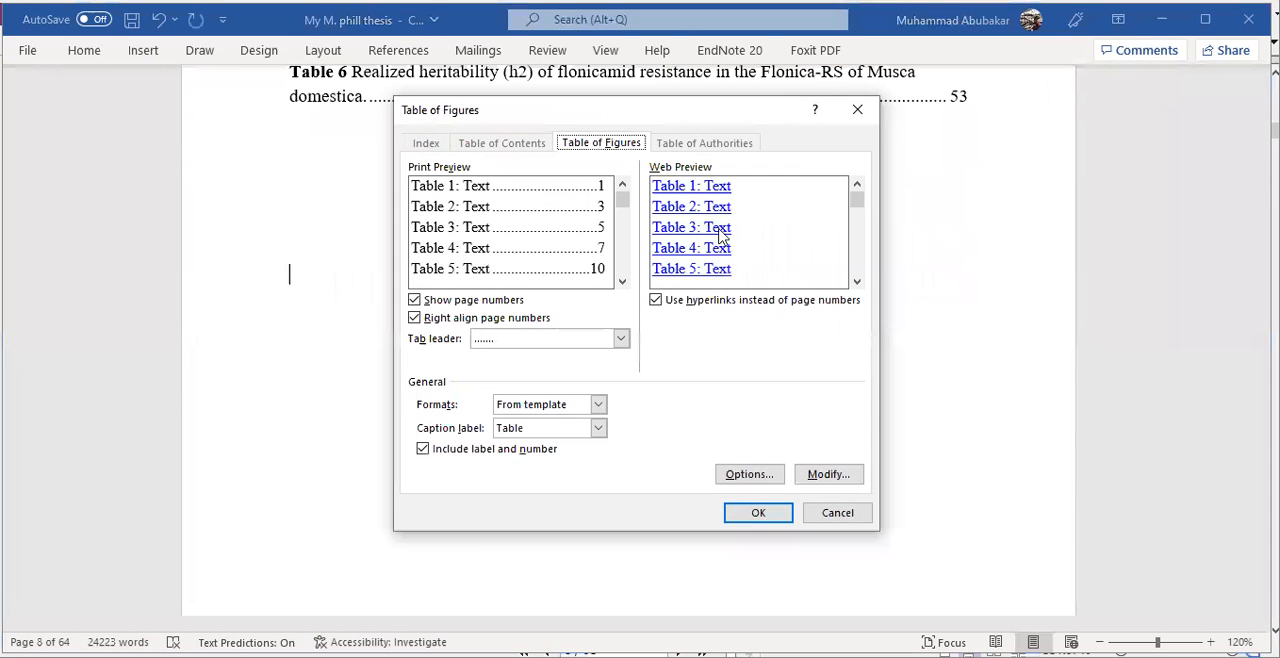
{"action": "left_click", "coordinate": [598, 426]}
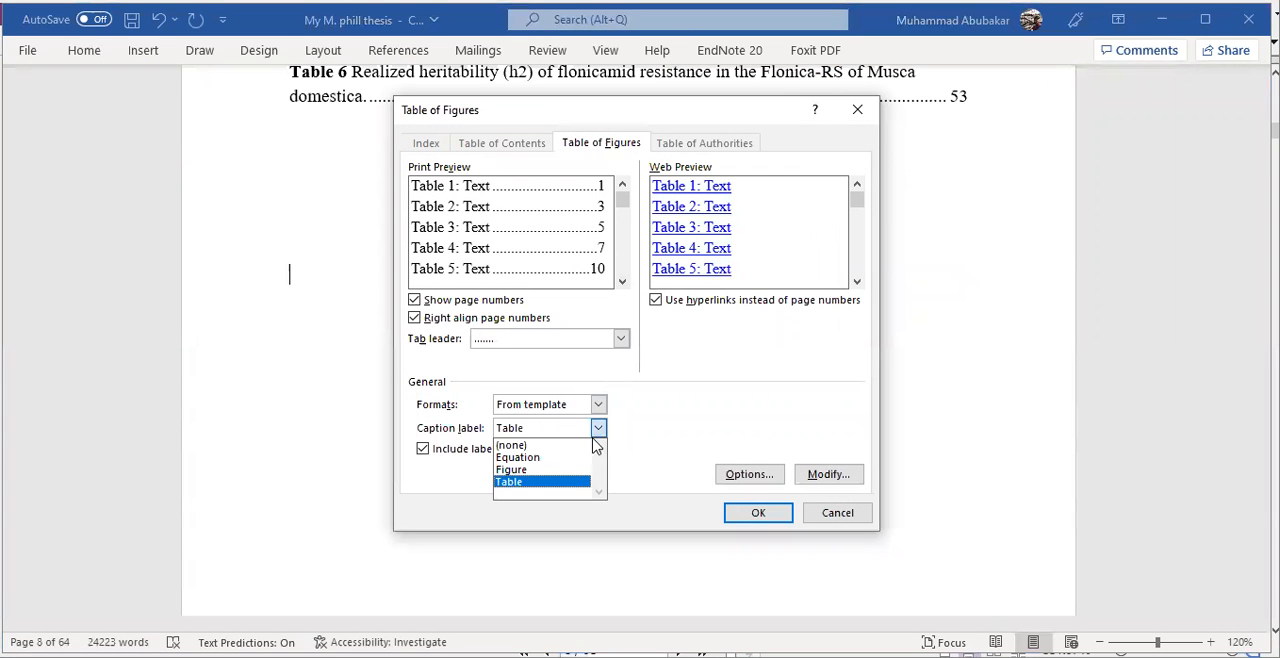
{"action": "left_click", "coordinate": [558, 470]}
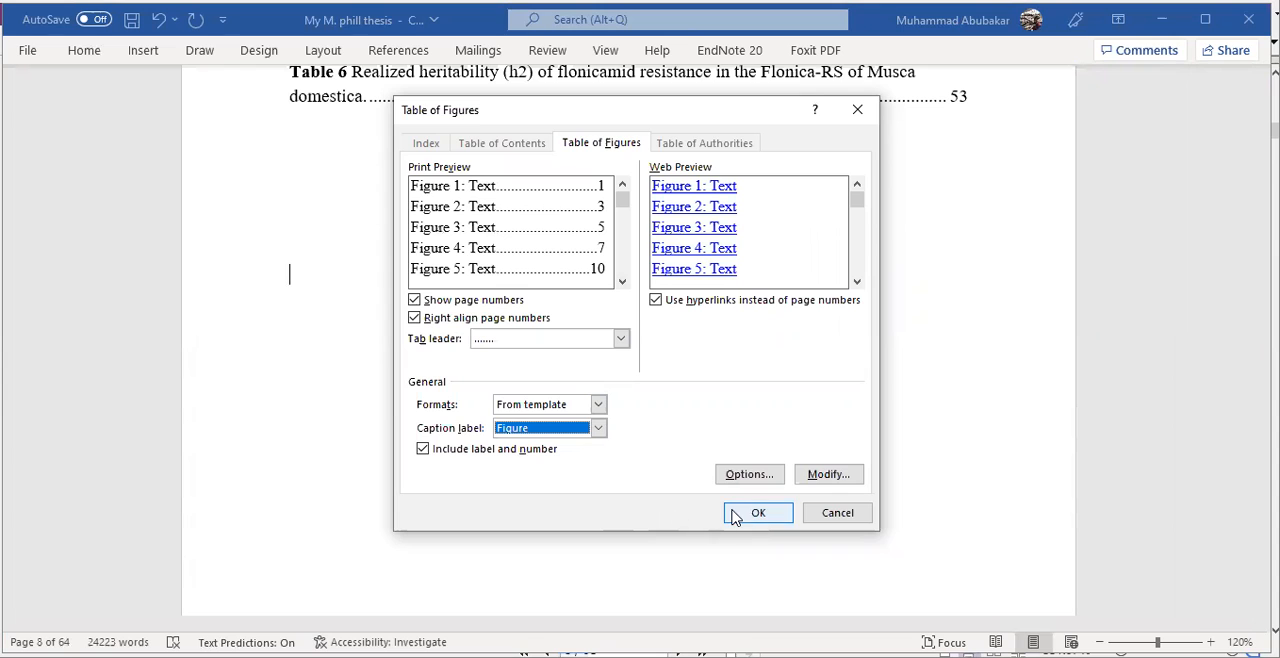
{"action": "left_click", "coordinate": [733, 515]}
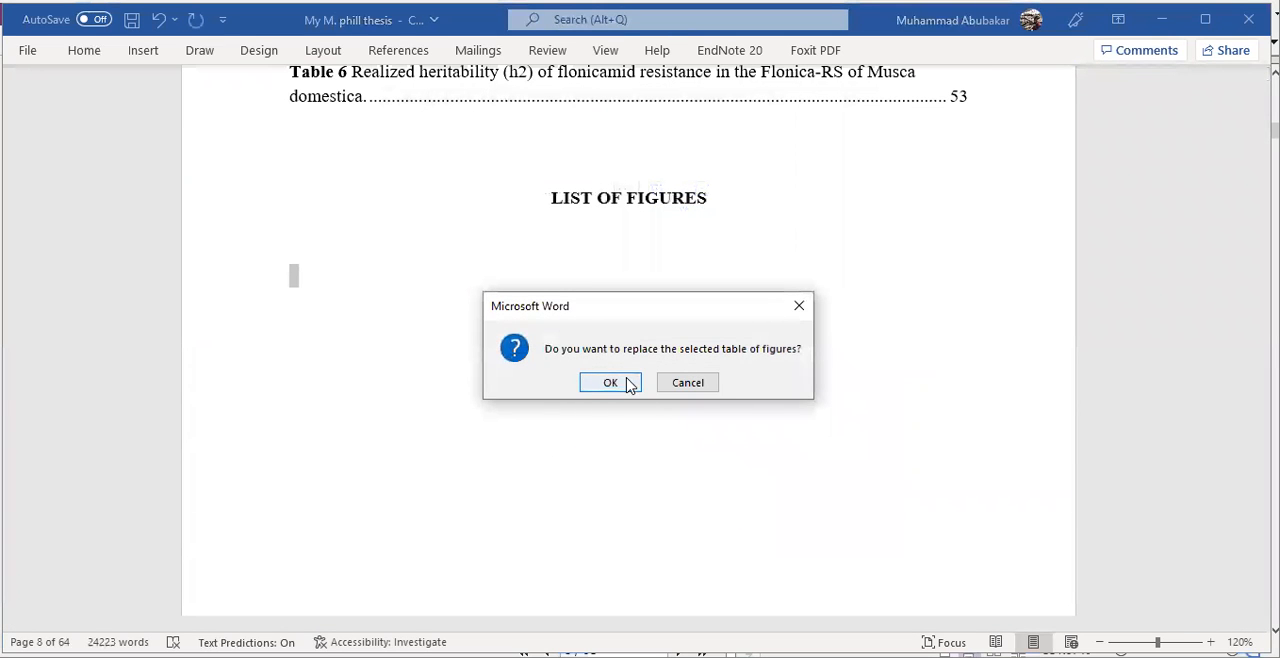
{"action": "left_click", "coordinate": [624, 382]}
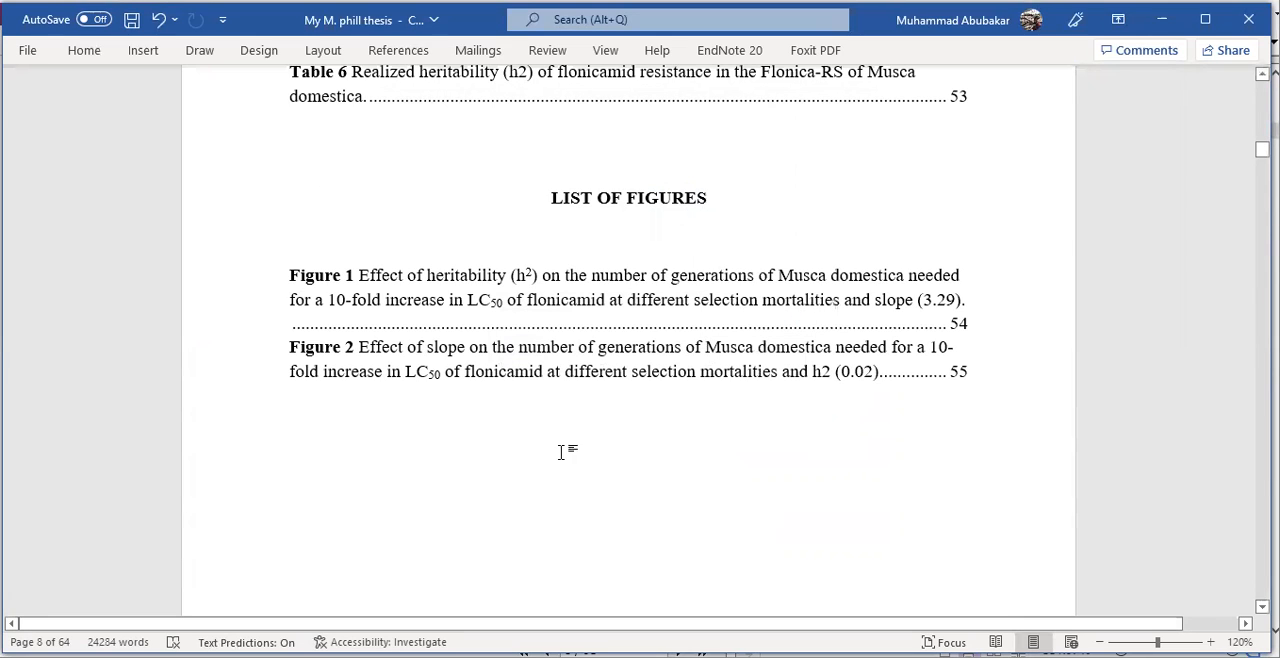
{"action": "left_click", "coordinate": [284, 270]}
{"action": "left_click", "coordinate": [411, 421]}
{"action": "scroll", "coordinate": [477, 331], "scroll_direction": "down", "scroll_amount": 1}
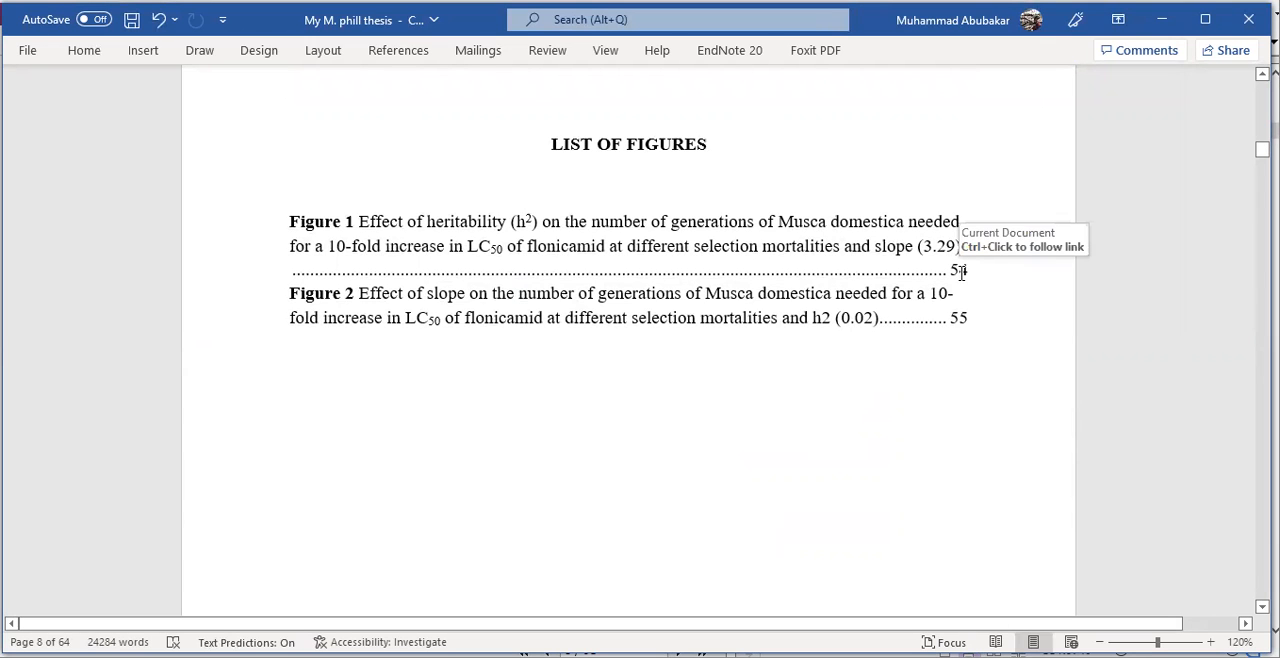
- Show the formatting marks and place the cursor in the empty paragraph above the heritability chart that follows page 53
{"action": "left_click_drag", "start_coordinate": [1262, 148], "coordinate": [1262, 378]}
{"action": "scroll", "coordinate": [1031, 434], "scroll_direction": "down", "scroll_amount": 20}
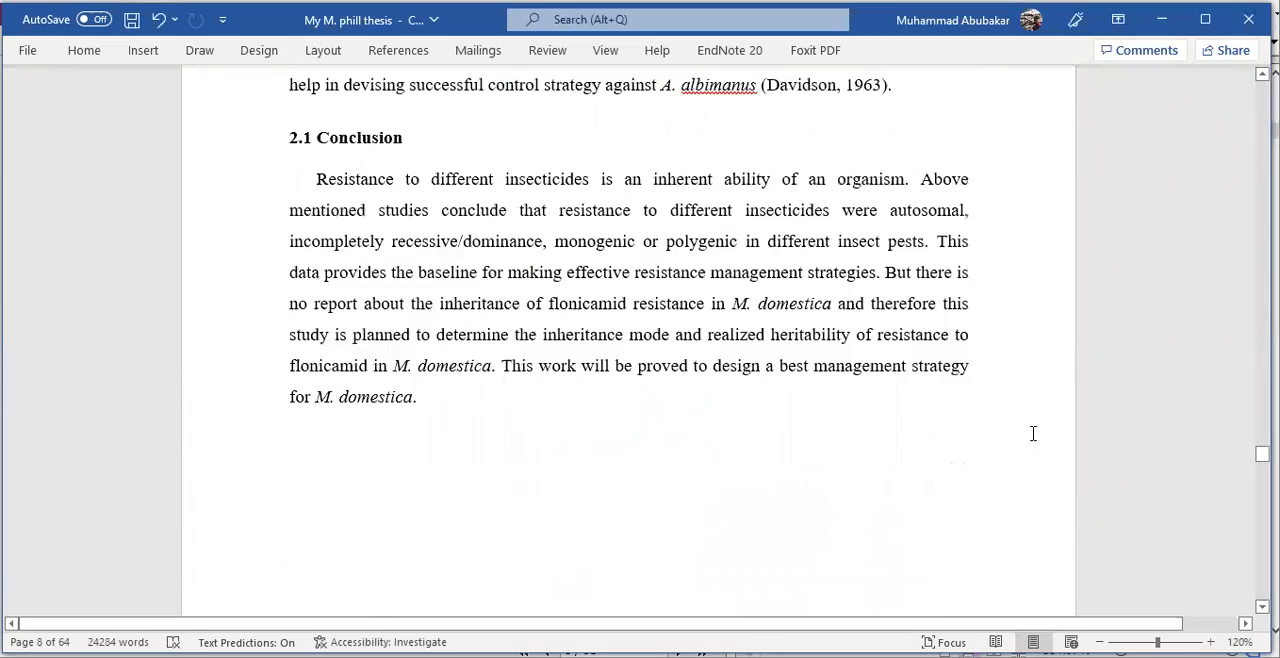
{"action": "scroll", "coordinate": [635, 371], "scroll_direction": "down", "scroll_amount": 20}
{"action": "middle_click", "coordinate": [638, 373]}
{"action": "middle_click", "coordinate": [643, 502]}
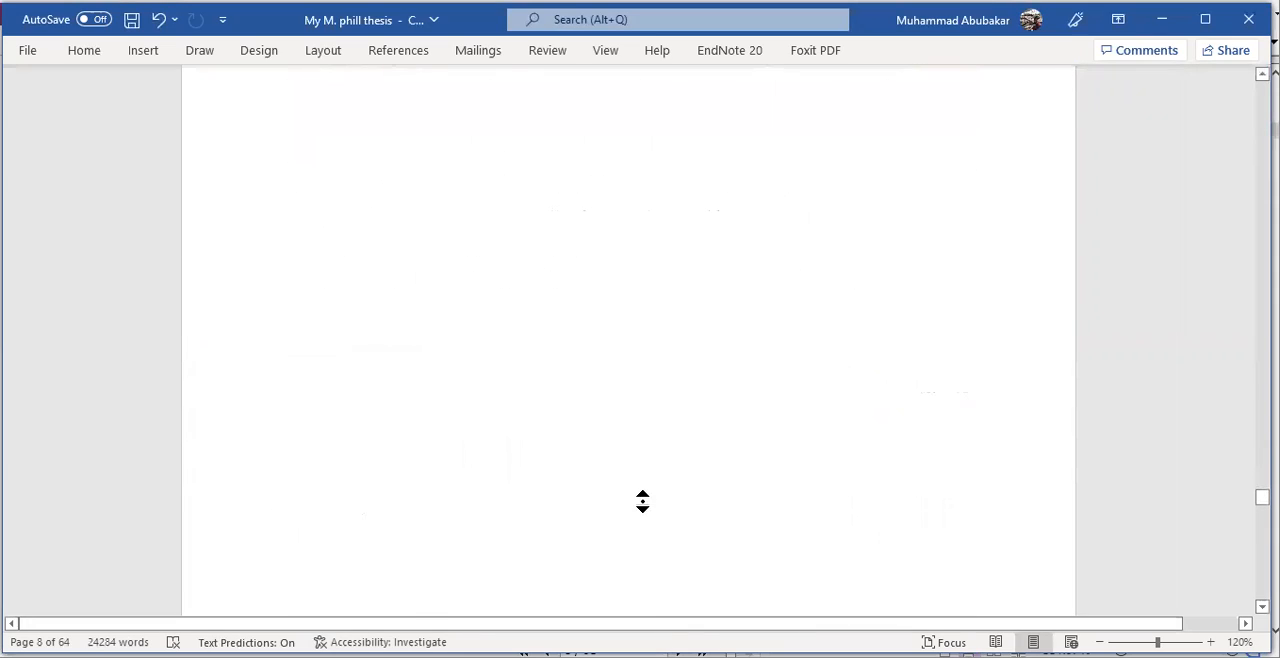
{"action": "middle_click", "coordinate": [627, 359]}
{"action": "scroll", "coordinate": [618, 465], "scroll_direction": "down", "scroll_amount": 8}
{"action": "left_click_drag", "start_coordinate": [1262, 459], "coordinate": [1262, 575]}
{"action": "scroll", "coordinate": [862, 420], "scroll_direction": "up", "scroll_amount": 6}
{"action": "scroll", "coordinate": [860, 385], "scroll_direction": "up", "scroll_amount": 4}
{"action": "scroll", "coordinate": [855, 378], "scroll_direction": "down", "scroll_amount": 9}
{"action": "scroll", "coordinate": [852, 376], "scroll_direction": "up", "scroll_amount": 2}
{"action": "scroll", "coordinate": [850, 377], "scroll_direction": "down", "scroll_amount": 6}
{"action": "scroll", "coordinate": [851, 371], "scroll_direction": "up", "scroll_amount": 12}
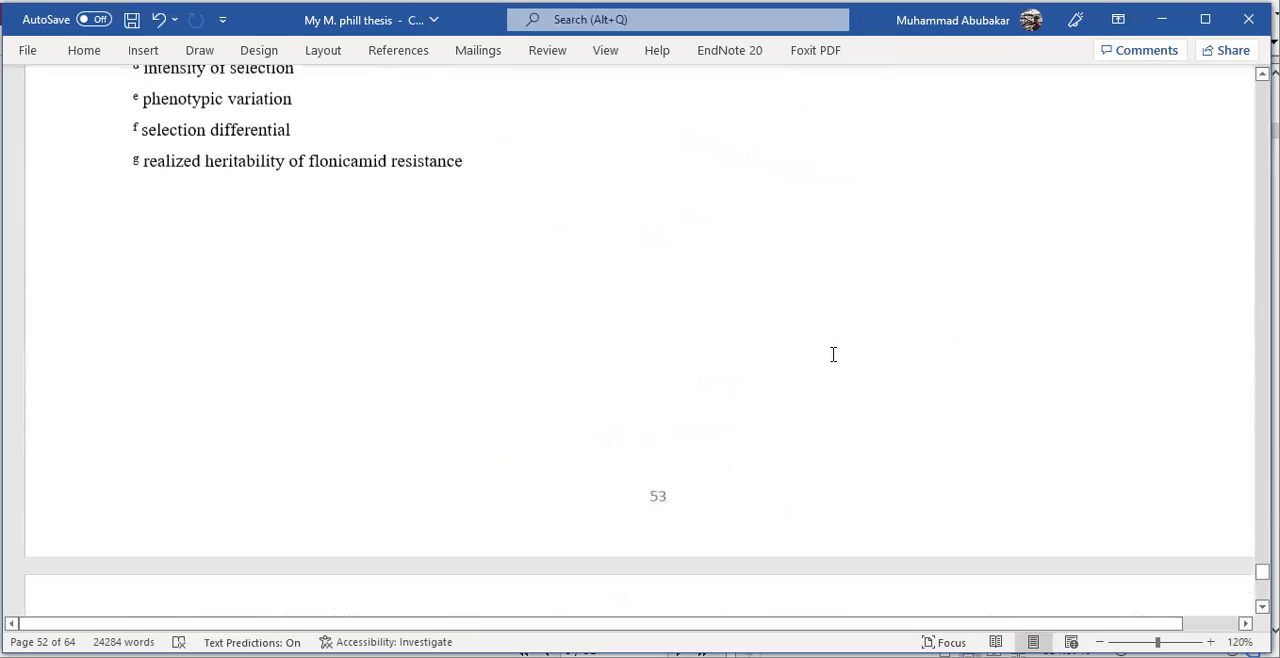
{"action": "scroll", "coordinate": [833, 354], "scroll_direction": "up", "scroll_amount": 1}
{"action": "left_click", "coordinate": [84, 50]}
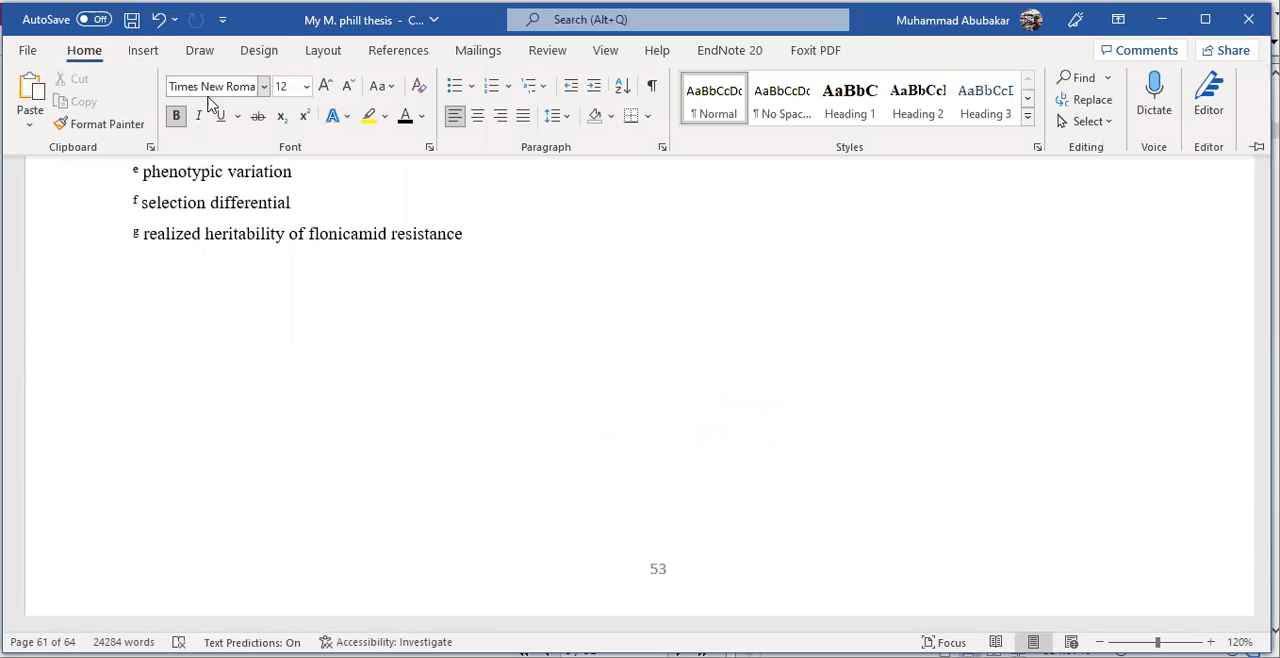
{"action": "left_click", "coordinate": [652, 88]}
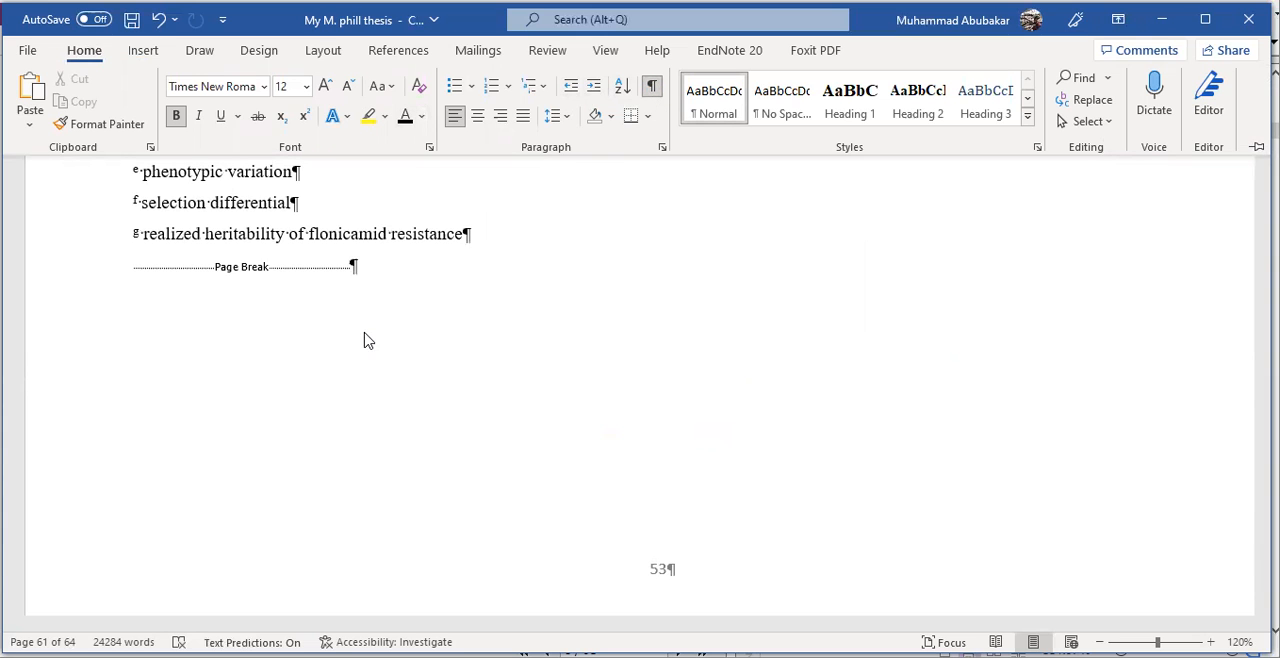
{"action": "scroll", "coordinate": [371, 331], "scroll_direction": "down", "scroll_amount": 5}
{"action": "left_click", "coordinate": [150, 283]}
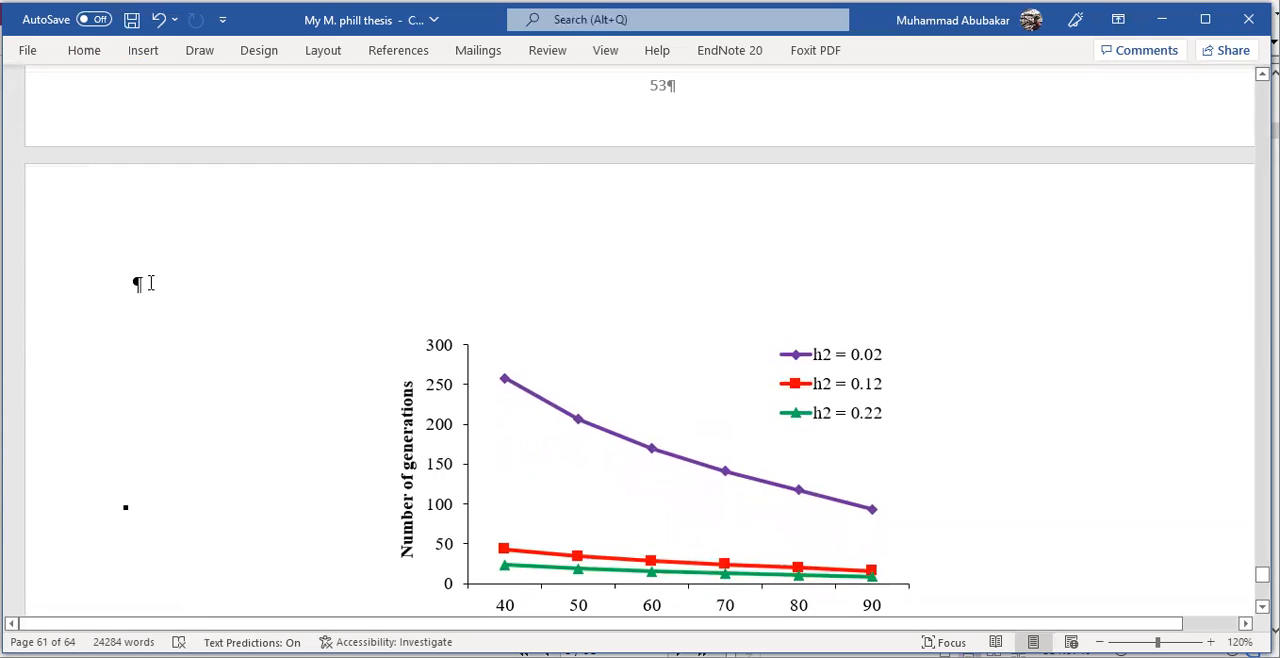
{"action": "type", "text": "sfsjkdbasbaskdb"}
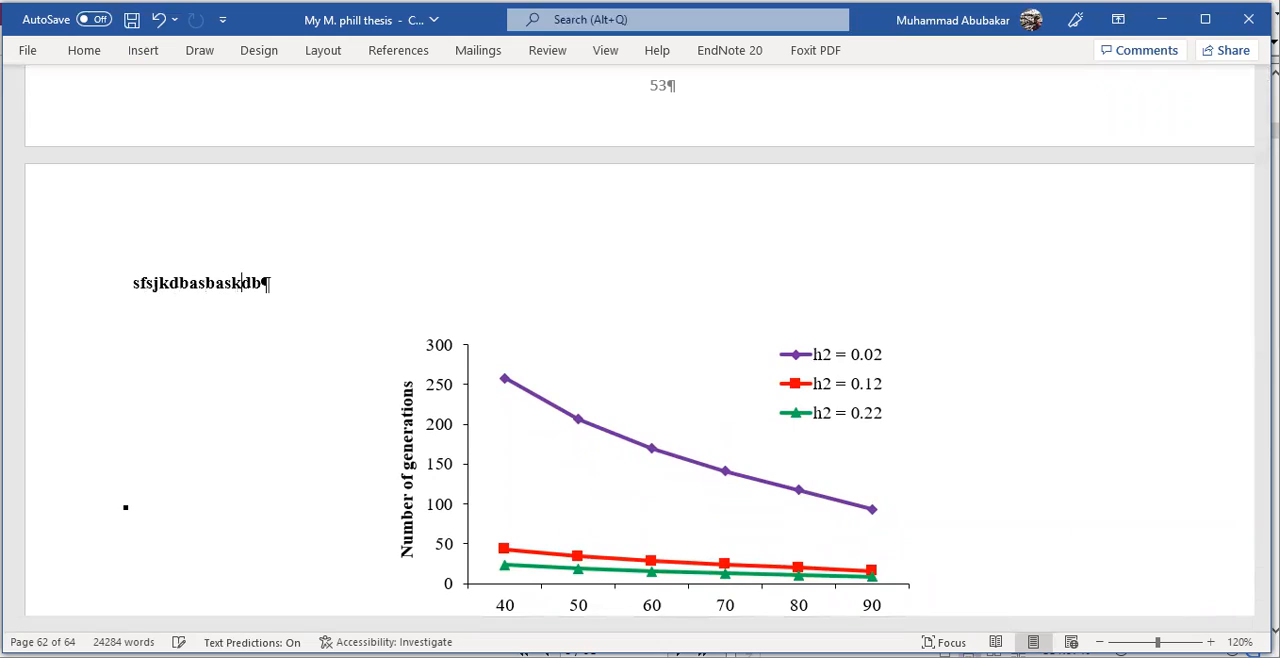
{"action": "key", "text": "BackSpace"}
{"action": "key", "text": "BackSpace"}
{"action": "key", "text": "BackSpace"}
{"action": "key", "text": "BackSpace"}
{"action": "key", "text": "BackSpace"}
{"action": "key", "text": "BackSpace"}
{"action": "key", "text": "BackSpace"}
{"action": "key", "text": "BackSpace"}
{"action": "key", "text": "BackSpace"}
{"action": "key", "text": "BackSpace"}
{"action": "key", "text": "BackSpace"}
{"action": "key", "text": "BackSpace"}
{"action": "key", "text": "BackSpace"}
{"action": "key", "text": "BackSpace"}
{"action": "key", "text": "BackSpace"}
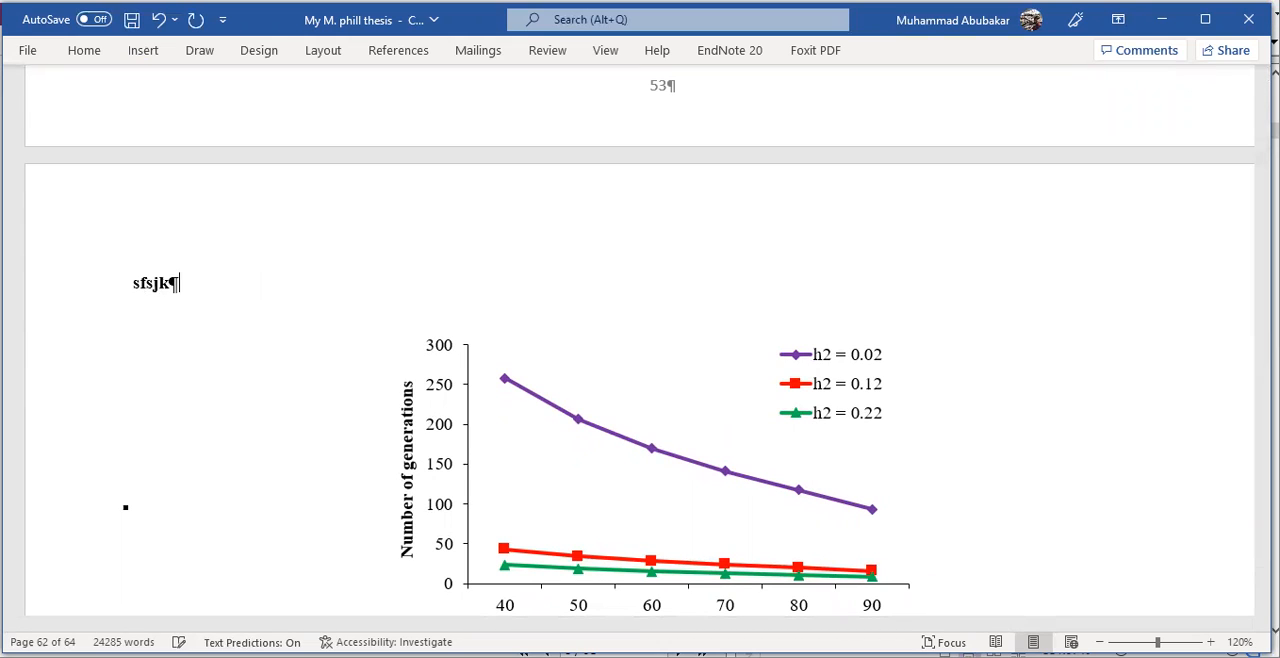
- Enter "HOW to Add list of figures?" above the heritability chart and insert a page break after it
{"action": "type", "text": "HOW to A"}
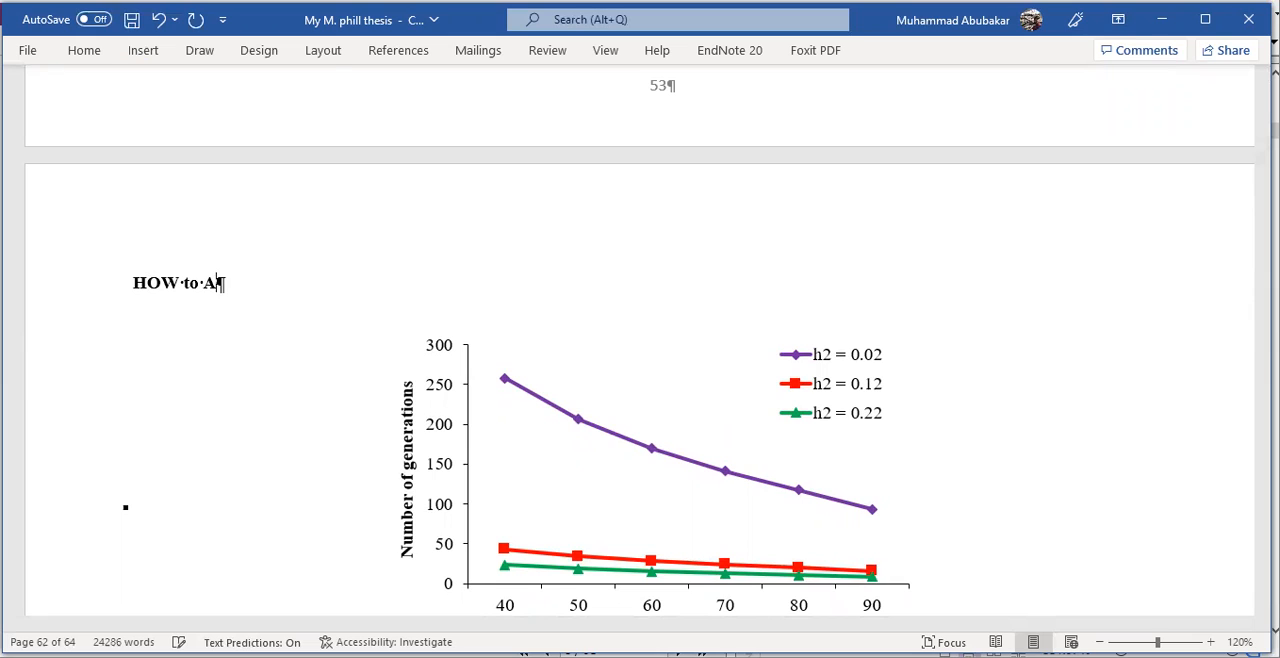
{"action": "type", "text": "dd list "}
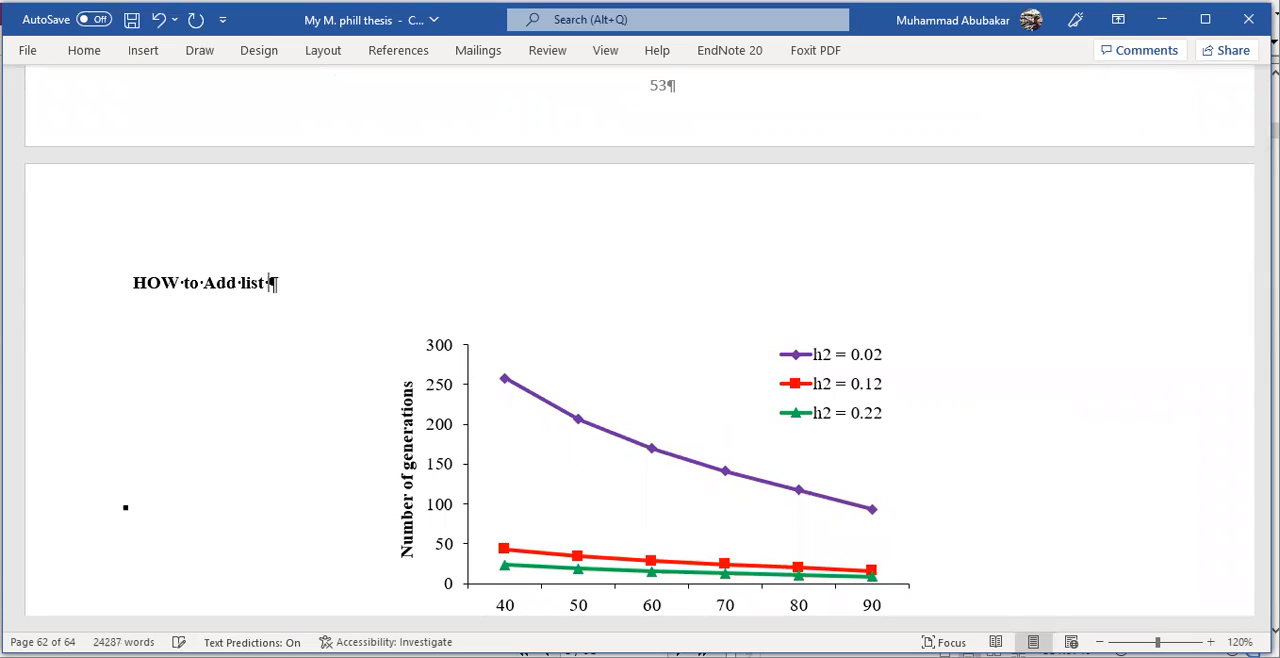
{"action": "type", "text": "of figures"}
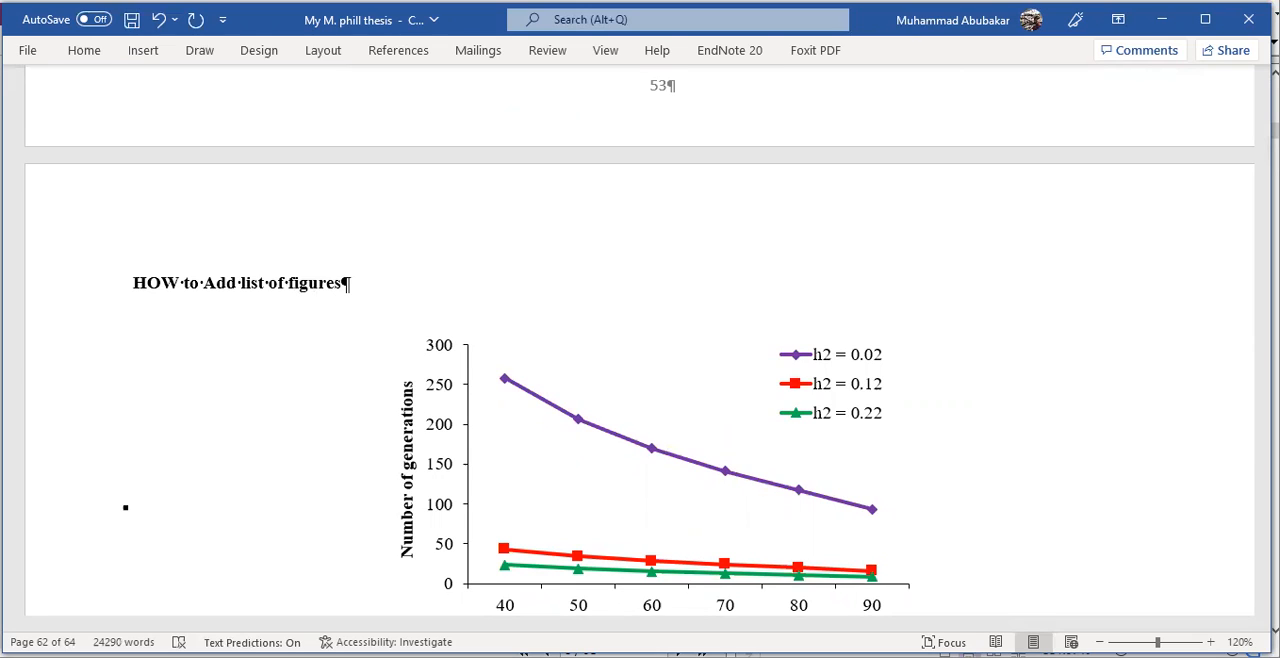
{"action": "type", "text": "?"}
{"action": "key", "text": "ctrl+Return"}
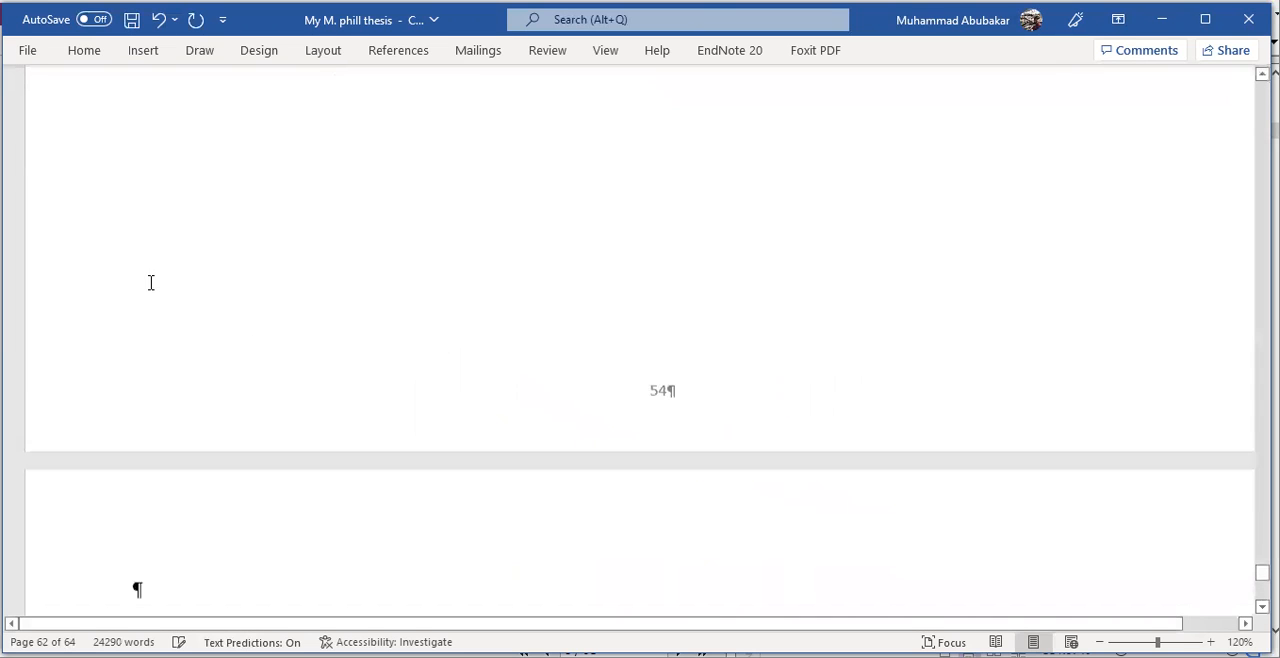
- Check the new pages of both figures, and update only the page numbers in the list of figures
{"action": "scroll", "coordinate": [344, 309], "scroll_direction": "down", "scroll_amount": 3}
{"action": "scroll", "coordinate": [344, 309], "scroll_direction": "down", "scroll_amount": 10}
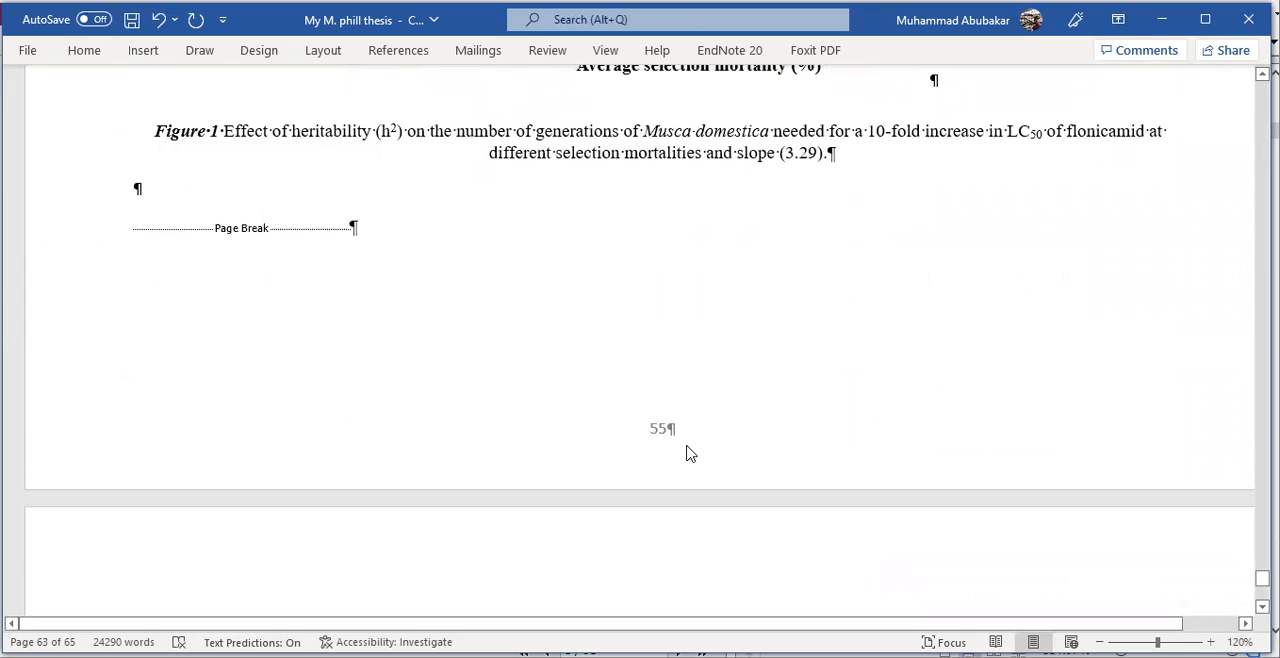
{"action": "scroll", "coordinate": [686, 449], "scroll_direction": "down", "scroll_amount": 10}
{"action": "scroll", "coordinate": [639, 462], "scroll_direction": "down", "scroll_amount": 5}
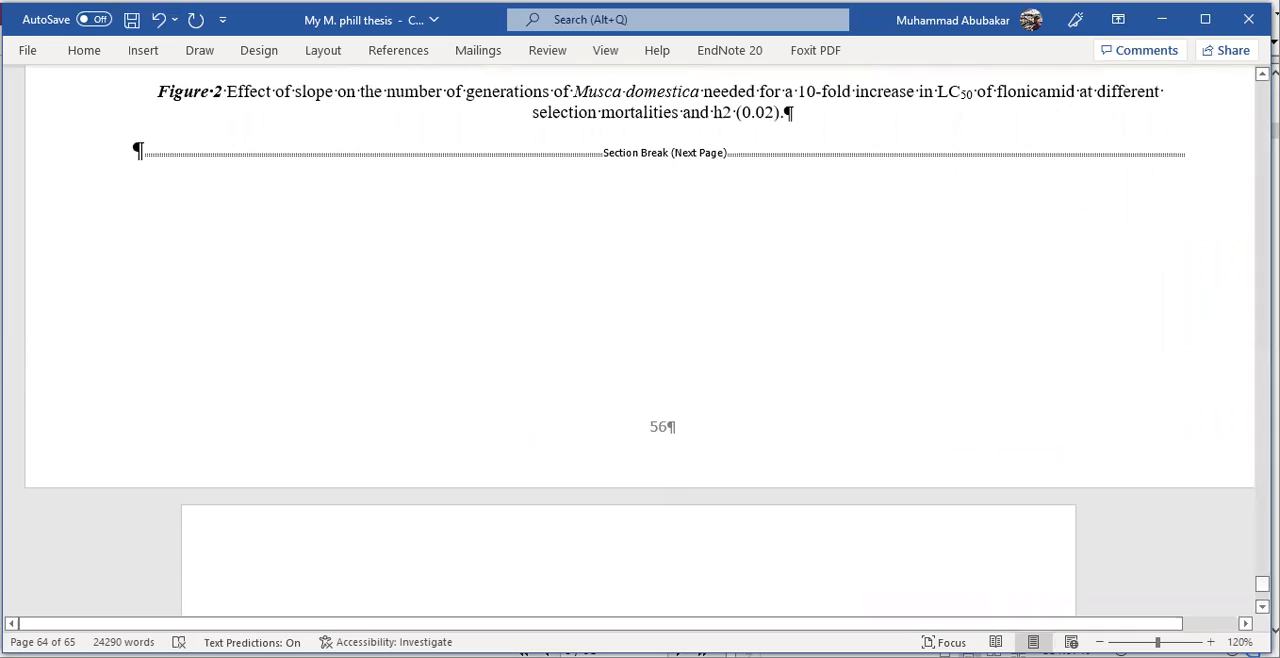
{"action": "left_click_drag", "start_coordinate": [1262, 584], "coordinate": [1262, 146]}
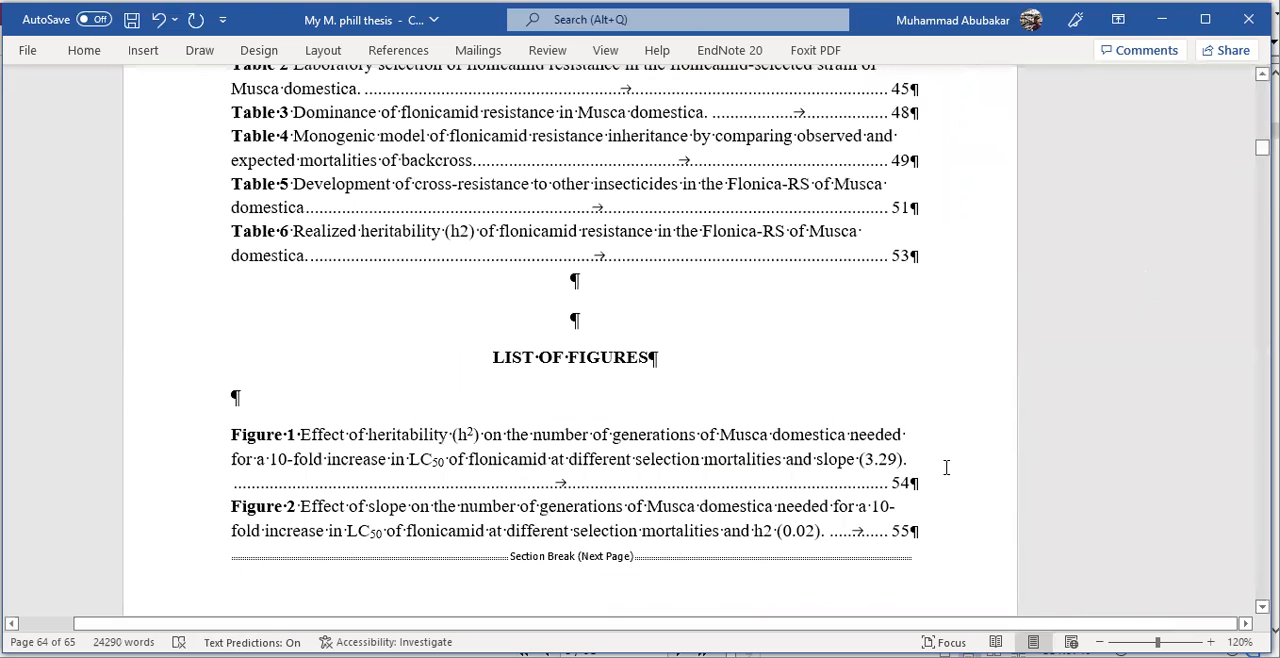
{"action": "scroll", "coordinate": [946, 467], "scroll_direction": "down", "scroll_amount": 1}
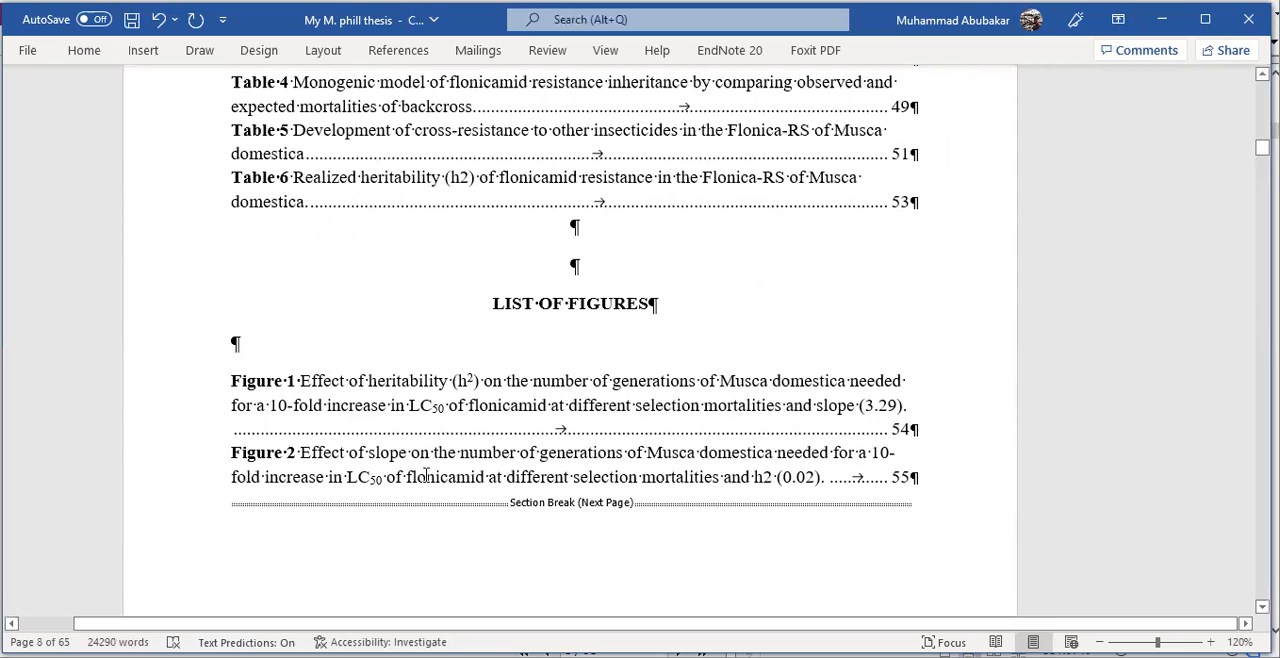
{"action": "right_click", "coordinate": [423, 400]}
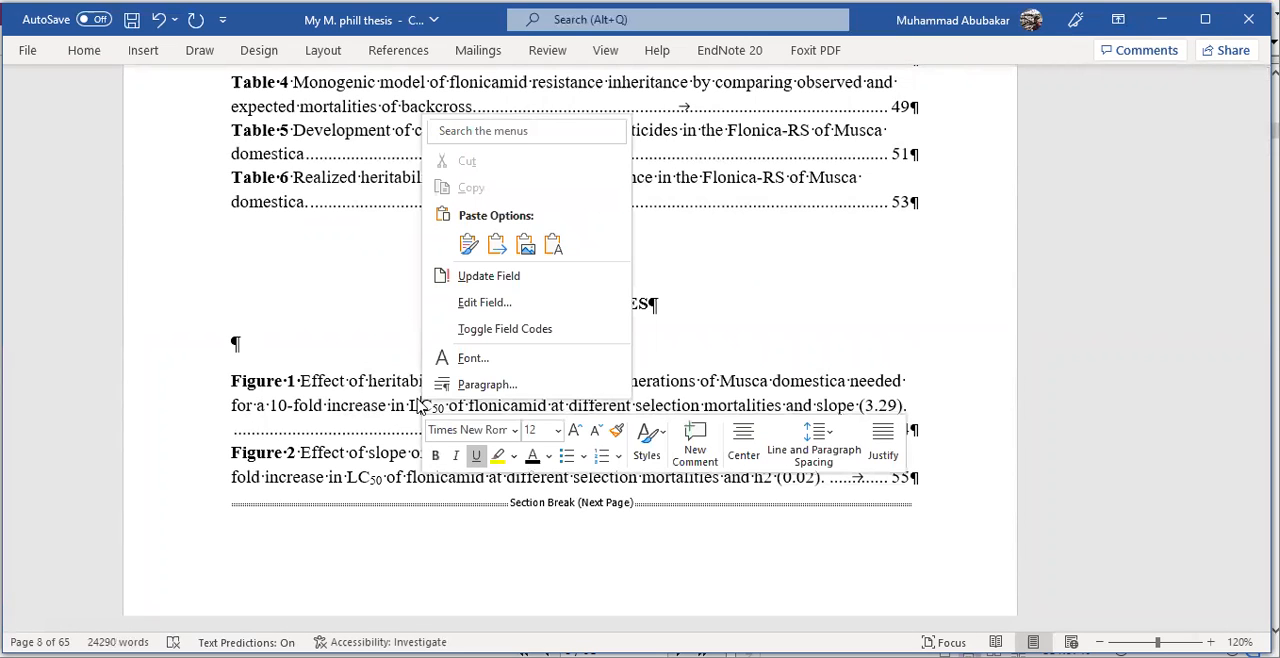
{"action": "left_click", "coordinate": [490, 277]}
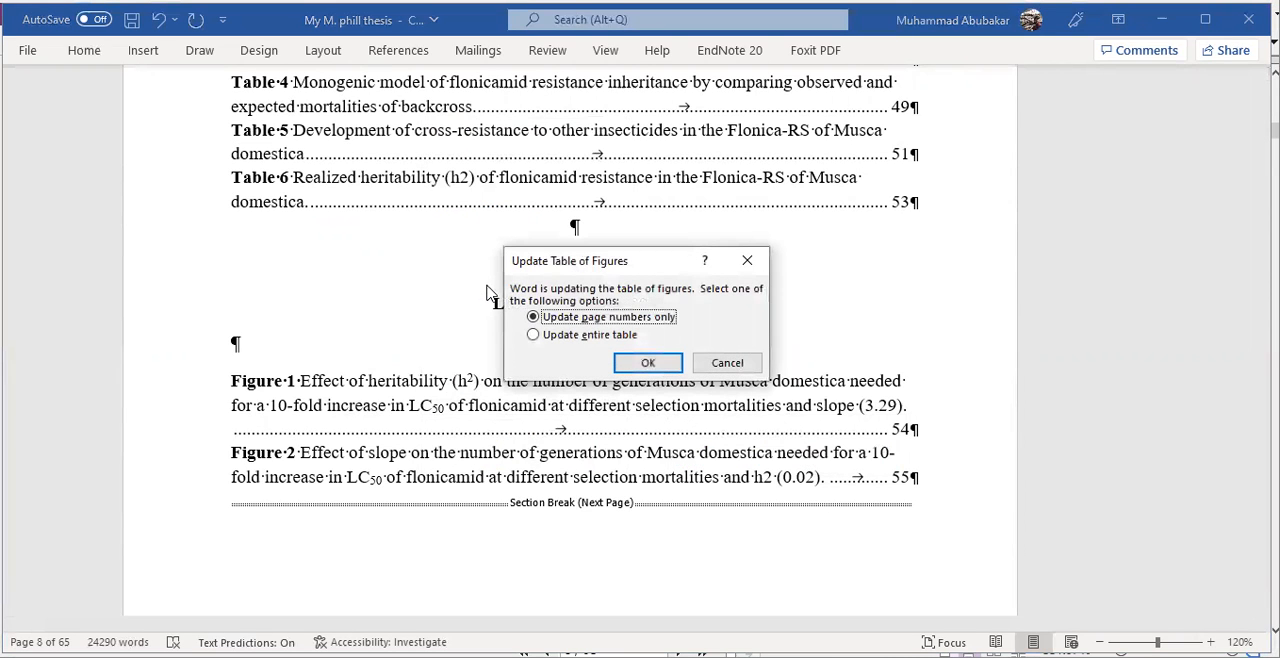
{"action": "left_click", "coordinate": [645, 364]}
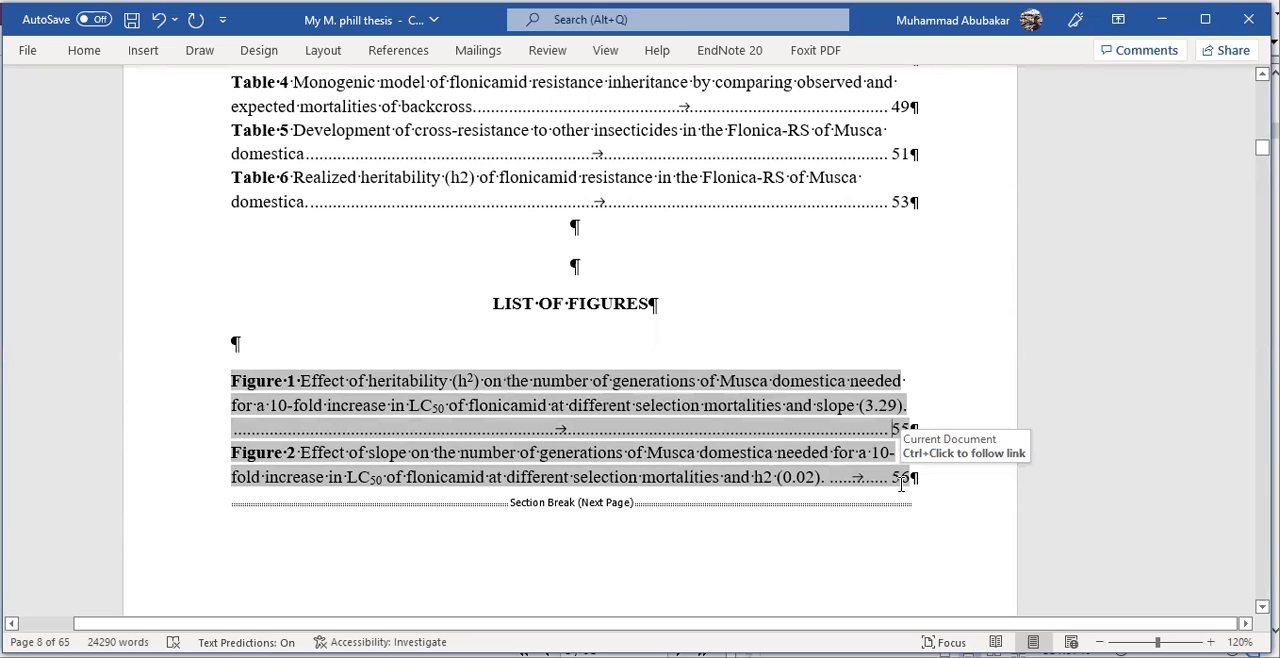
- Choose Update entire table for the list of figures, and close the update options without applying them
{"action": "right_click", "coordinate": [528, 405]}
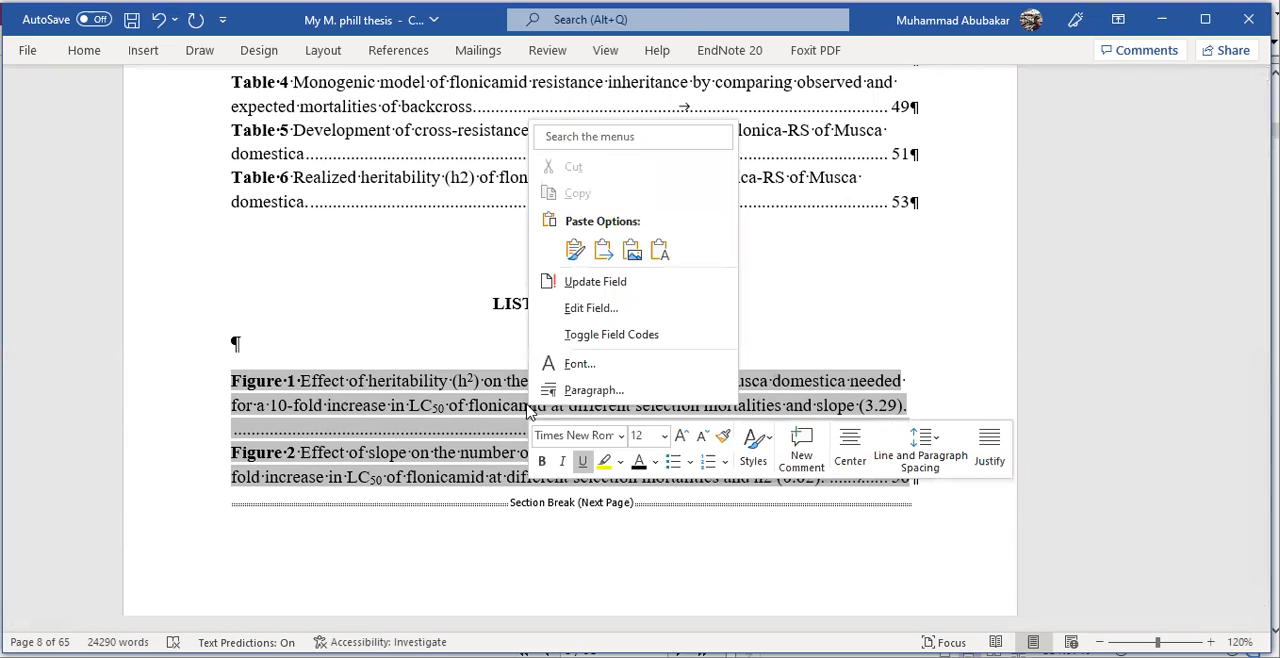
{"action": "left_click", "coordinate": [598, 283]}
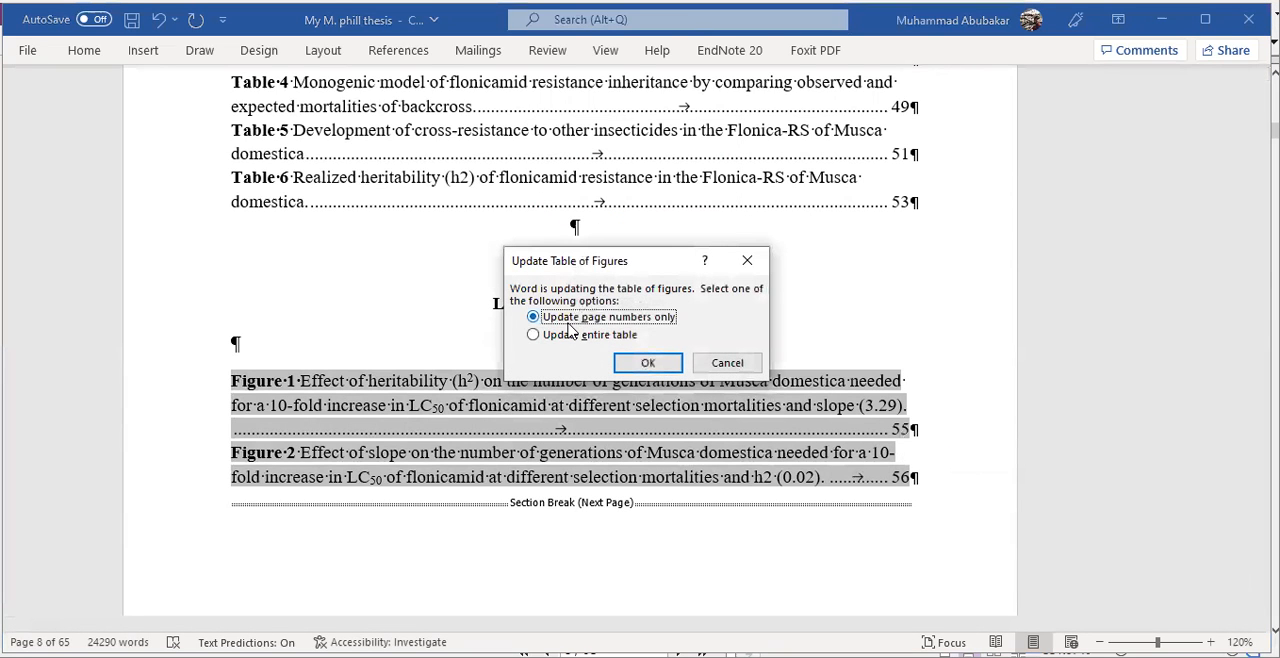
{"action": "left_click", "coordinate": [533, 335]}
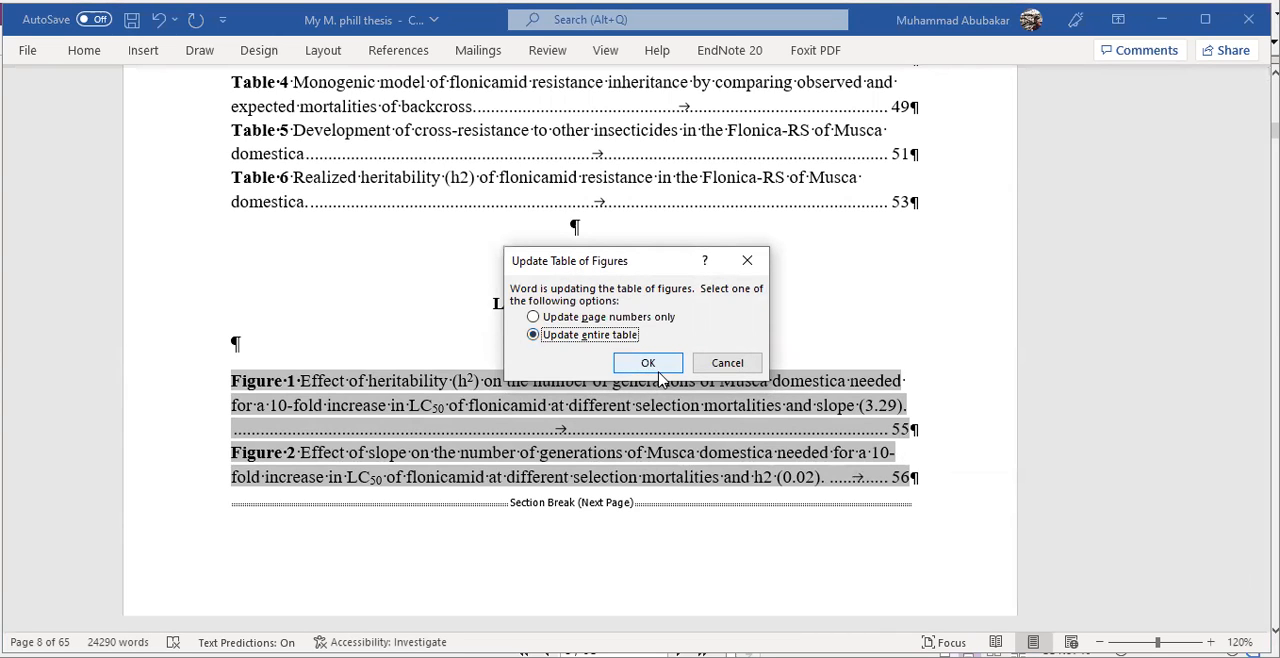
{"action": "left_click", "coordinate": [747, 260]}
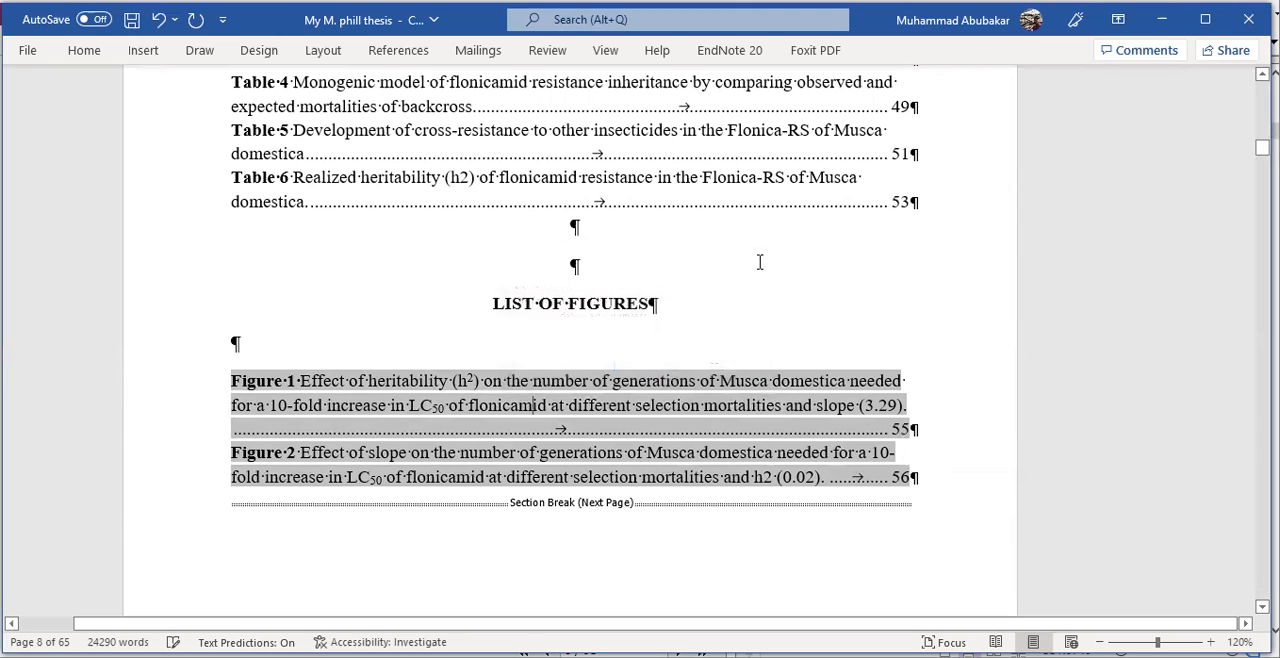
{"action": "left_click", "coordinate": [475, 304]}
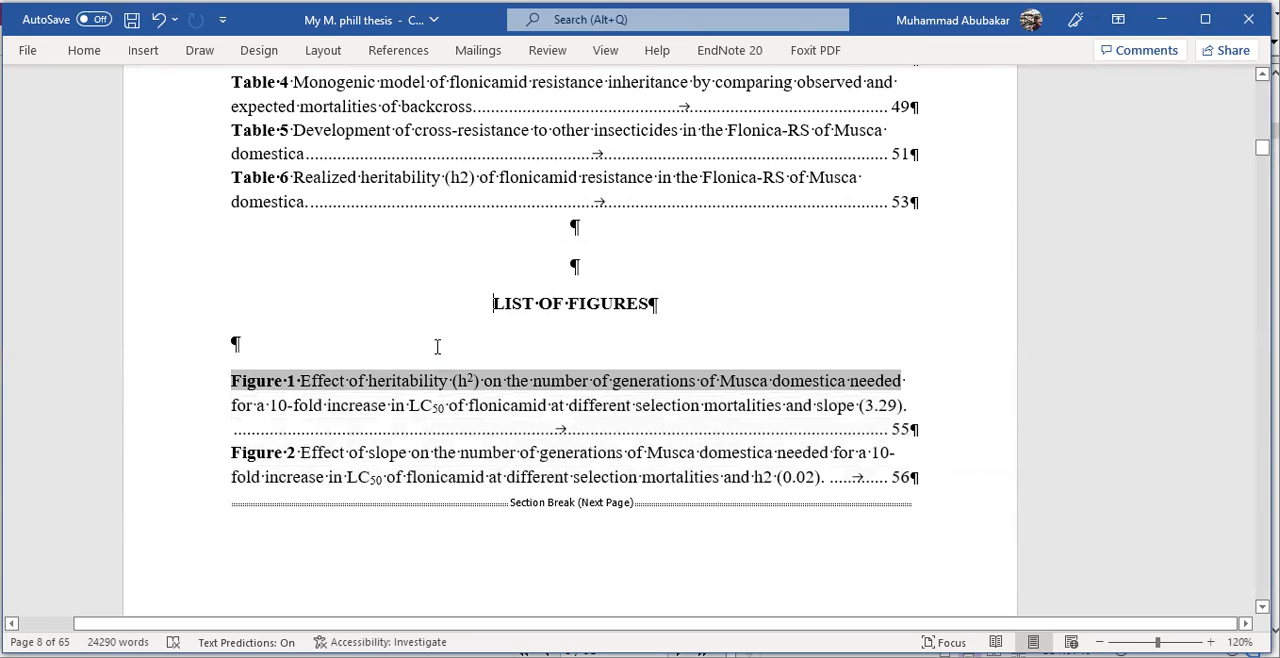
- Review the entries and page numbers under the LIST OF TABLES and LIST OF FIGURES headings
{"action": "scroll", "coordinate": [435, 352], "scroll_direction": "up", "scroll_amount": 3}
{"action": "scroll", "coordinate": [435, 352], "scroll_direction": "up", "scroll_amount": 1}
{"action": "scroll", "coordinate": [435, 352], "scroll_direction": "down", "scroll_amount": 3}
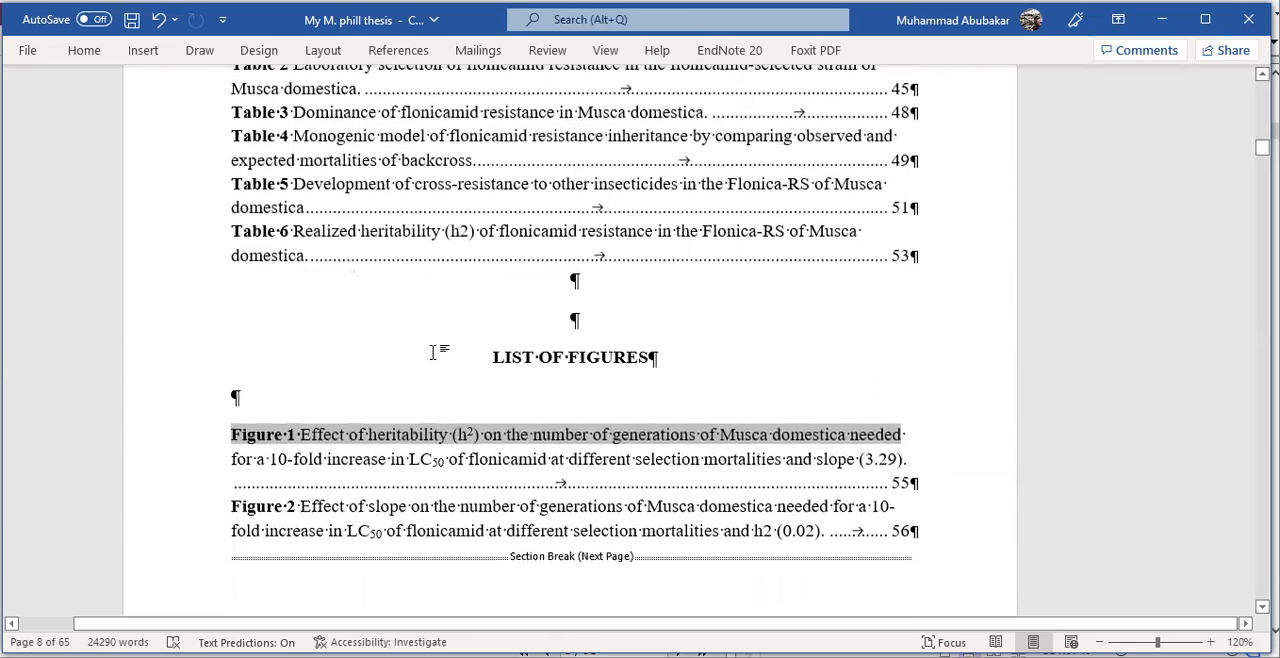
{"action": "scroll", "coordinate": [435, 352], "scroll_direction": "down", "scroll_amount": 2}
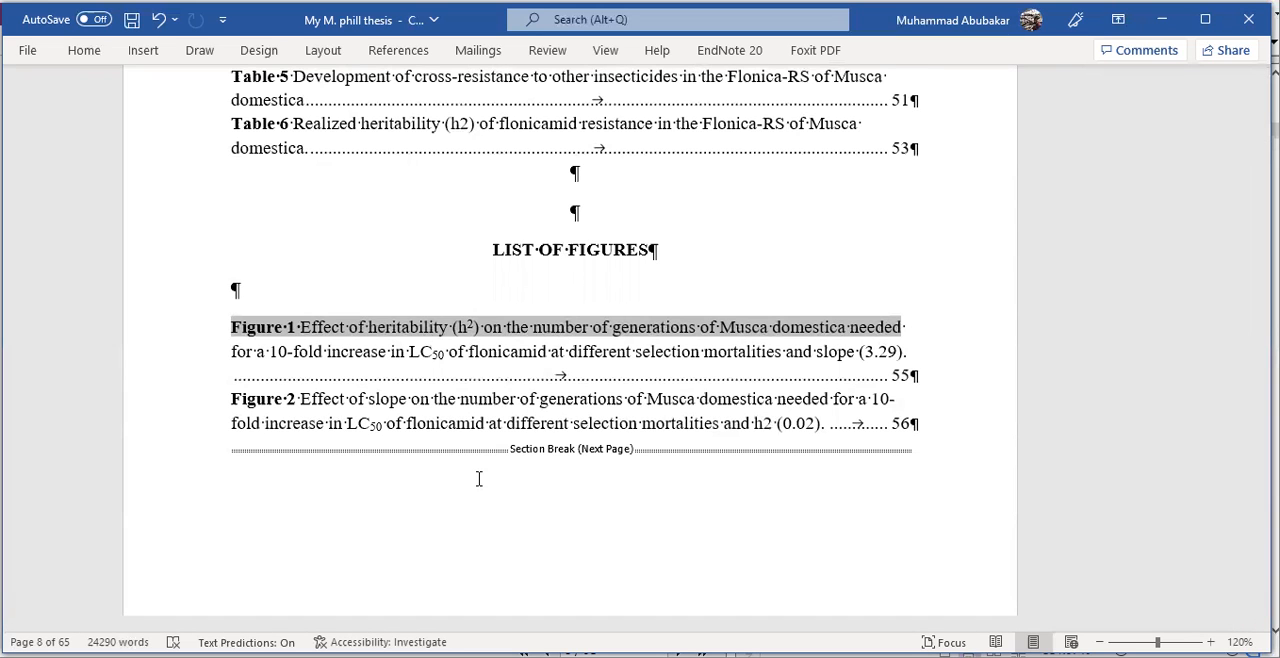
{"action": "scroll", "coordinate": [479, 479], "scroll_direction": "up", "scroll_amount": 3}
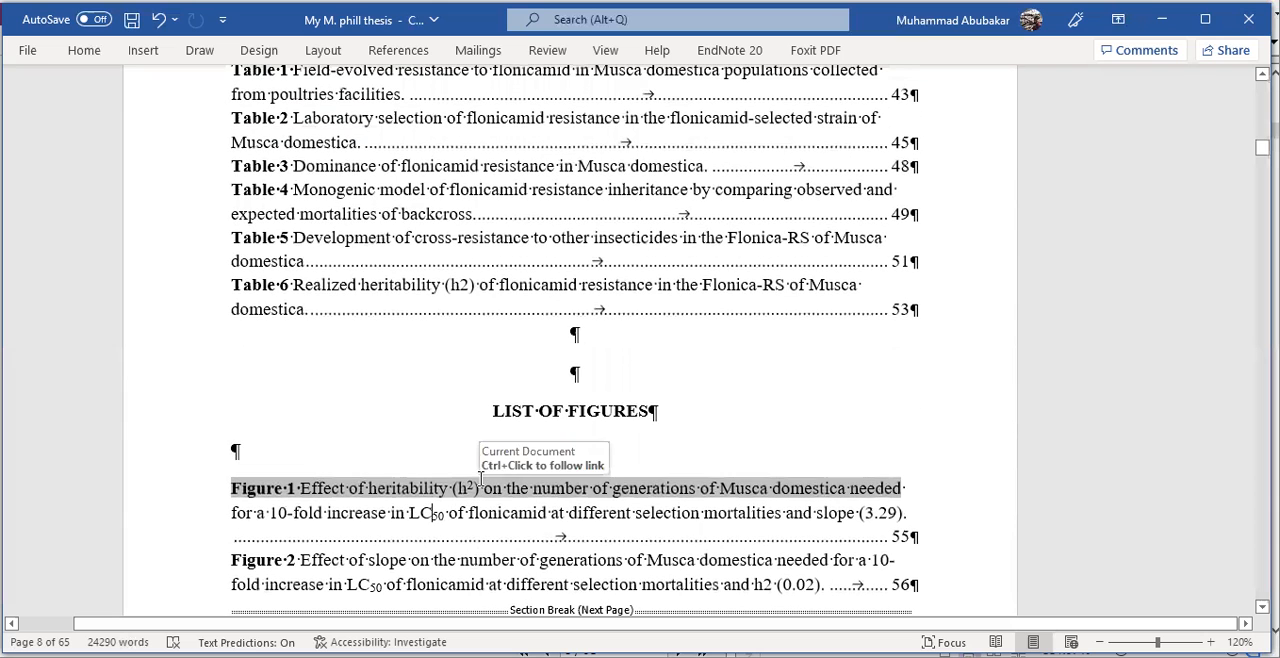
{"action": "scroll", "coordinate": [479, 479], "scroll_direction": "up", "scroll_amount": 1}
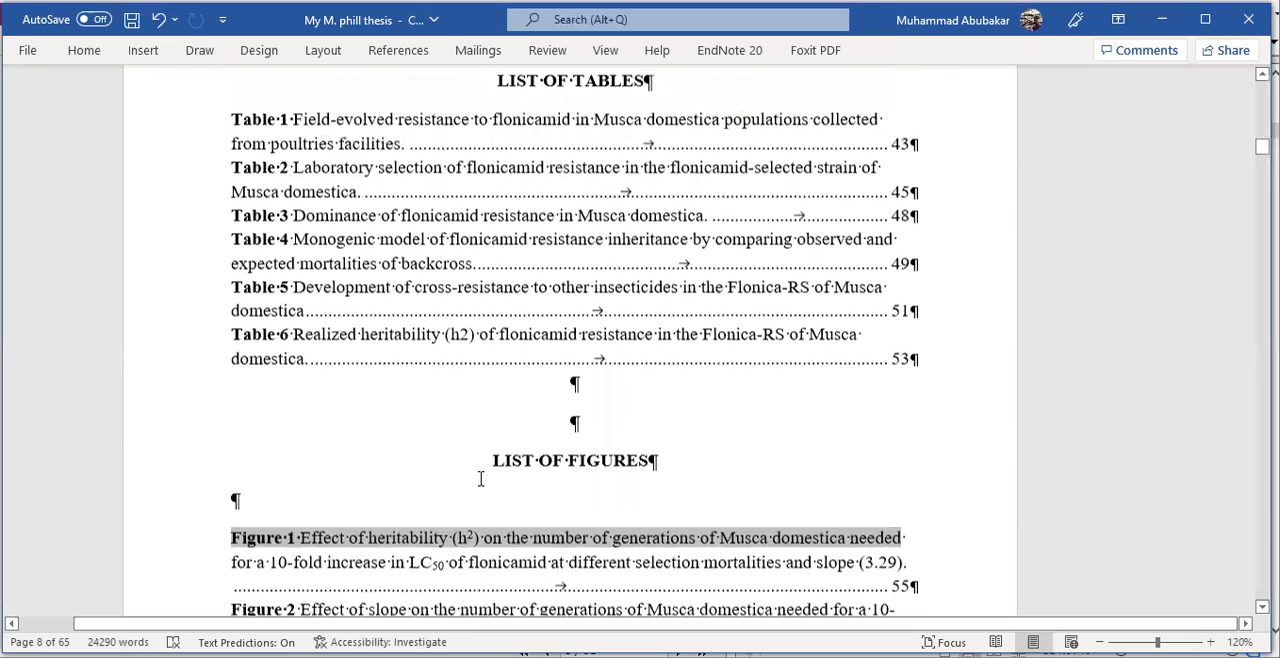
{"action": "scroll", "coordinate": [479, 479], "scroll_direction": "down", "scroll_amount": 2}
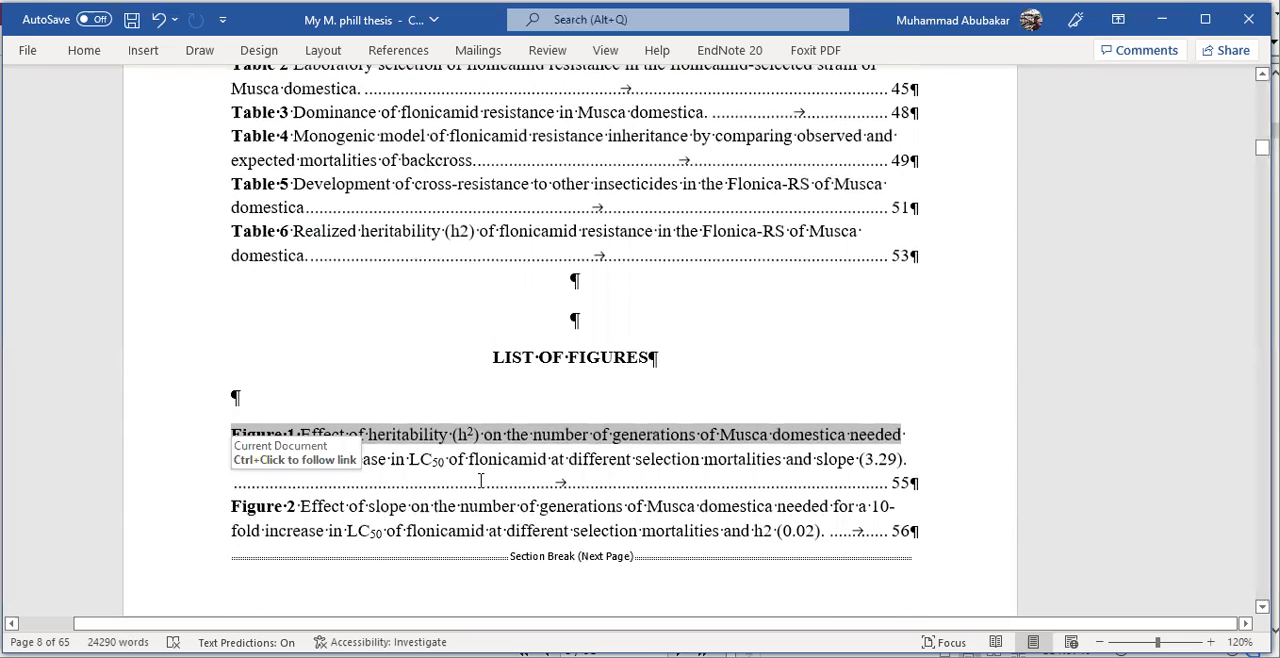
{"action": "scroll", "coordinate": [480, 480], "scroll_direction": "down", "scroll_amount": 2}
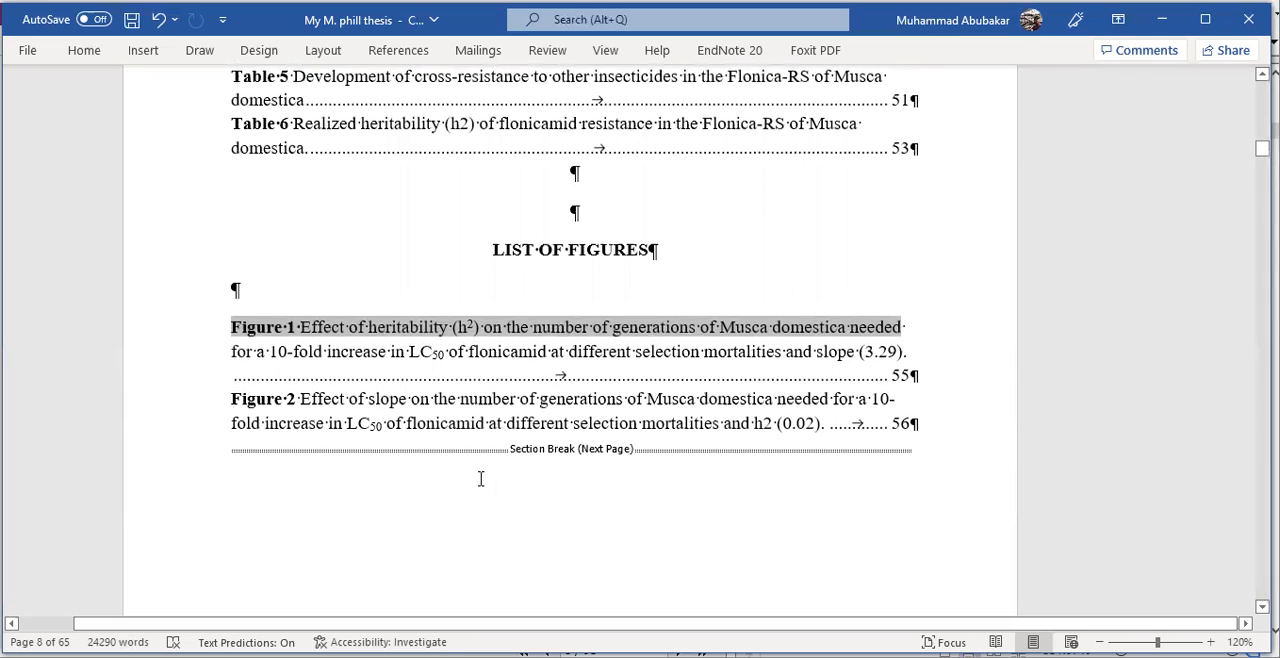
{"action": "scroll", "coordinate": [480, 479], "scroll_direction": "down", "scroll_amount": 2}
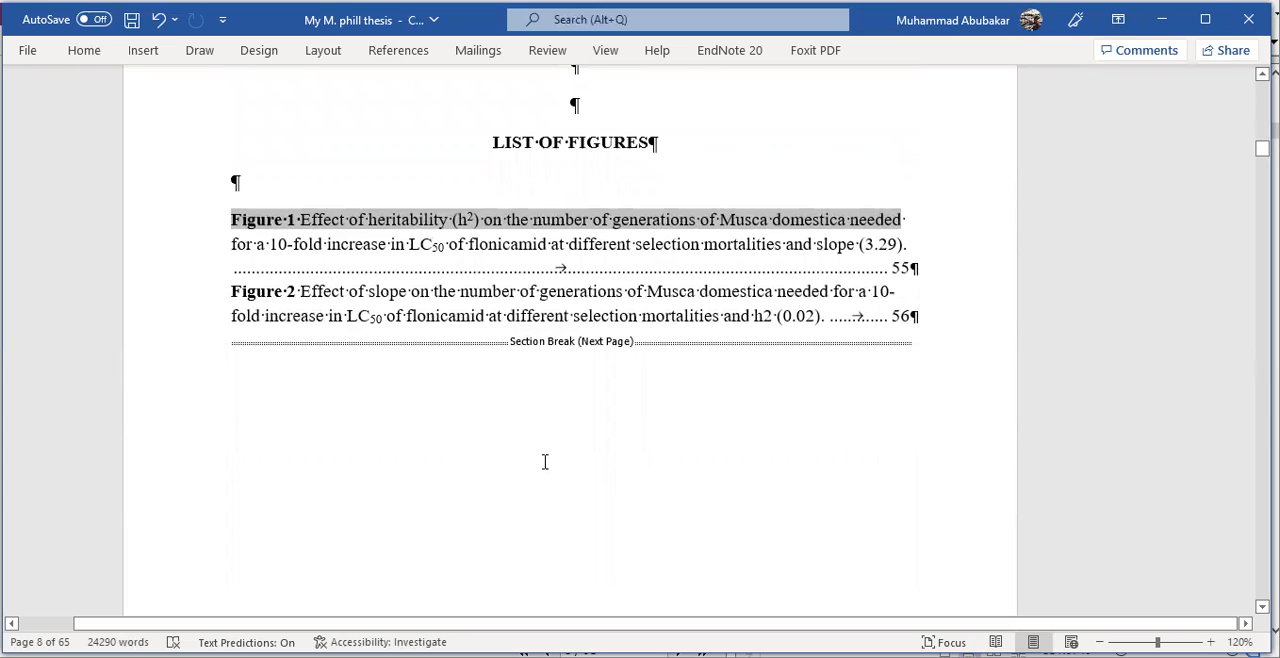
{"action": "scroll", "coordinate": [543, 460], "scroll_direction": "up", "scroll_amount": 2}
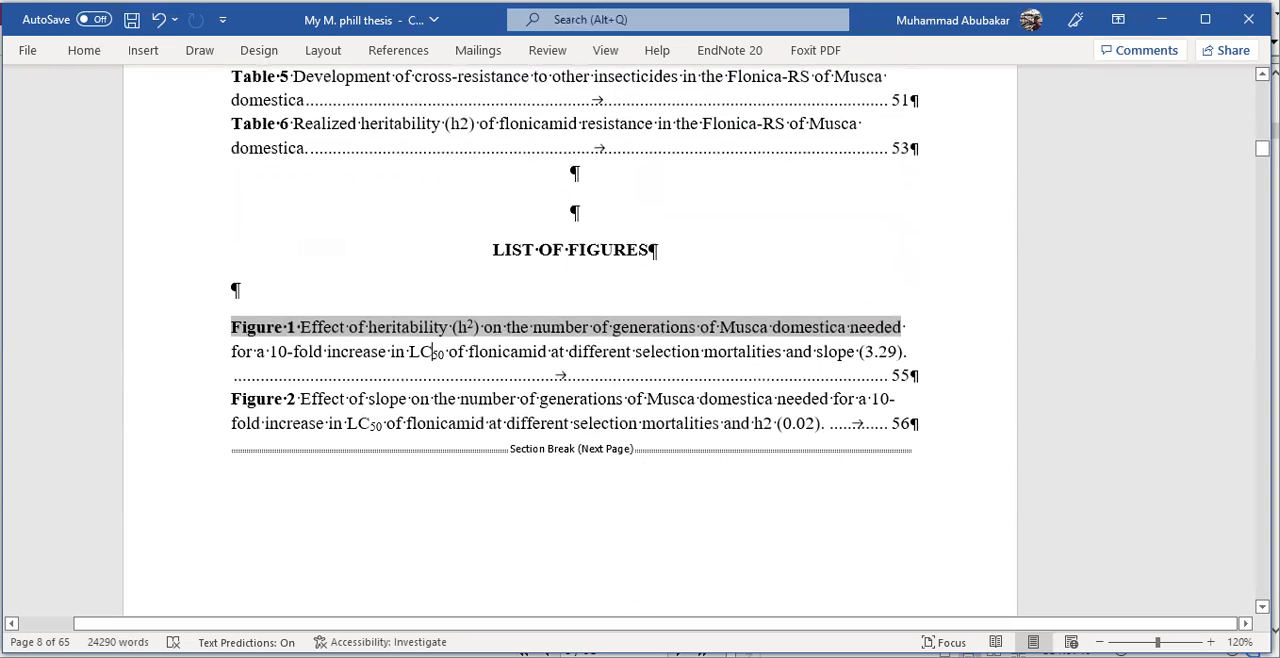